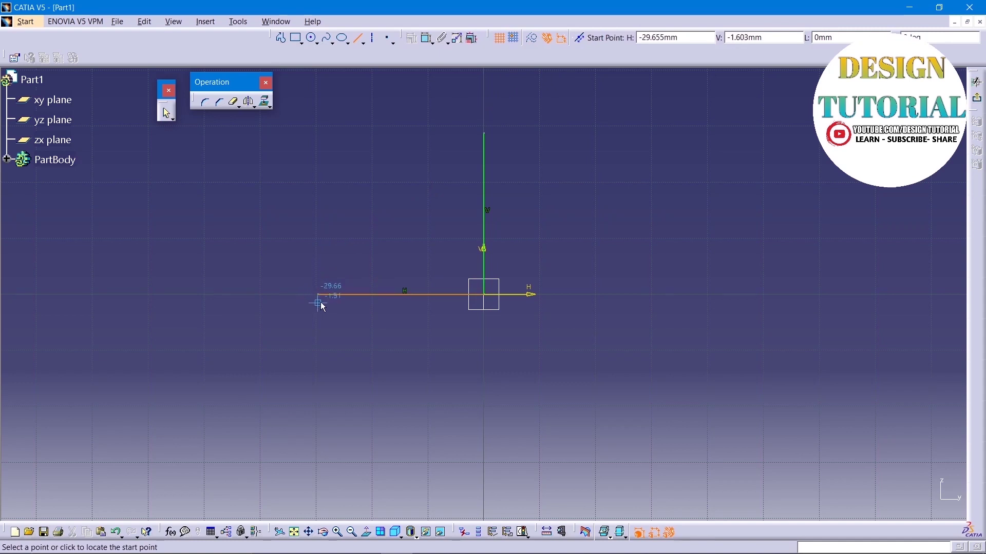
- Draw a vertical line about 7.5 mm long up from the base line's free end, and a circle about 7 mm in diameter above it
click(319, 295)
click(319, 253)
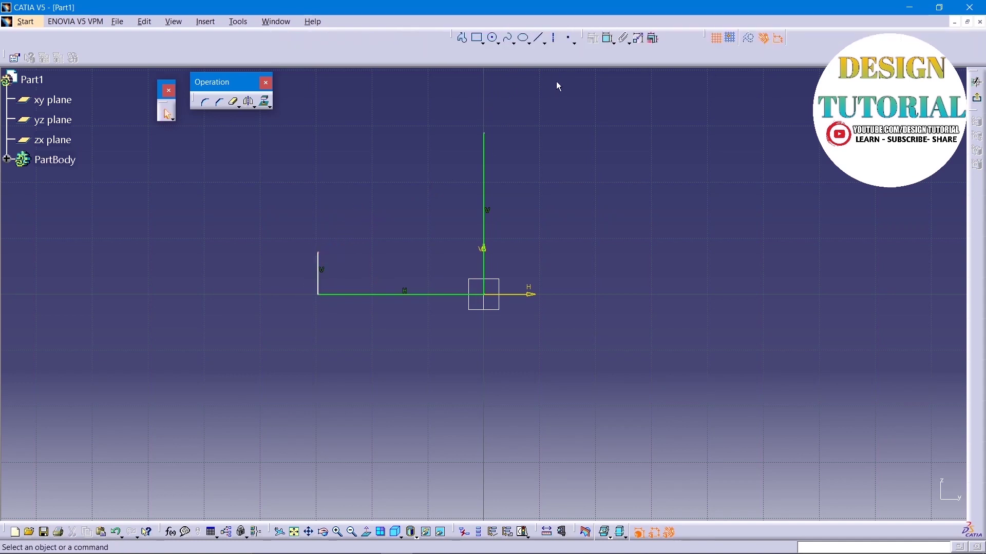
click(493, 37)
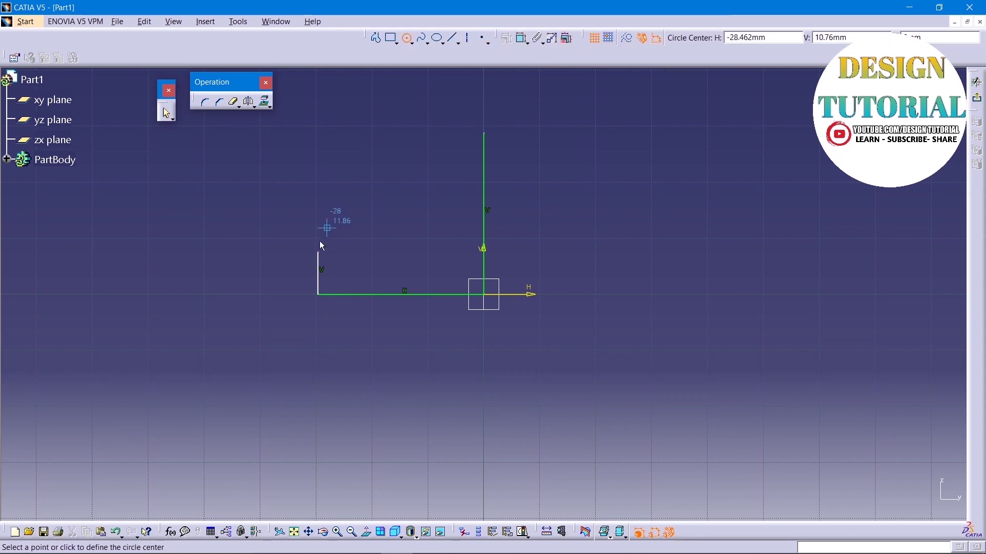
click(352, 216)
click(370, 210)
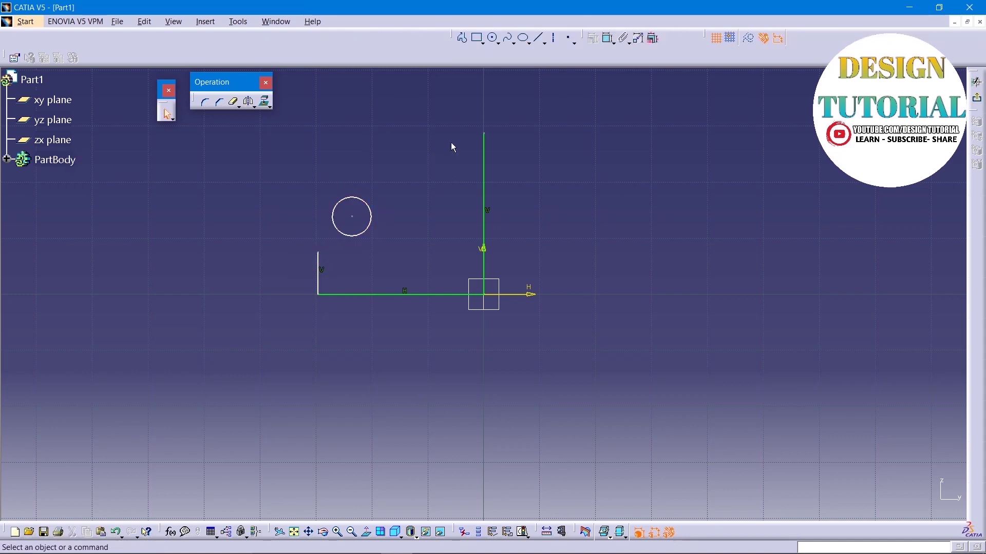
- Draw a slanted line about 14.5 mm long from the tall vertical line's upper end, sloping down toward the circle
click(540, 39)
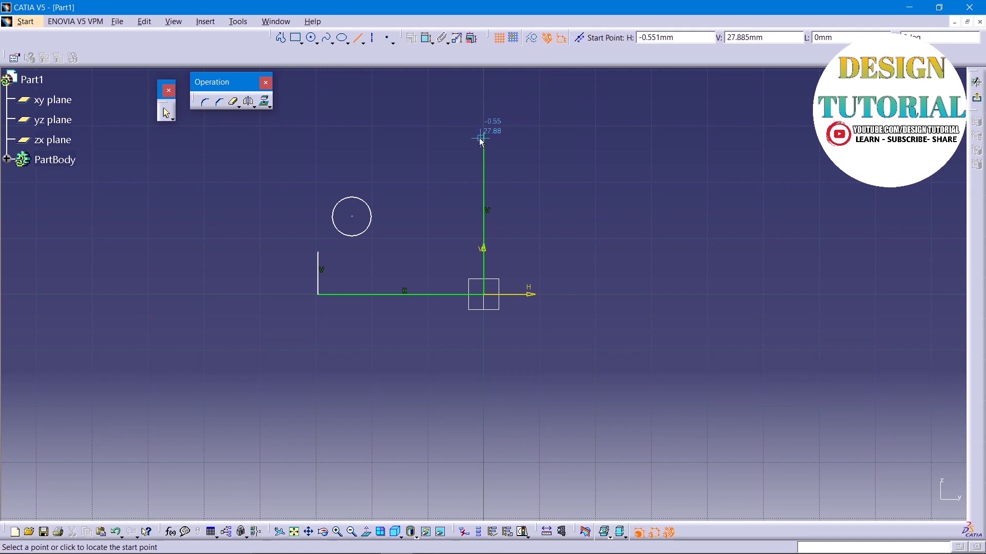
click(484, 134)
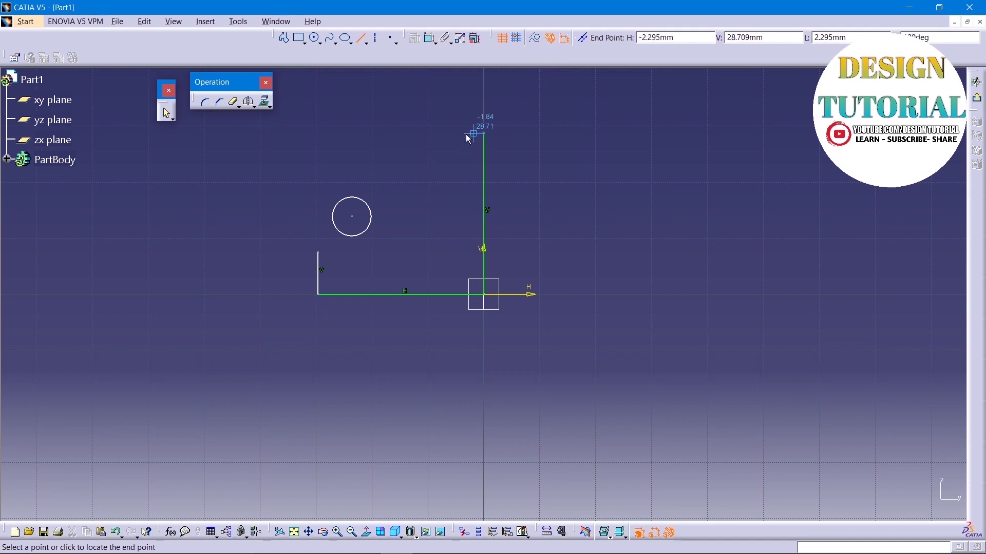
click(414, 174)
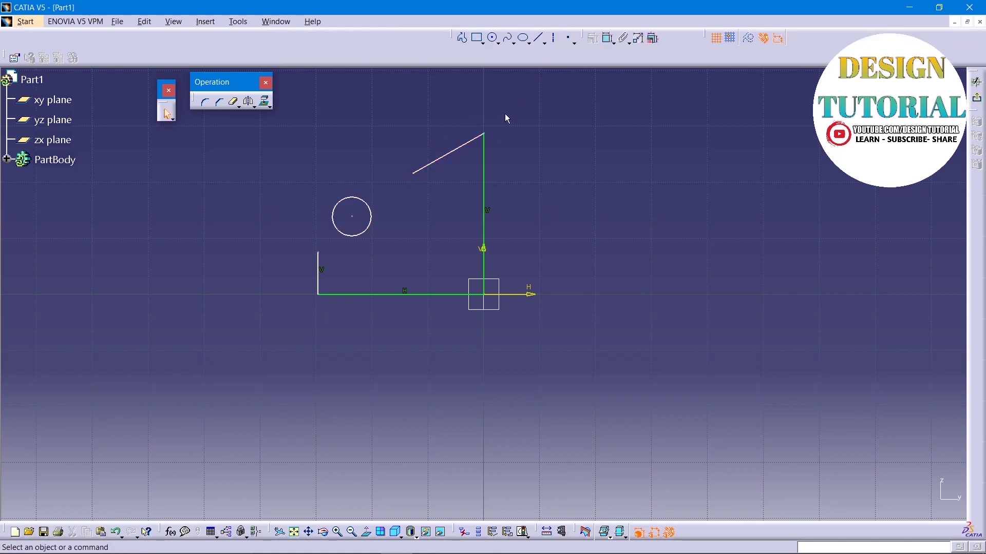
- Add a length dimension to the tall vertical line through the origin and set it to 17 mm
click(608, 38)
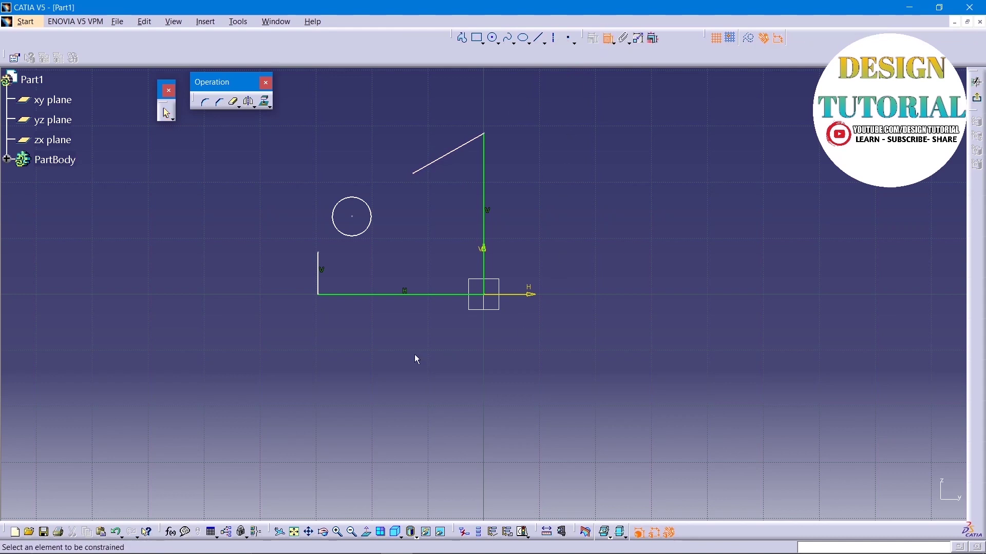
click(487, 224)
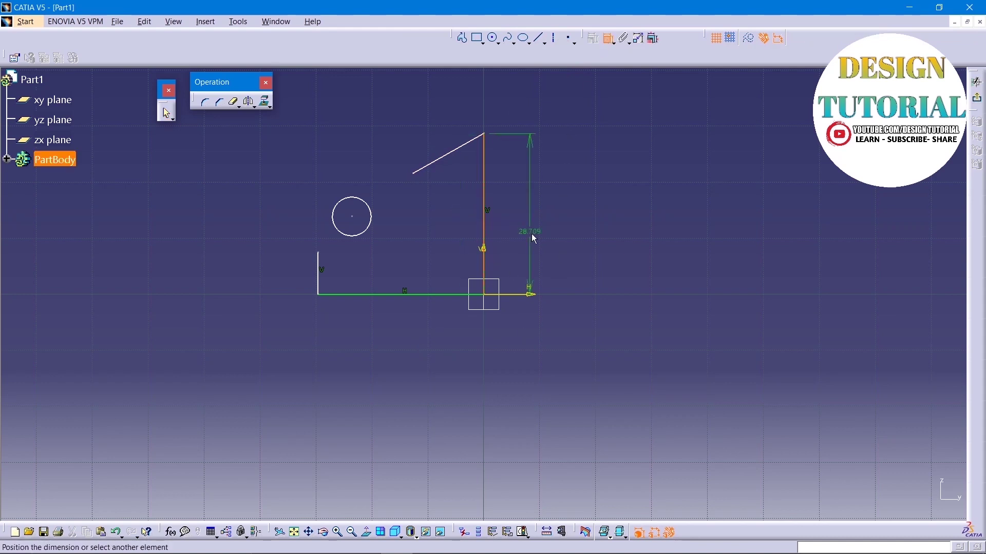
double_click(537, 232)
text(7)
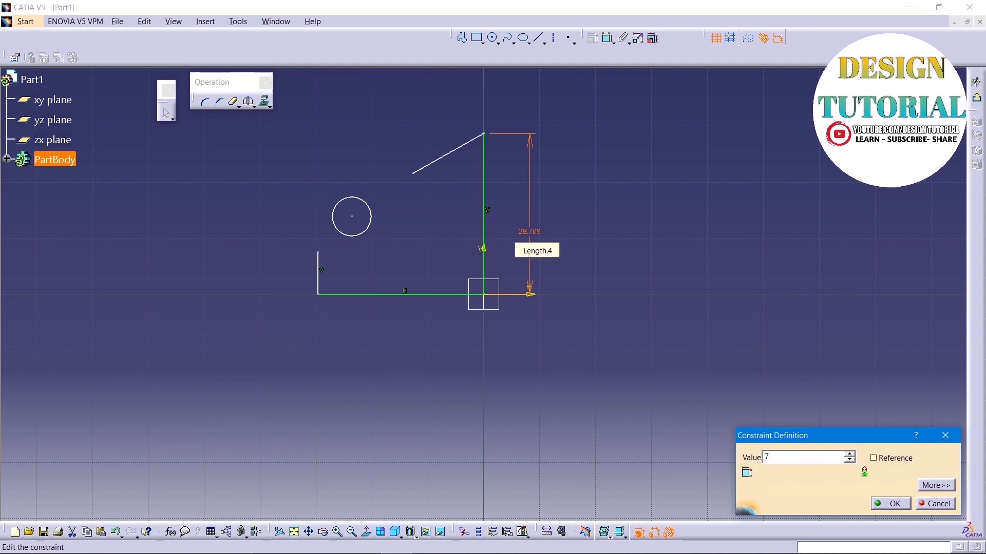
key(Return)
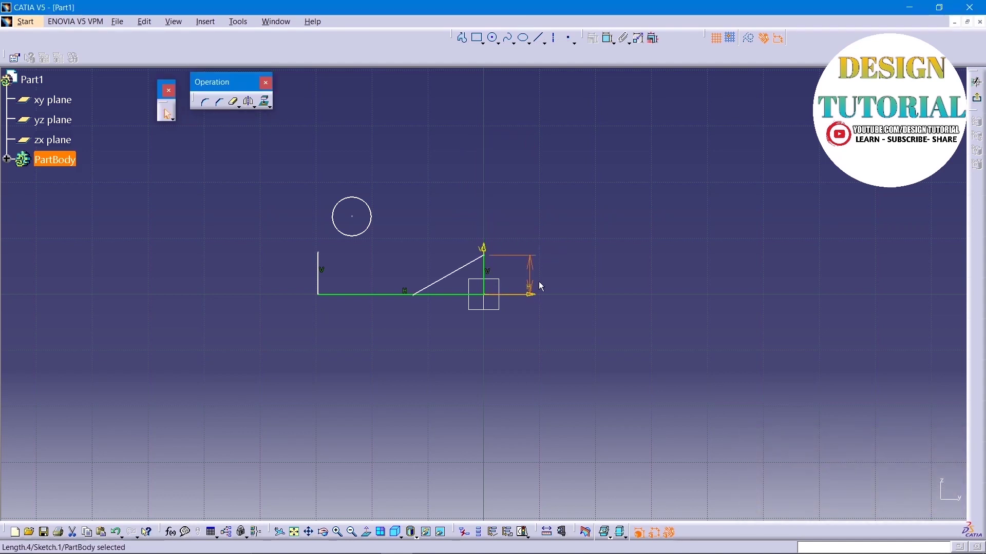
double_click(529, 284)
text(17)
key(Return)
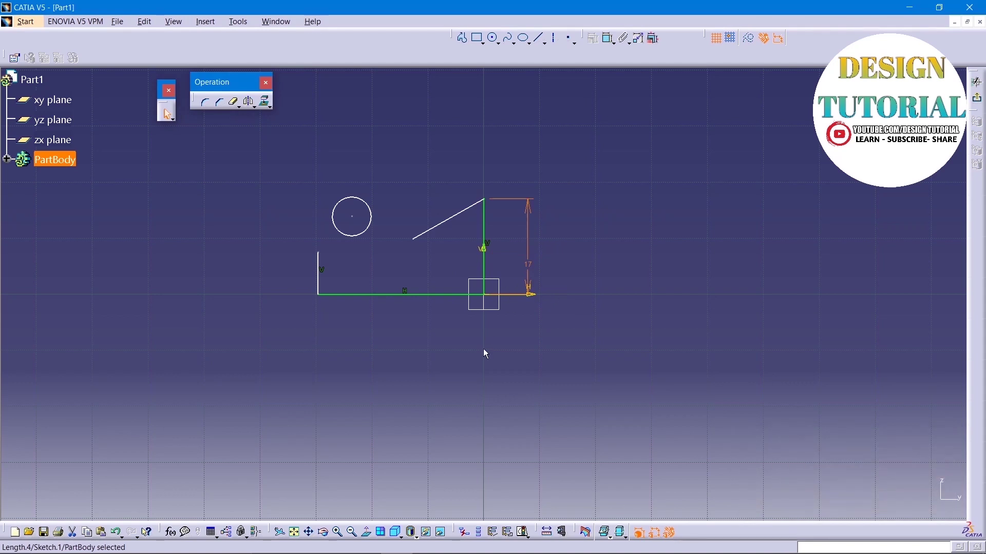
- Dimension the length of the horizontal base line, placing the dimension below it
click(607, 38)
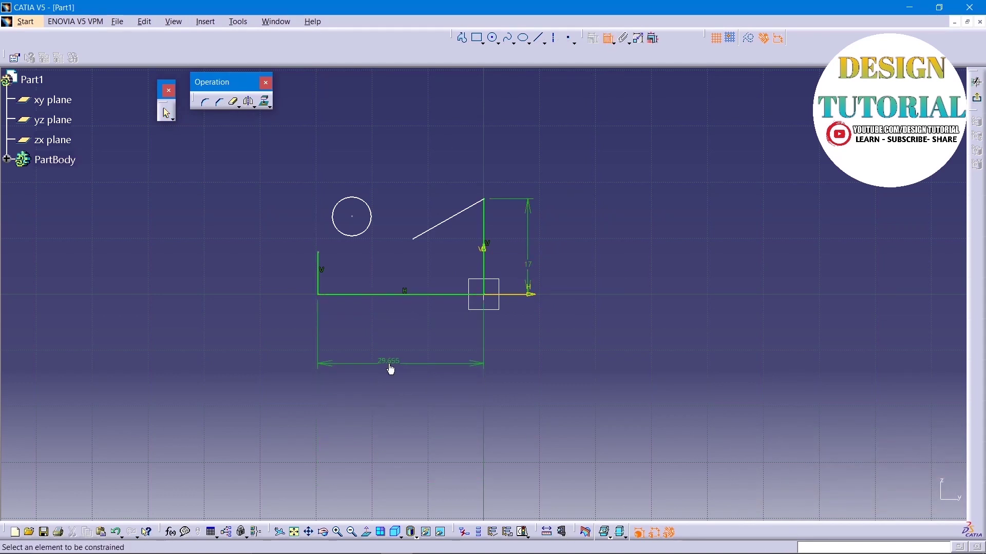
- Try setting the horizontal base line's length to 11 mm, and undo that change
double_click(387, 361)
text(11mm)
key(Return)
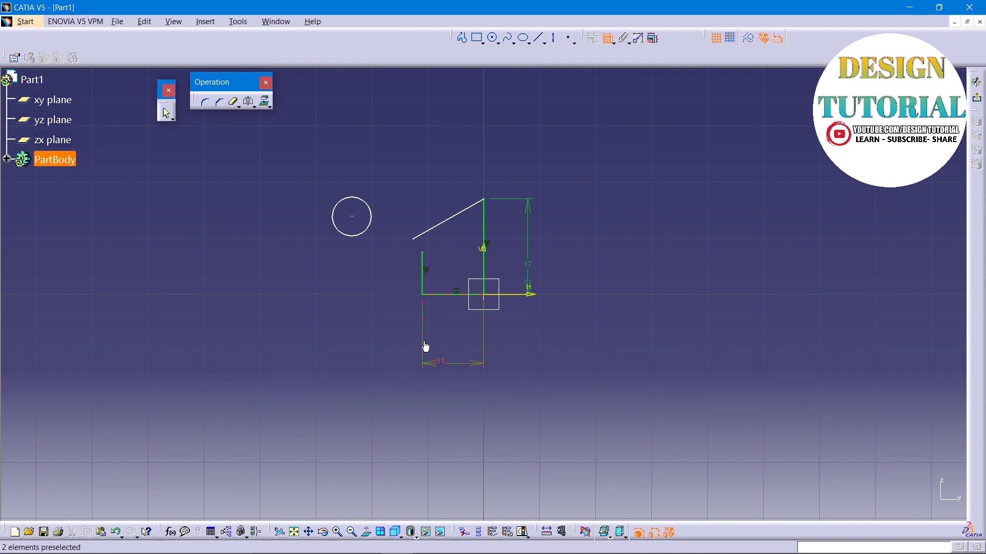
text(z)
key(ctrl+z)
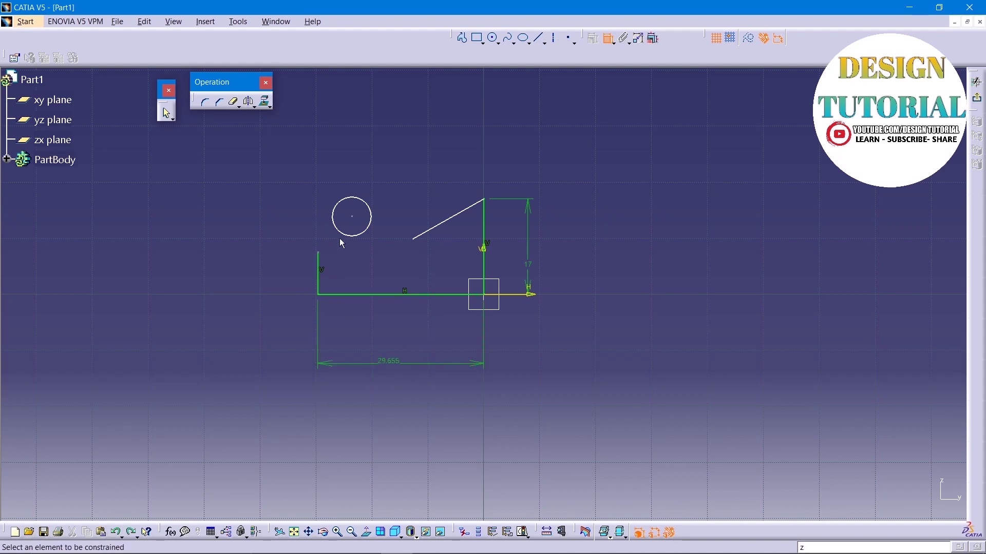
- Dimension the horizontal distance between the short vertical line and the circle's centre, and set it to 1 mm
click(320, 277)
click(340, 229)
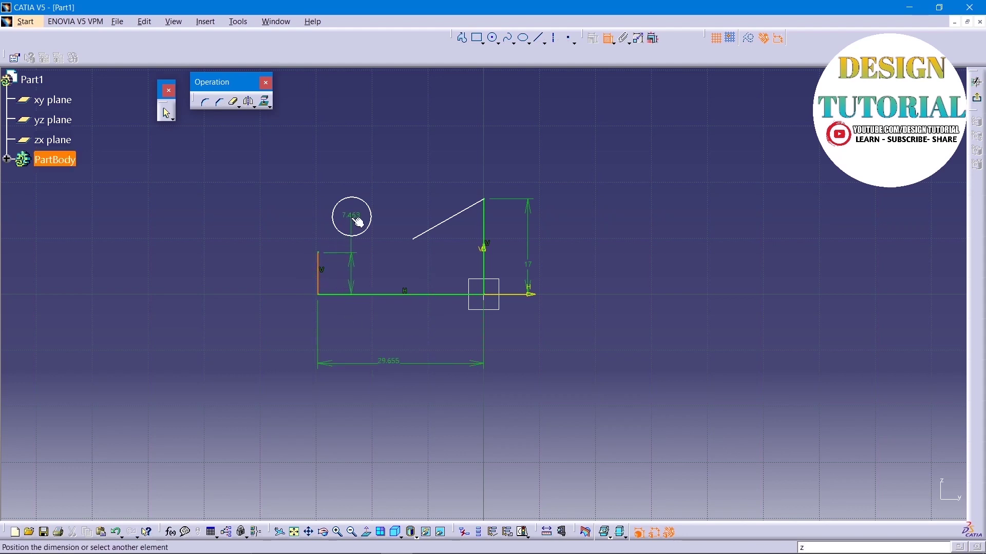
click(331, 172)
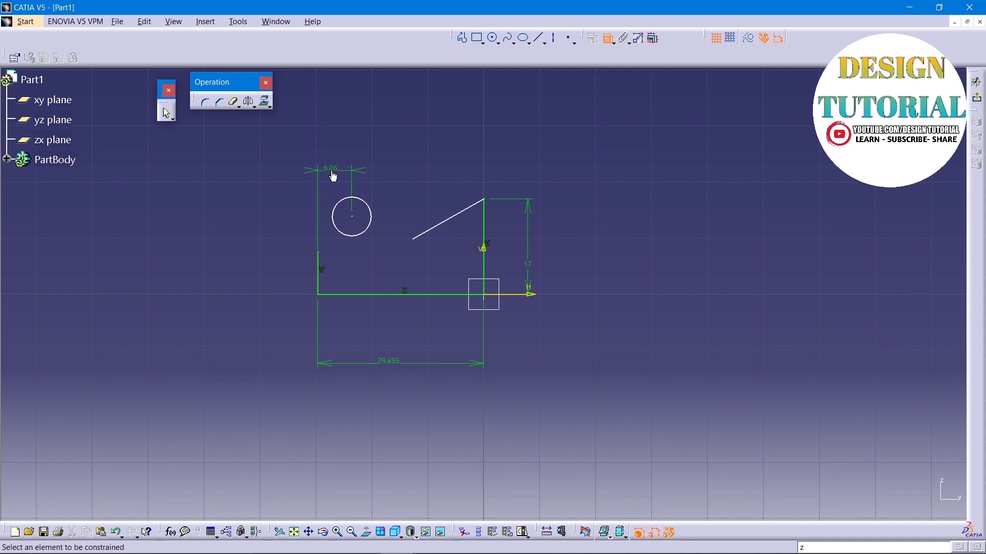
double_click(333, 175)
text(1)
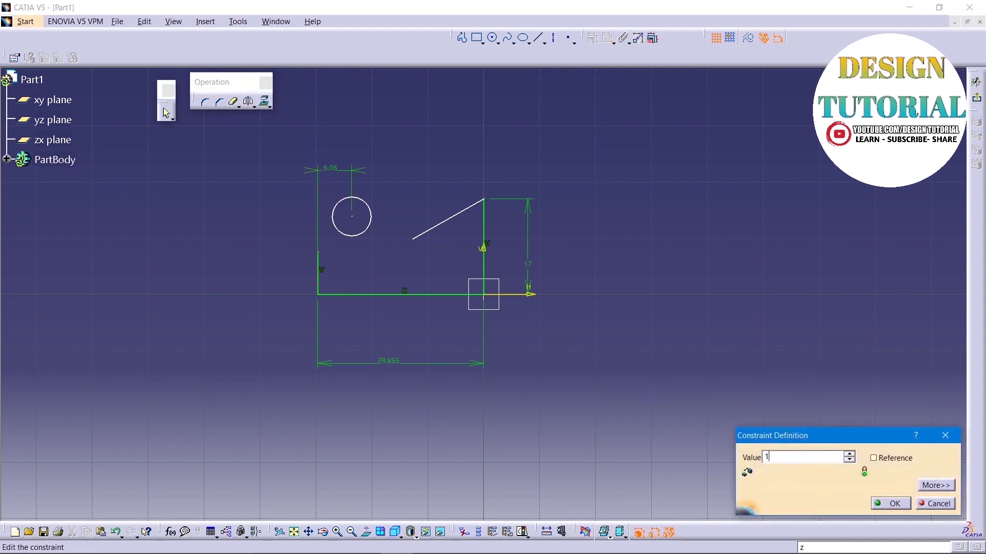
key(Return)
- Dimension the height of the circle's centre above the base line and set it to 5 mm
click(328, 294)
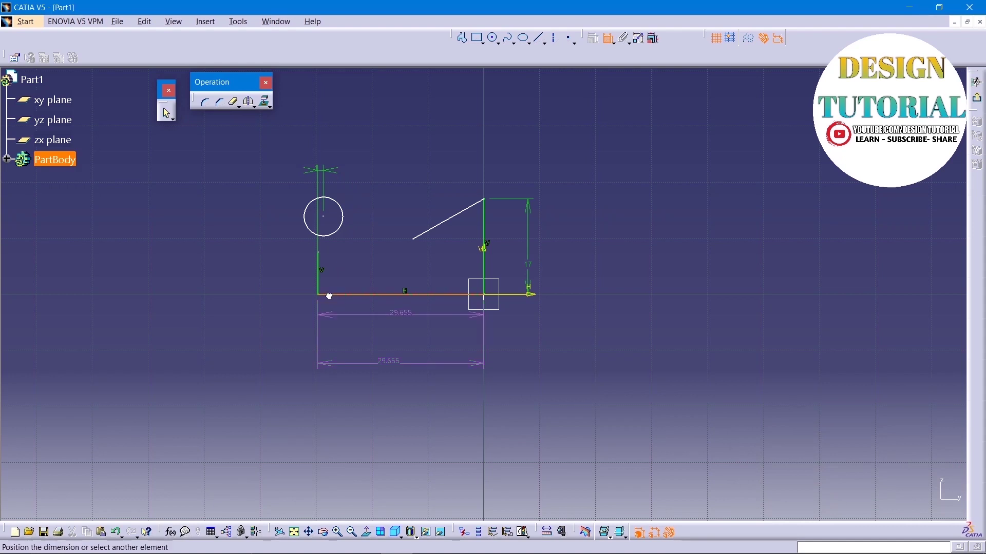
click(324, 217)
click(221, 242)
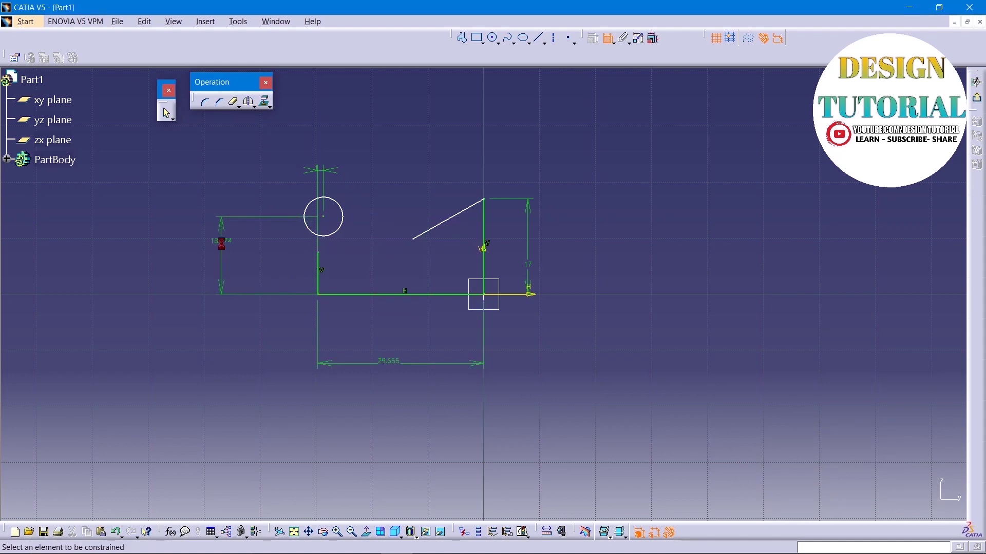
double_click(226, 244)
text(5mm)
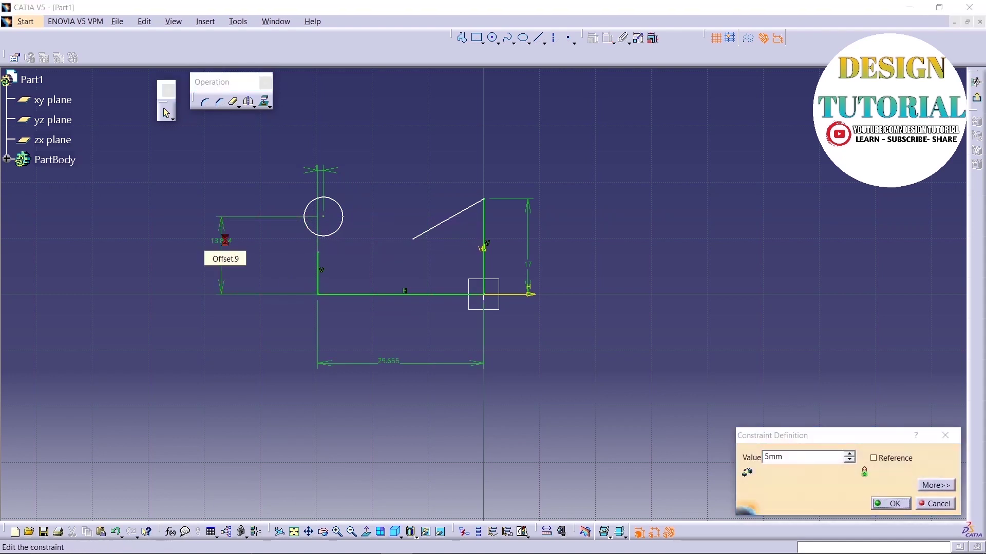
key(Return)
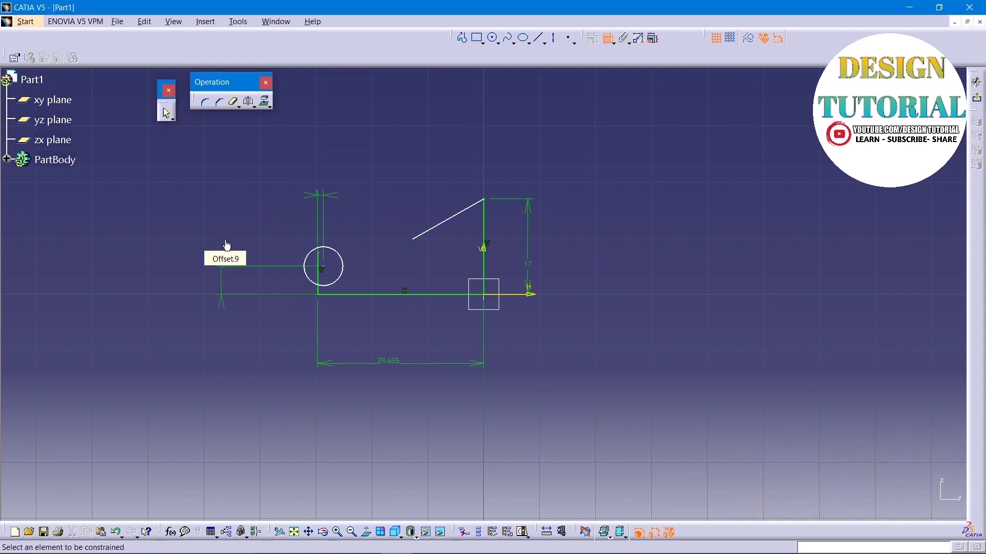
- Dimension the length of the short vertical line and shorten it so it ends at the circle's lower height
click(323, 273)
click(150, 265)
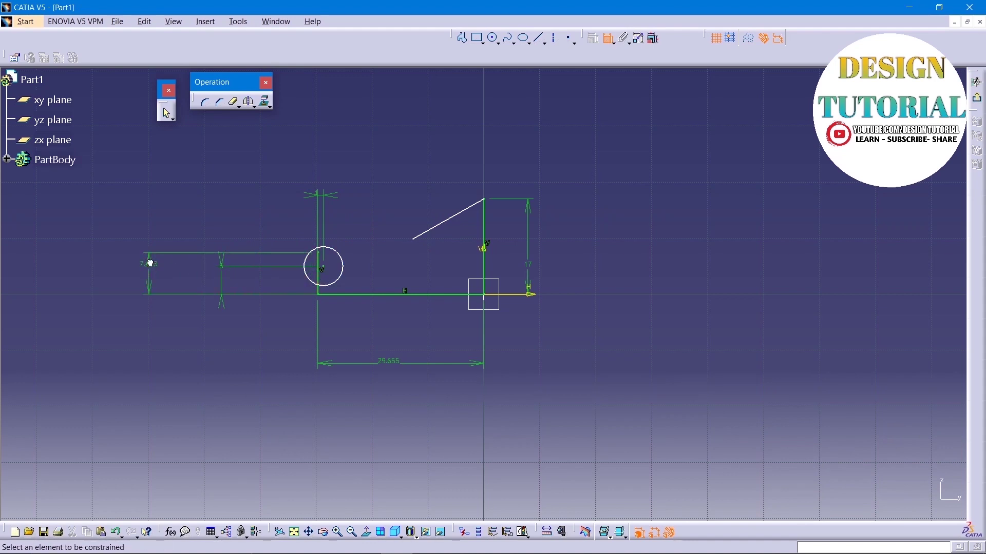
double_click(149, 264)
key(Return)
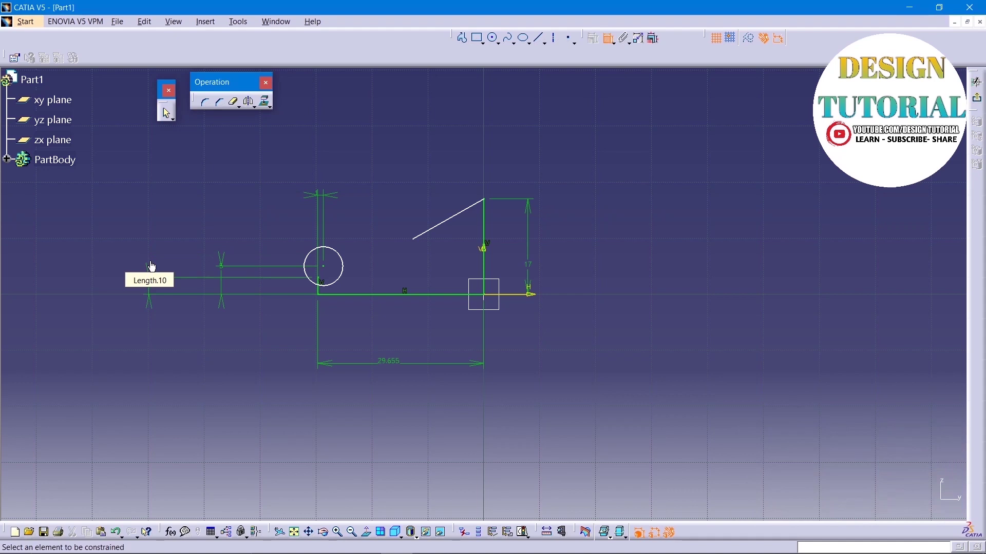
- Add a diameter dimension to the circle and set it to 4 mm
click(320, 253)
click(223, 177)
double_click(231, 178)
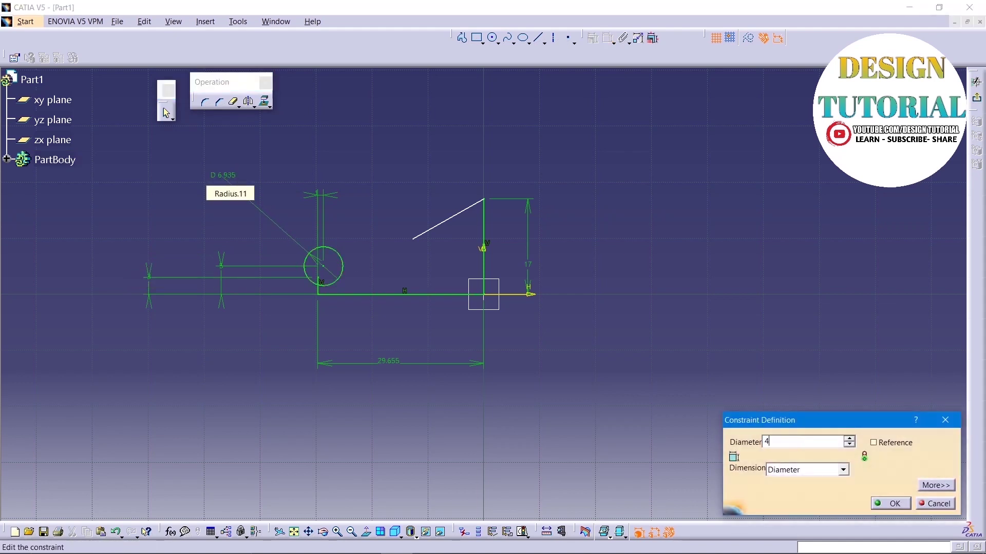
text(4)
key(Return)
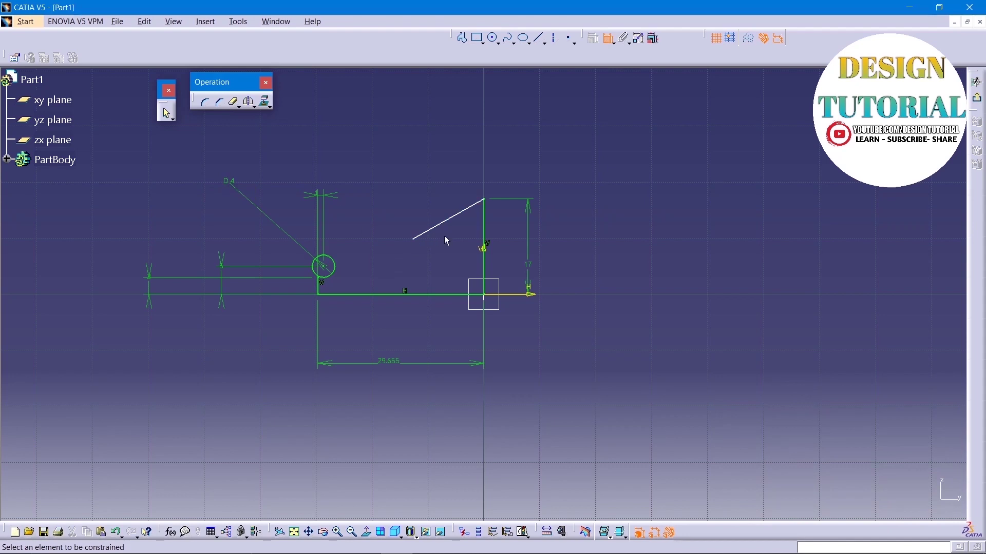
- Set the horizontal base line's length to 11 mm
double_click(387, 362)
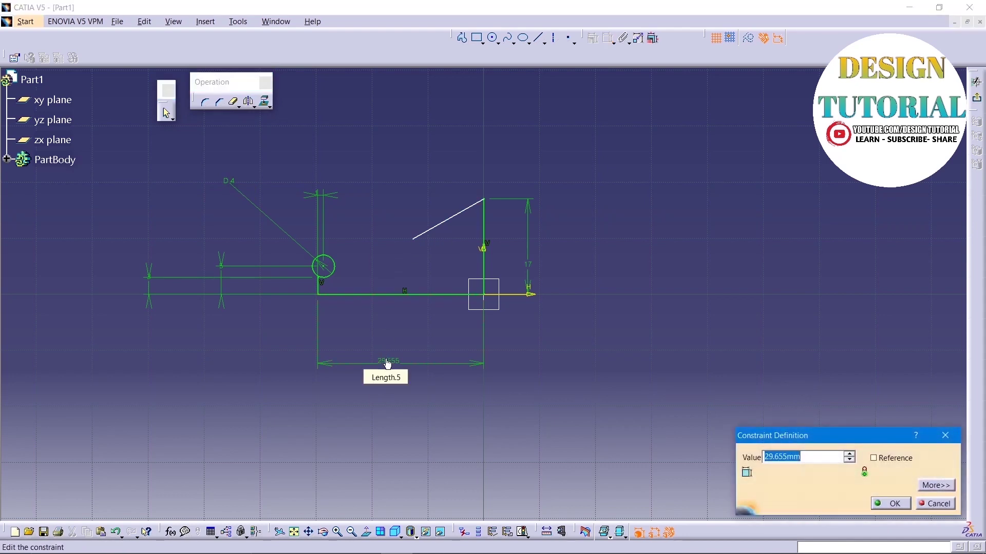
text(11)
key(Return)
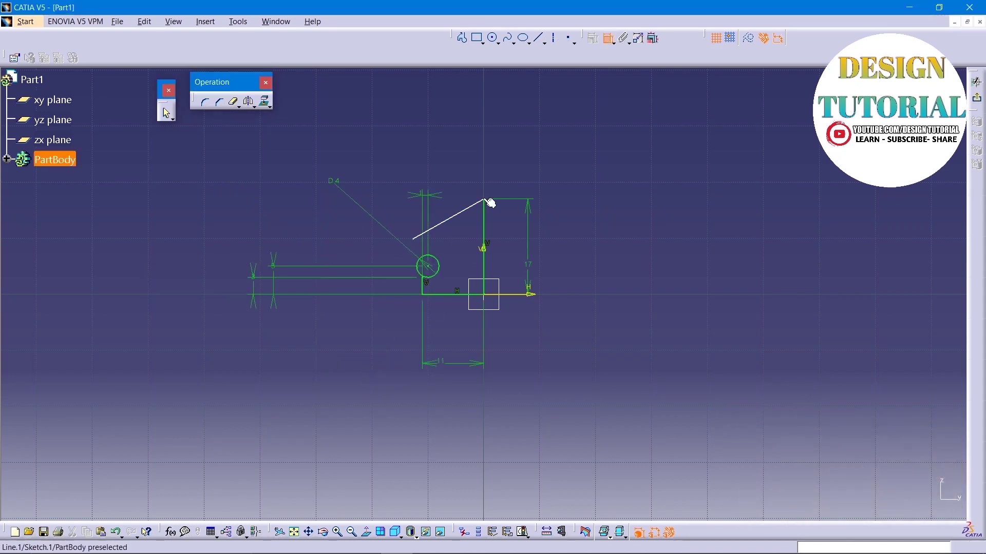
- Add an angle dimension between the tall vertical line and the slanted line, and set it to 60 degrees
click(483, 218)
click(471, 215)
click(478, 222)
double_click(478, 219)
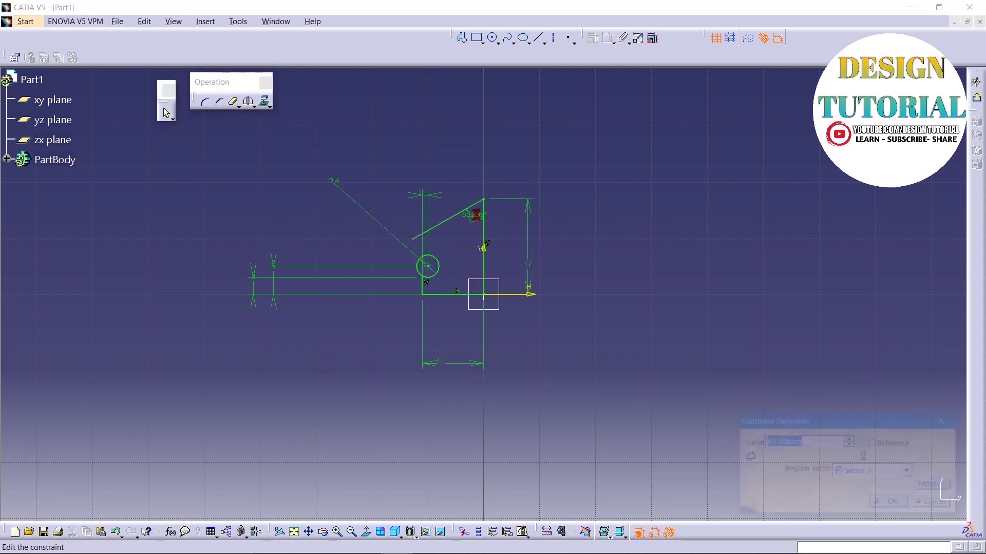
text(60)
key(Return)
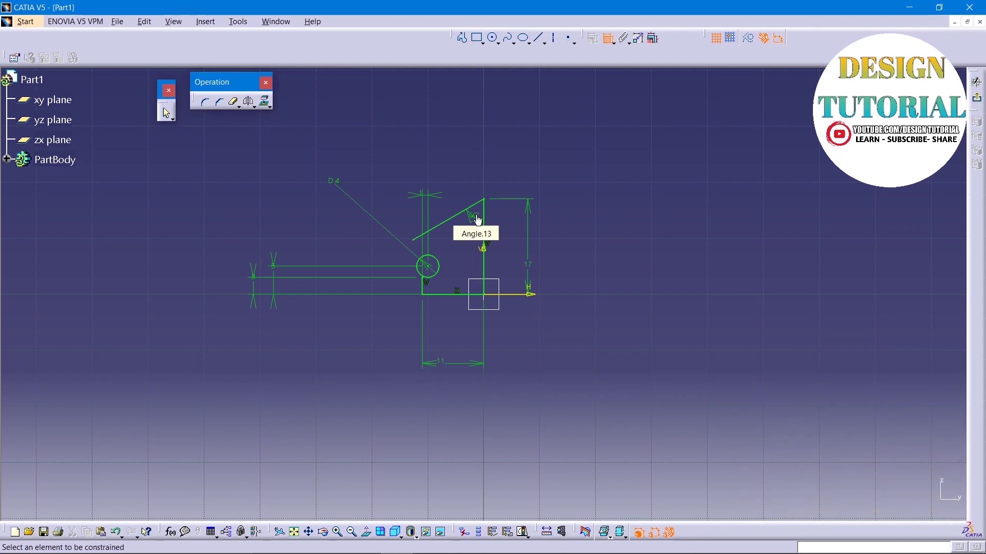
- Dimension the length of the slanted line and set it to 12.7 mm
click(455, 224)
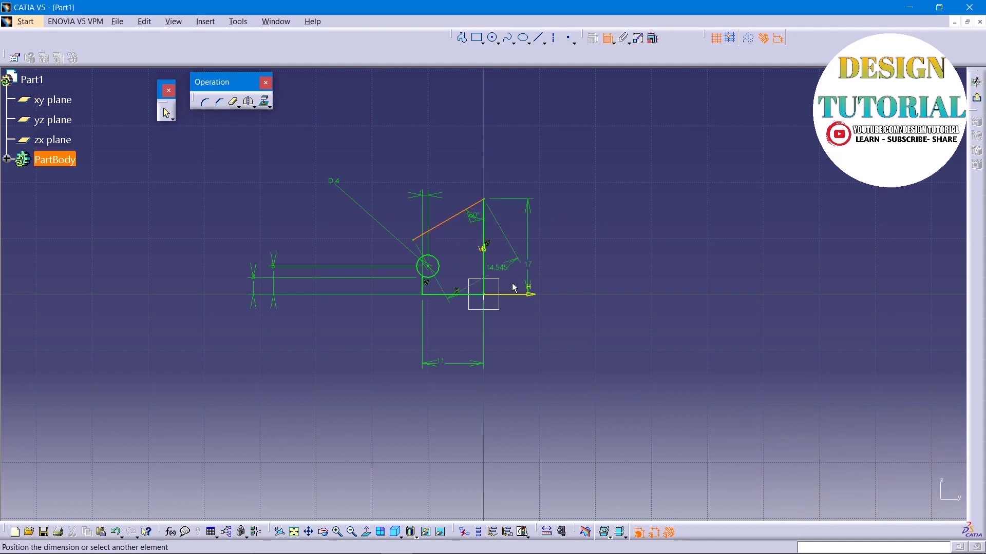
click(550, 377)
double_click(548, 375)
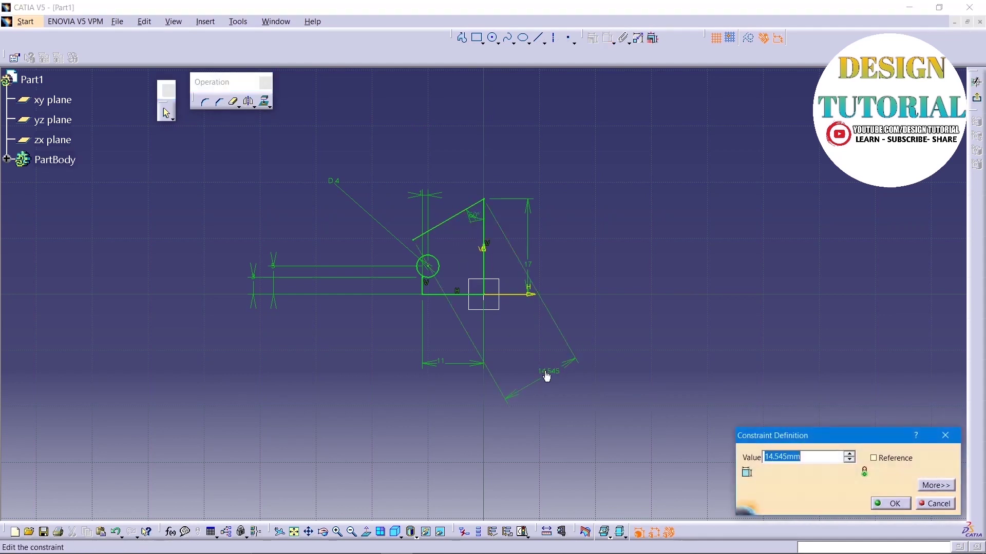
text(12.7)
key(Return)
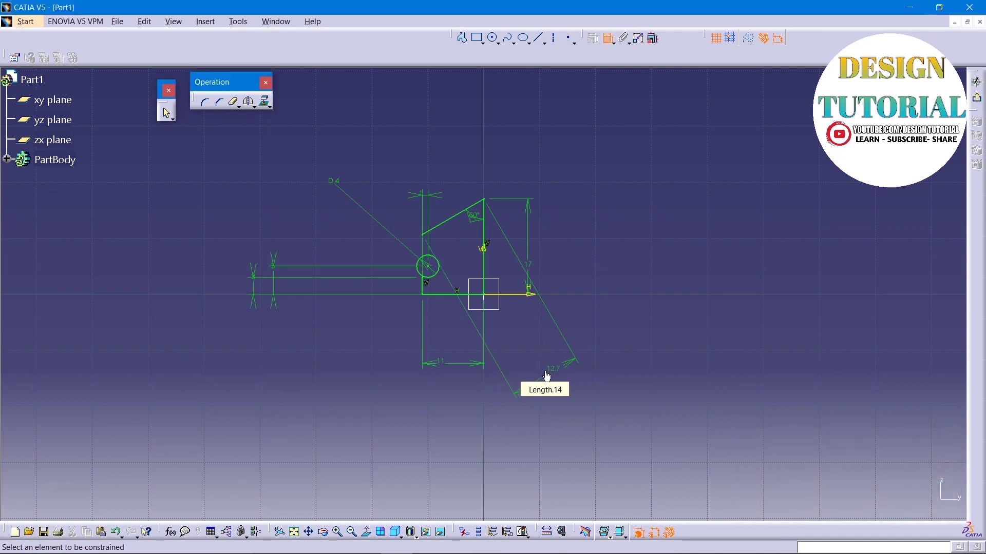
- Move the slanted line's length dimension above that line, and the tall vertical line's dimension farther out from the profile
mouse_move(492, 255)
ctrl+middle_down()
mouse_move(477, 191)
mouse_move(453, 160)
ctrl+middle_up()
middle_drag(391, 192, 442, 294)
ctrl+middle_drag(440, 223, 484, 325)
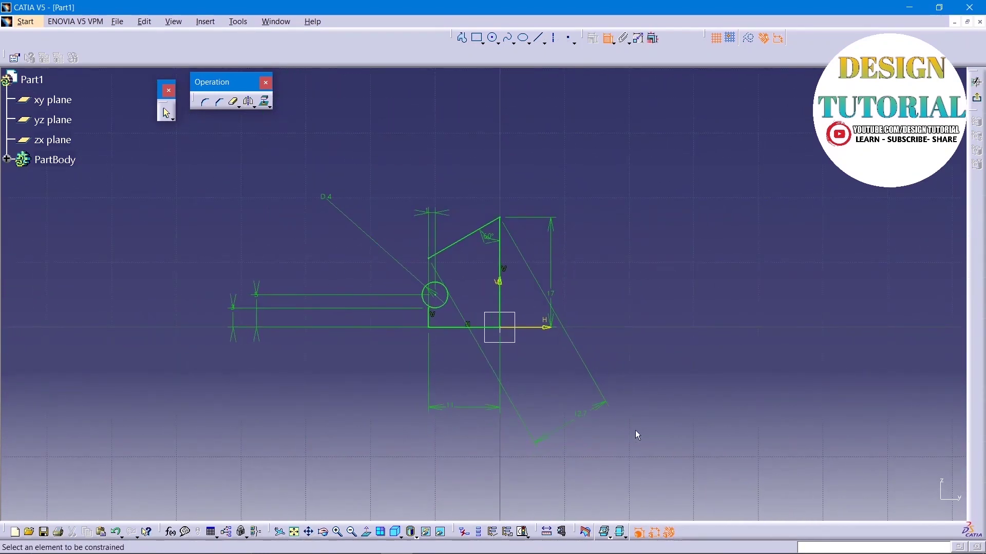
click(165, 113)
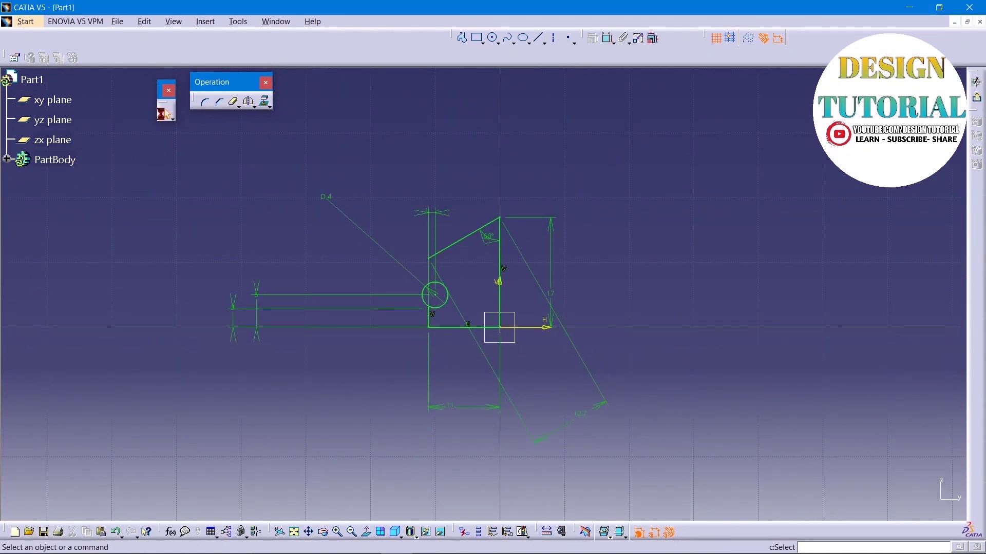
drag(606, 407, 415, 153)
drag(548, 238, 689, 236)
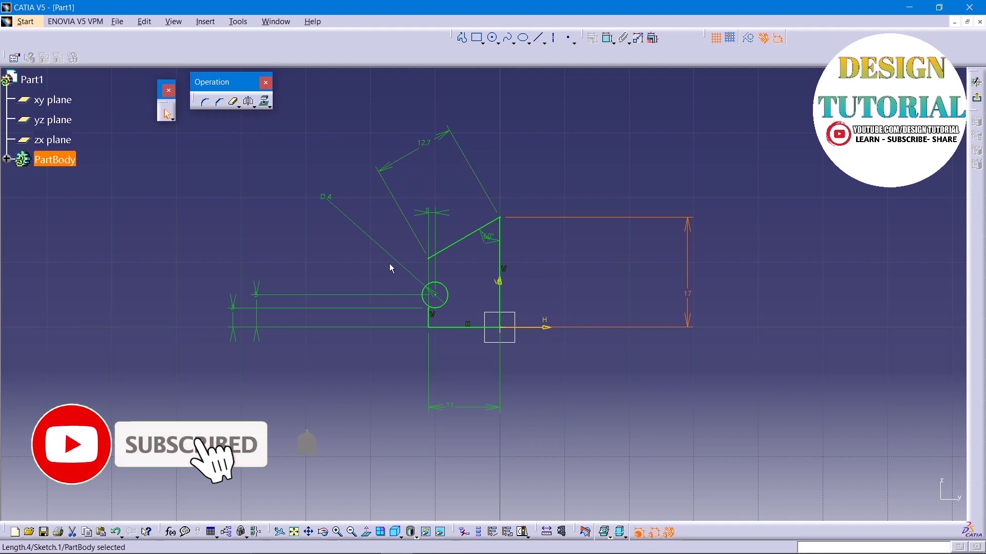
- Move the circle centre's horizontal offset dimension below the base dimension, and the circle's diameter dimension out beside the profile
drag(437, 220, 439, 460)
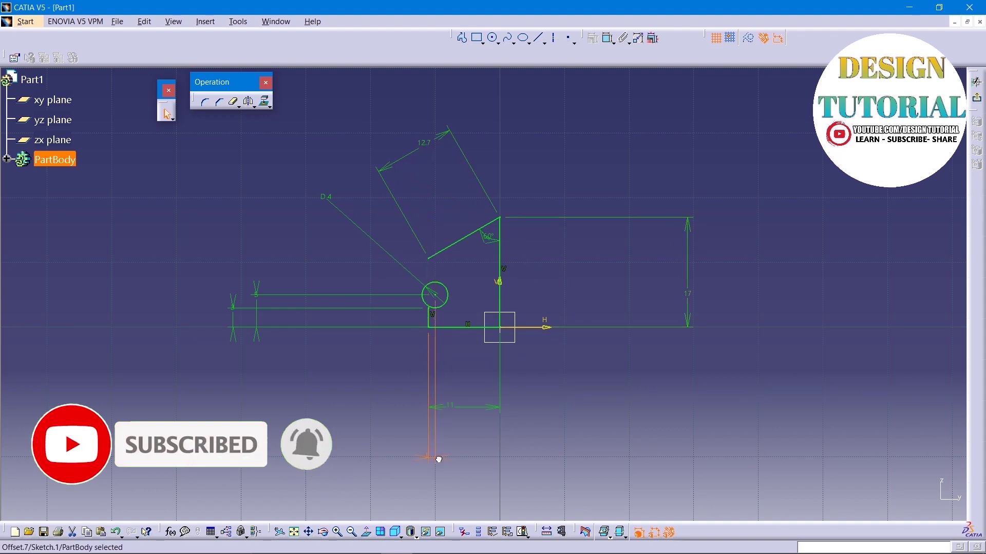
drag(327, 205, 198, 209)
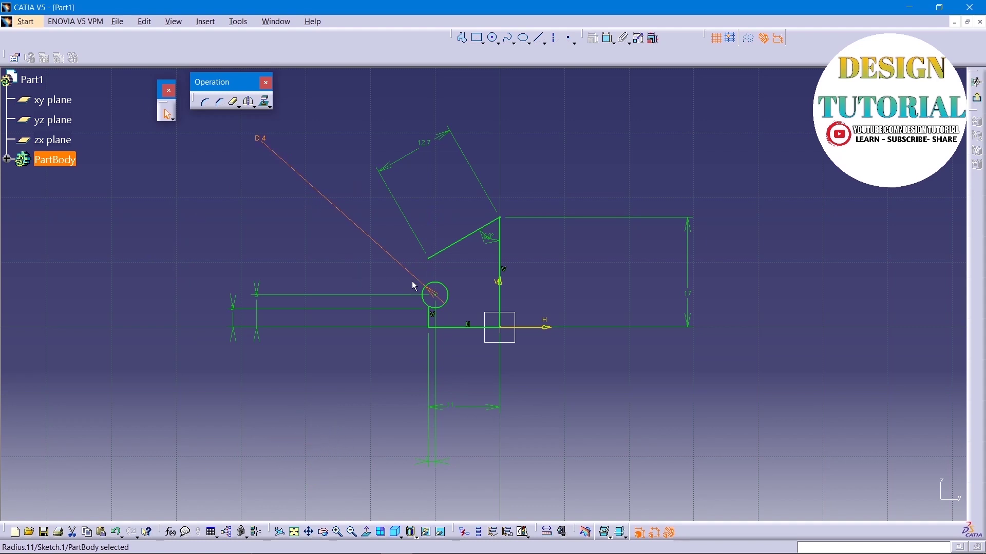
drag(433, 292, 353, 445)
click(263, 165)
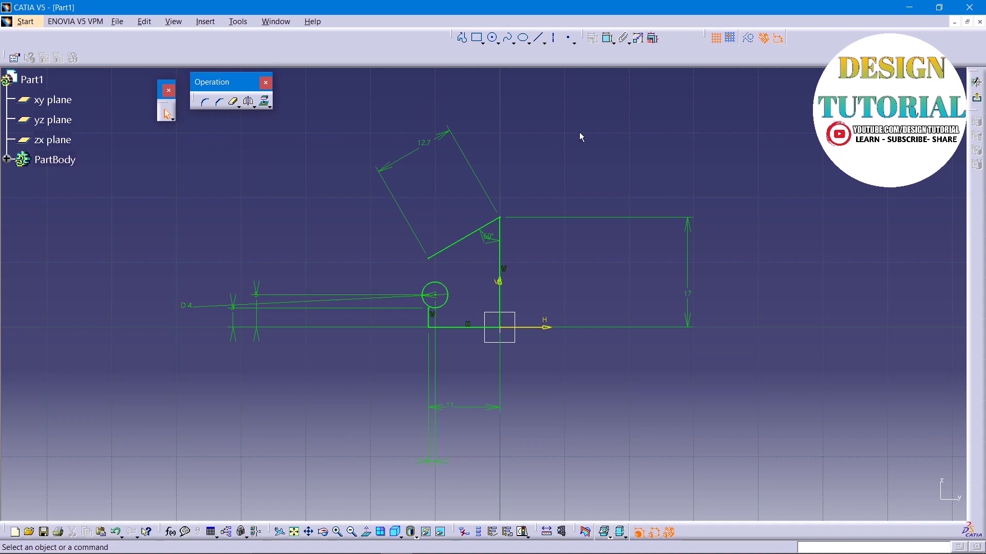
- Draw a line from the slanted edge's lower end, tangent to the circle and running slightly past the tangent point
mouse_move(574, 296)
middle_down()
mouse_move(557, 245)
mouse_move(462, 279)
mouse_move(372, 286)
middle_up()
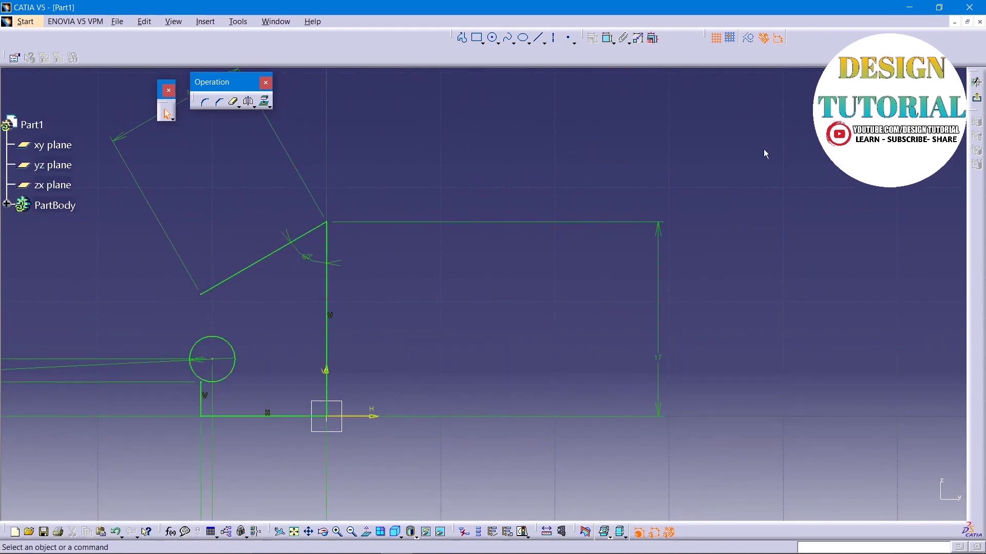
click(538, 38)
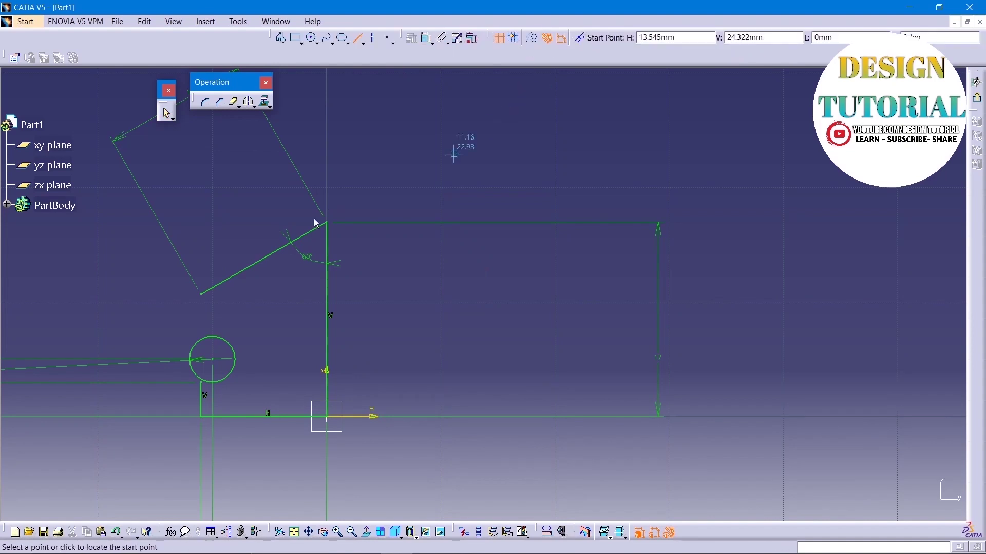
click(201, 296)
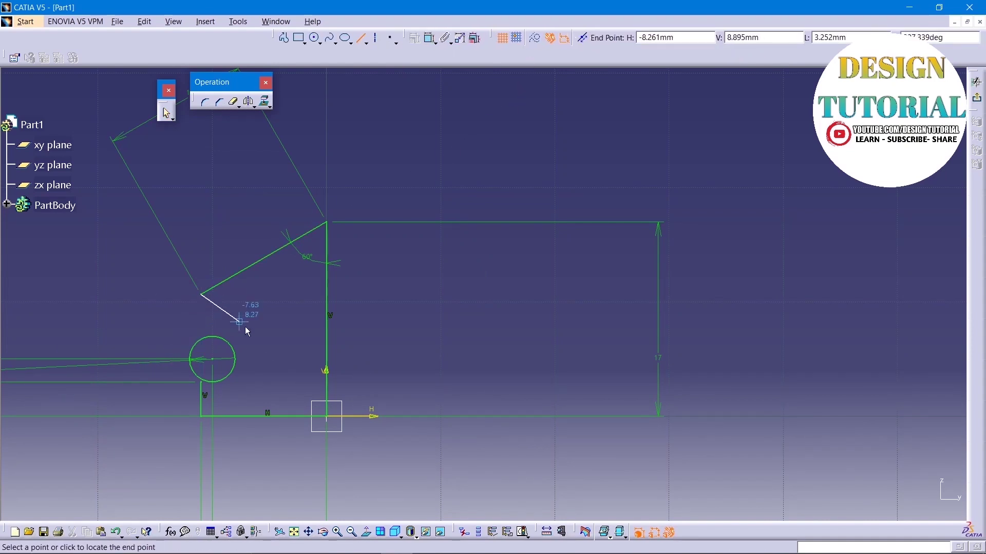
click(246, 372)
mouse_move(207, 409)
ctrl+middle_down()
mouse_move(209, 347)
mouse_move(649, 211)
ctrl+middle_up()
scroll(649, 211, up, 1)
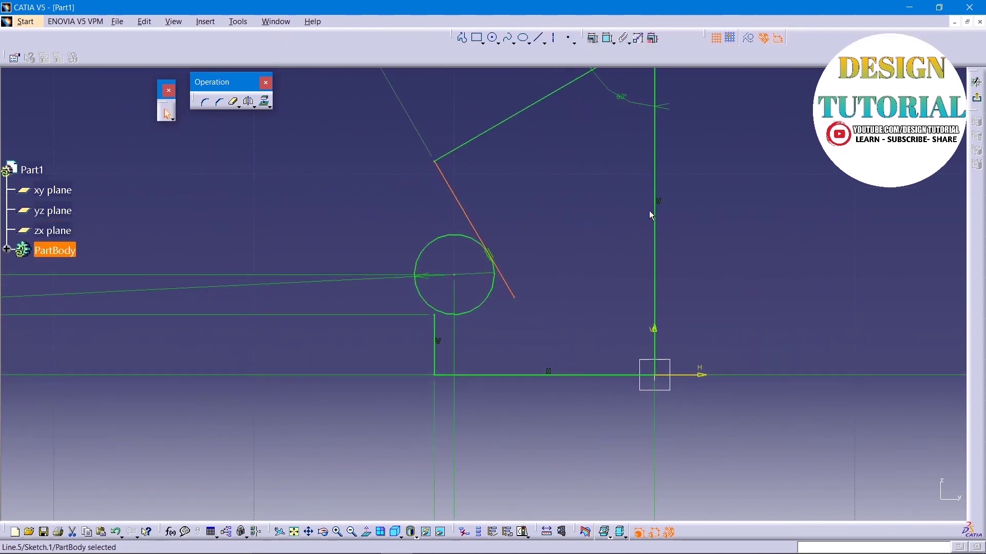
- Draw a horizontal line from the short vertical line's upper end, tangent to the circle's lowest point and extending past it
click(538, 38)
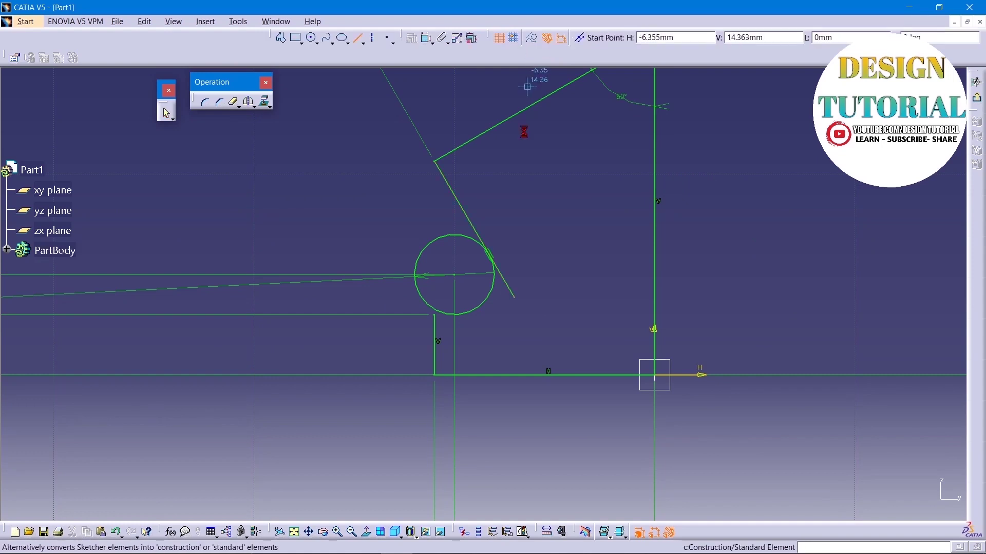
click(435, 315)
click(485, 315)
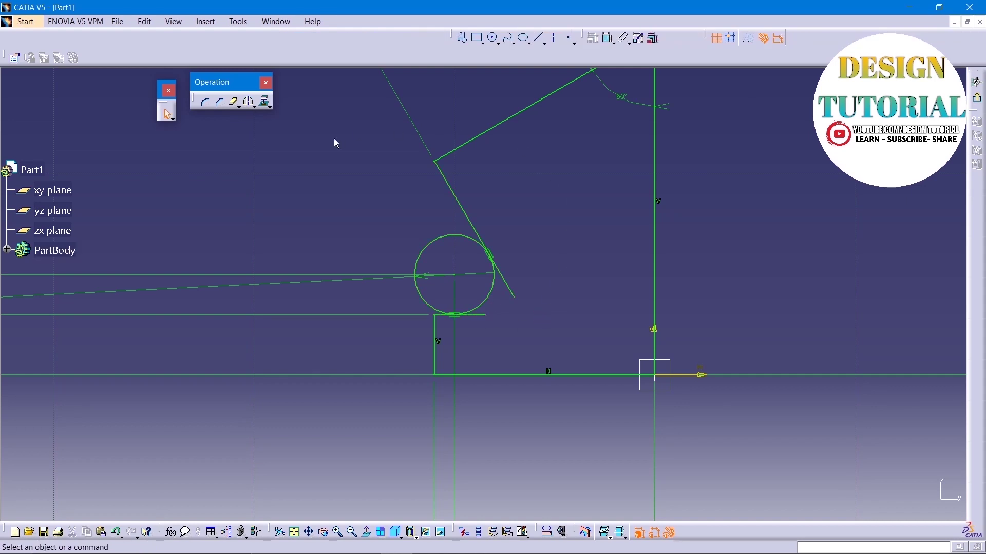
- Trim the overhanging ends of both tangent lines and the circle's outer arc with Quick Trim, leaving a closed notched profile
click(234, 101)
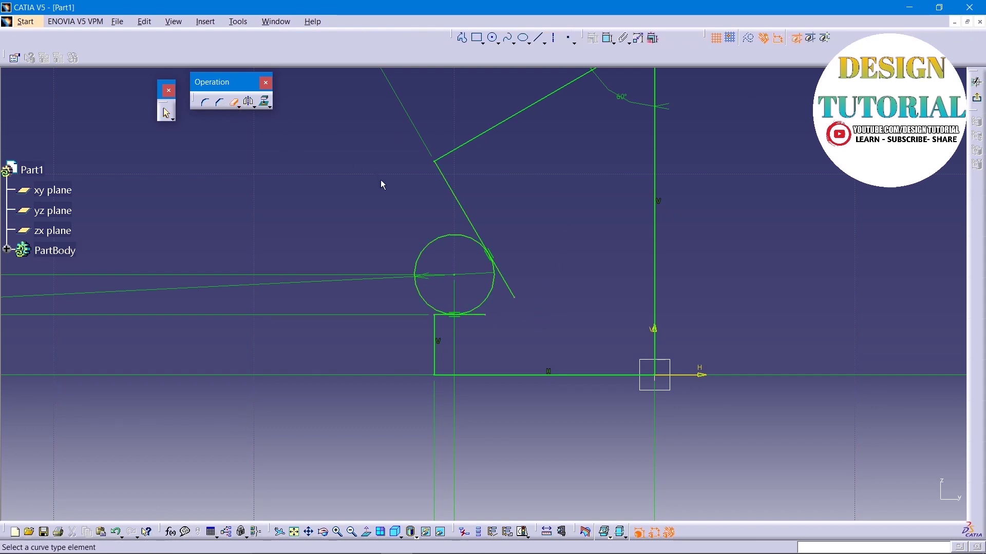
click(511, 291)
click(482, 316)
click(435, 239)
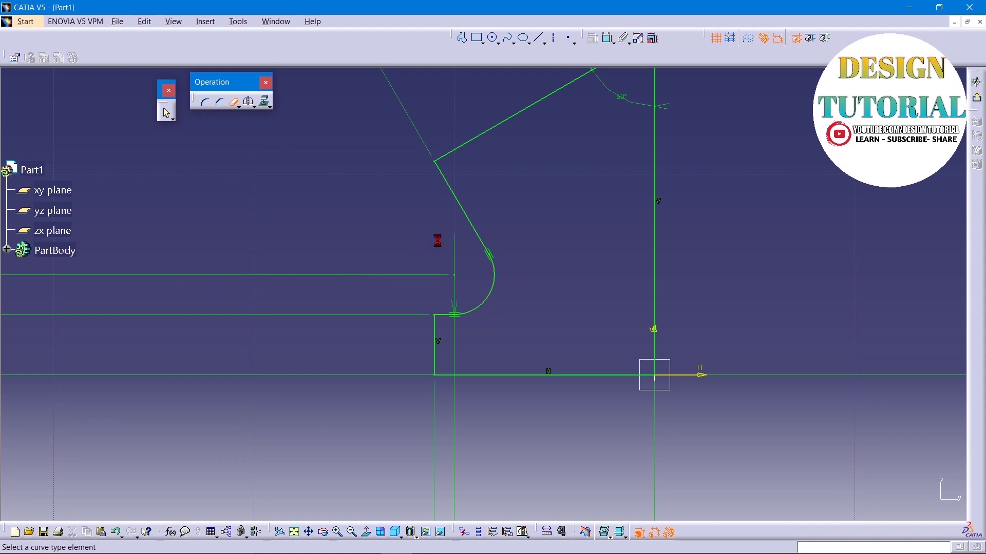
ctrl+middle_drag(583, 282, 625, 386)
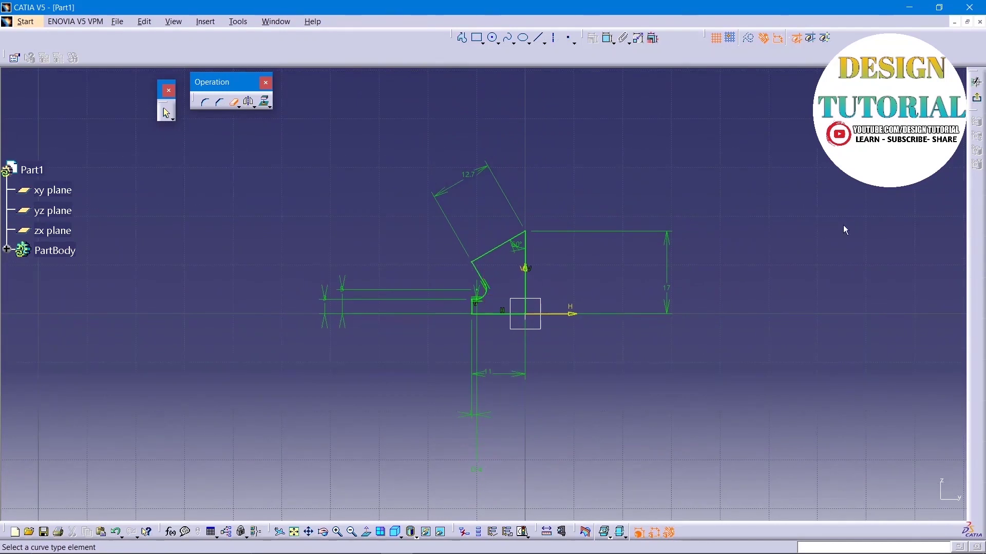
- Exit the sketch and pad the profile 15 mm in the reversed direction
click(977, 82)
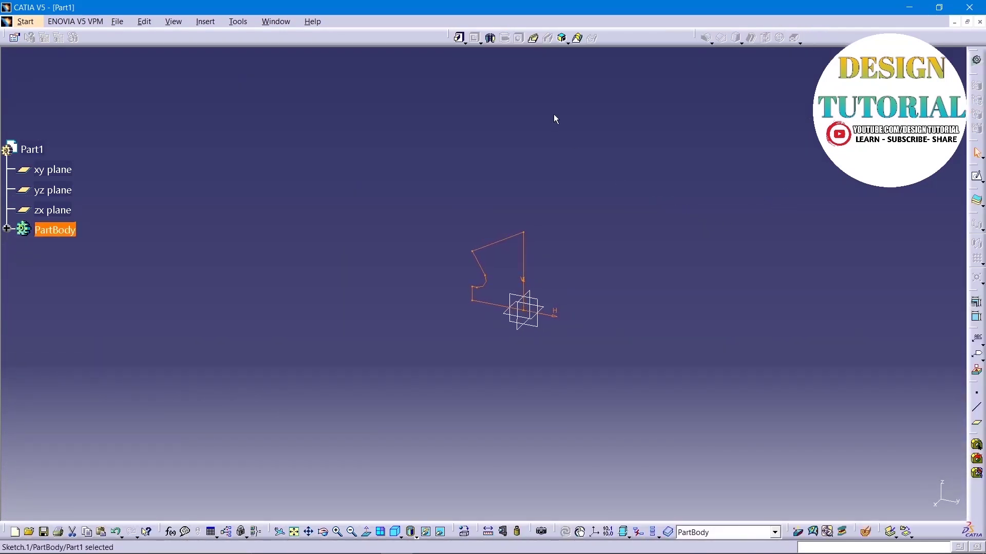
click(458, 38)
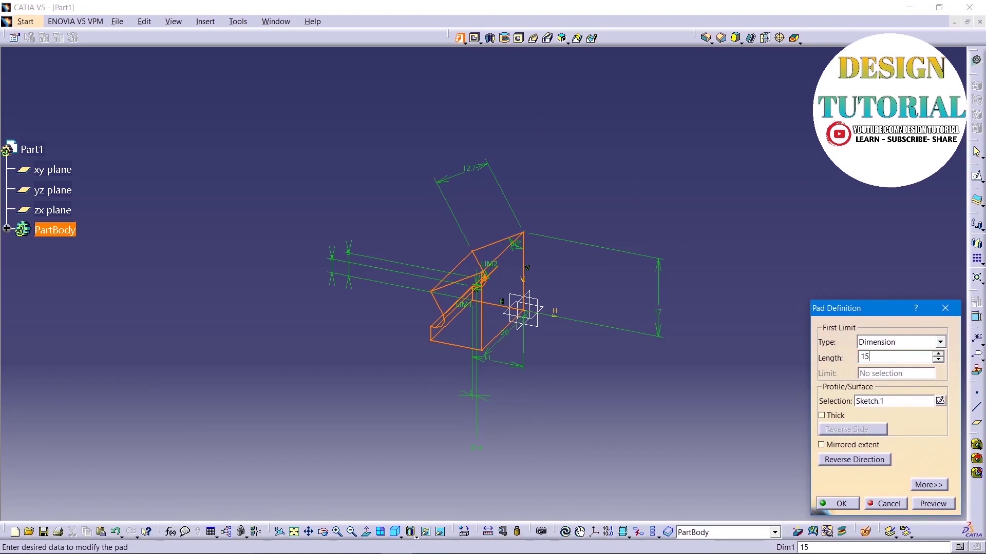
click(933, 505)
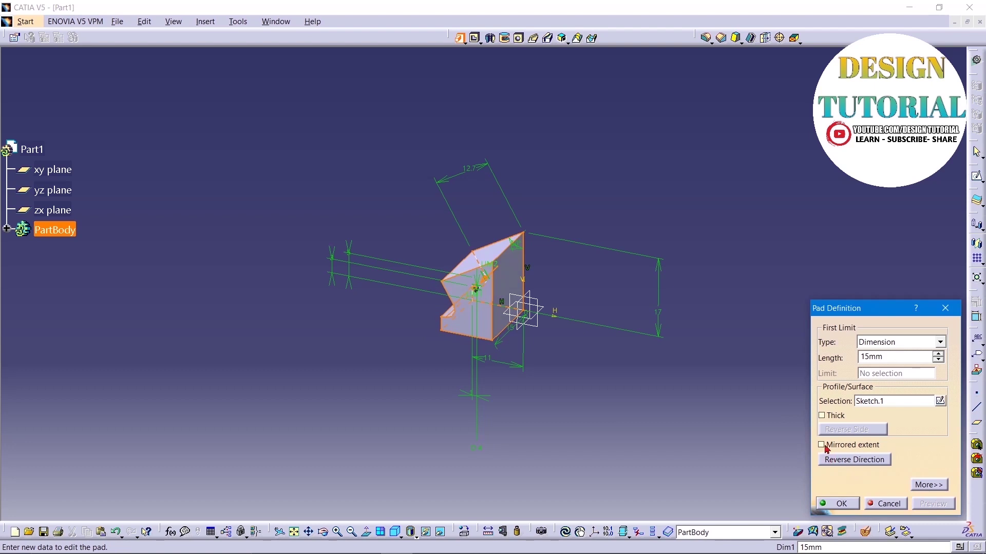
click(848, 461)
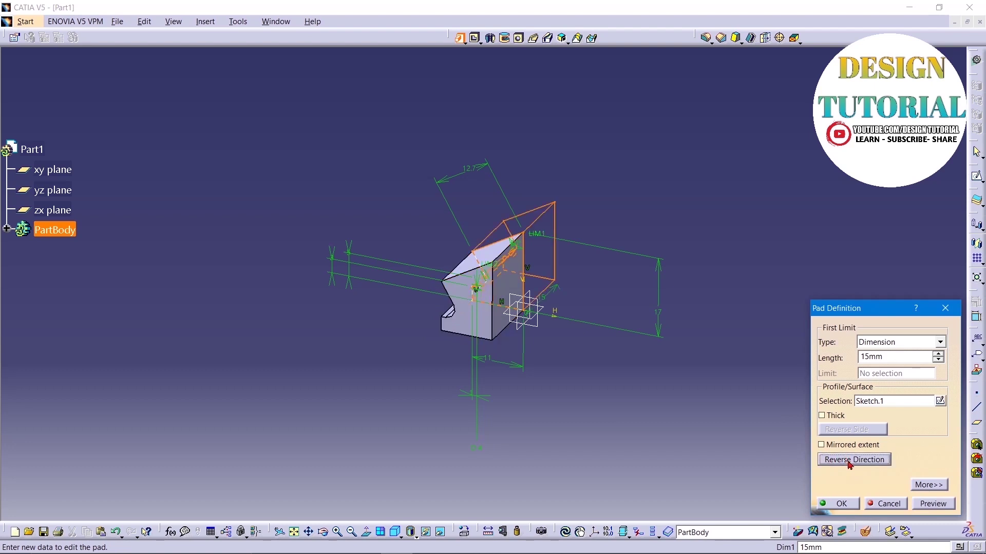
click(933, 505)
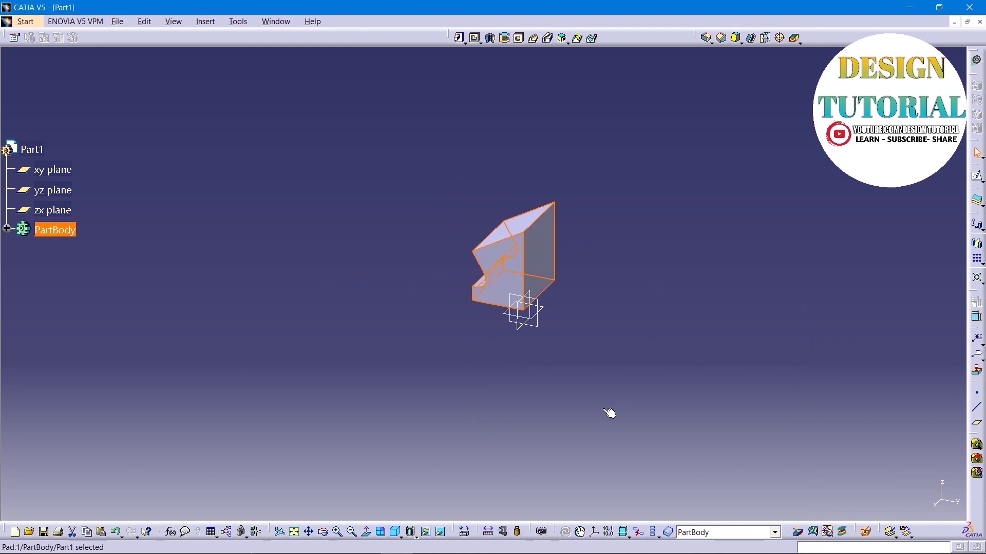
click(636, 307)
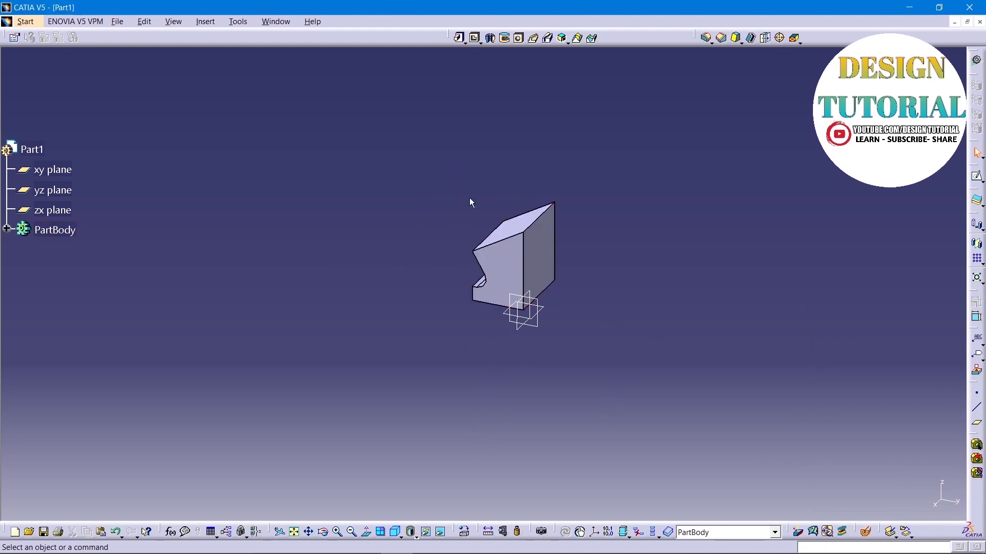
- Mirror the current solid about the zx plane
click(207, 24)
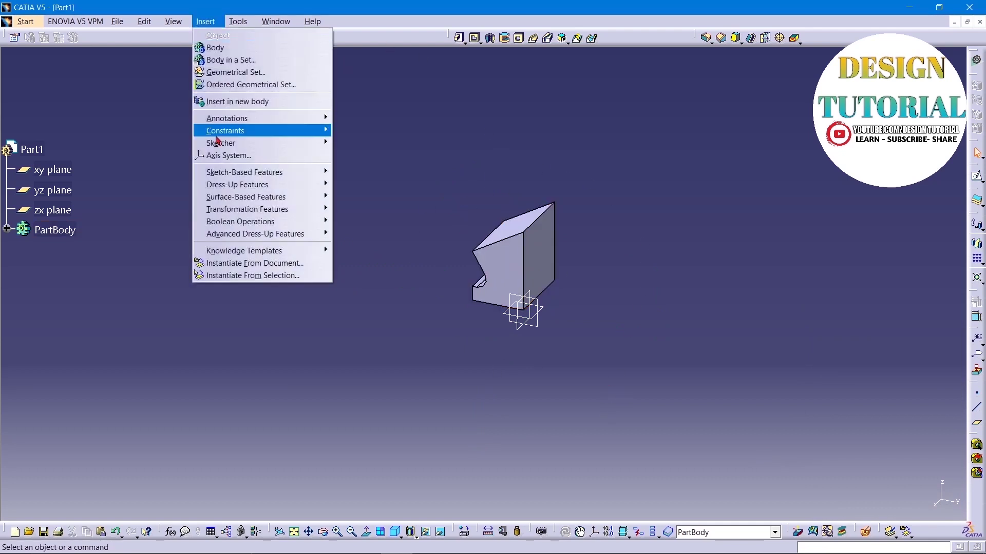
mouse_move(286, 214)
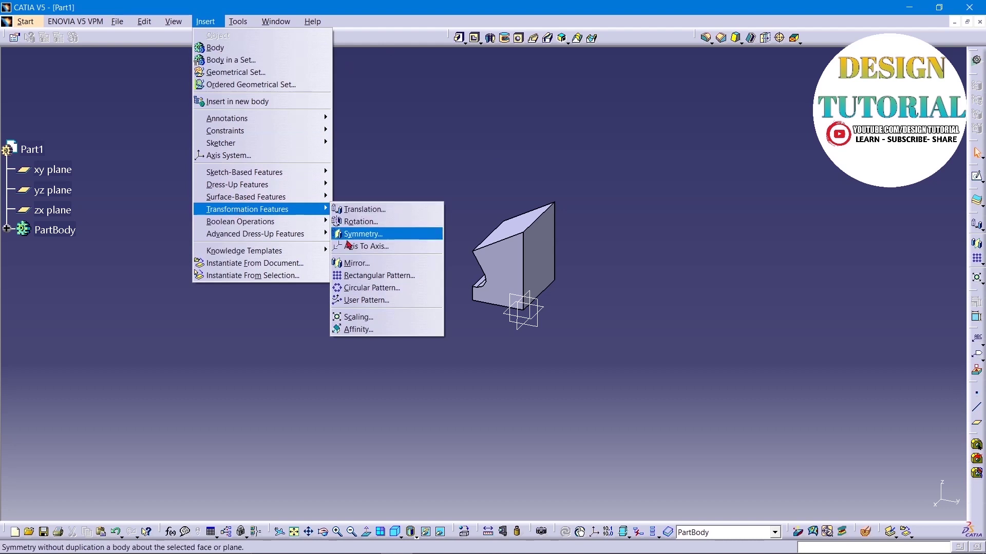
click(356, 264)
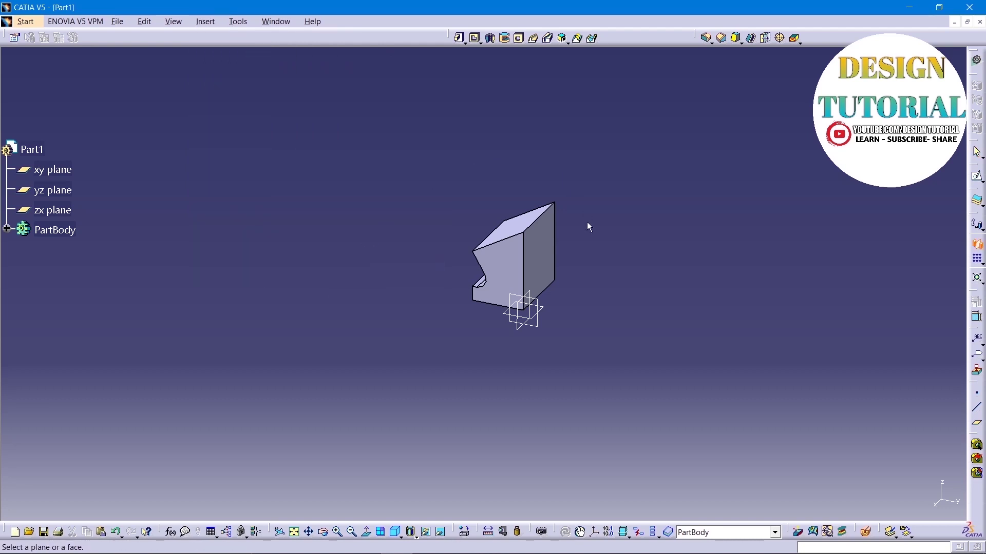
click(523, 324)
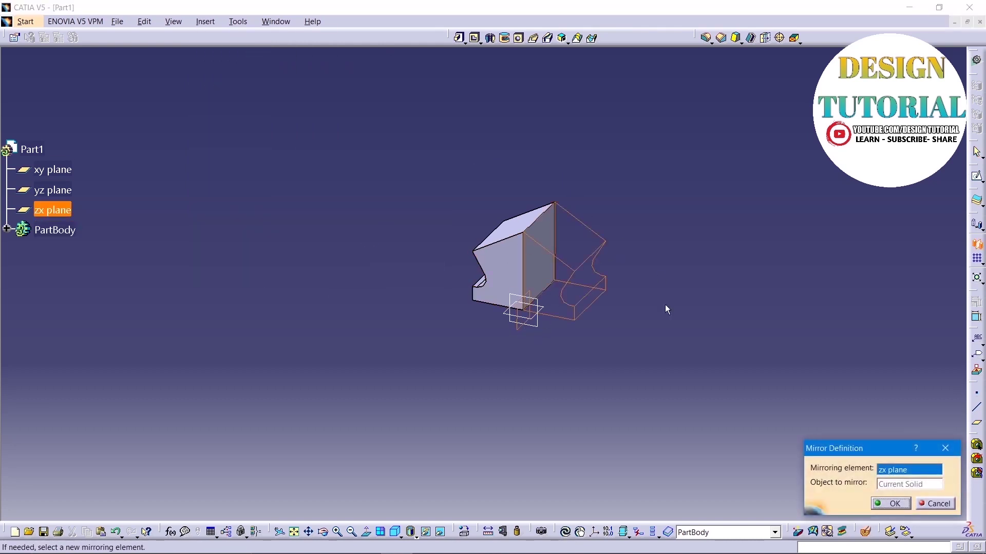
click(891, 505)
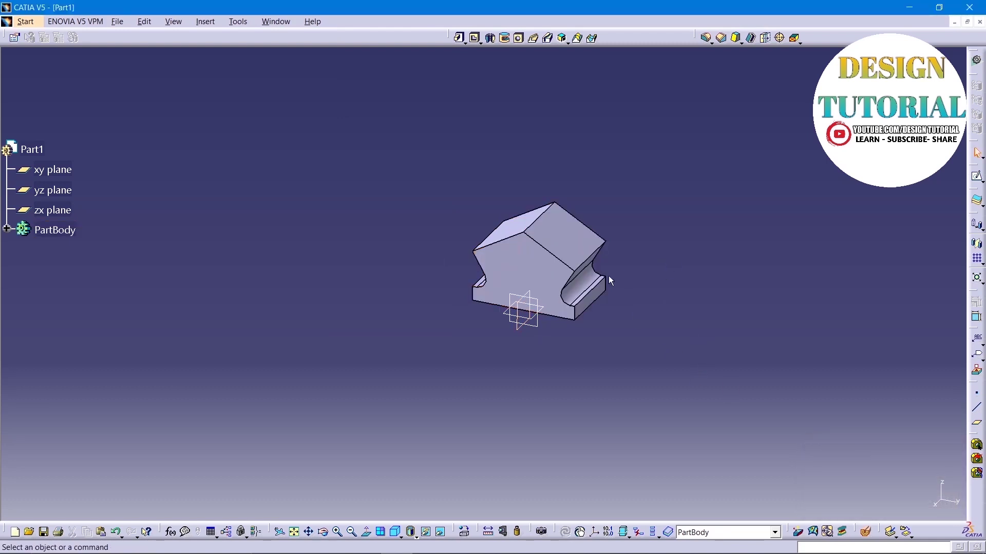
- Start a sketch on the body's front face and draw a circle about 10.6 mm in diameter, centred on the vertical axis
click(548, 273)
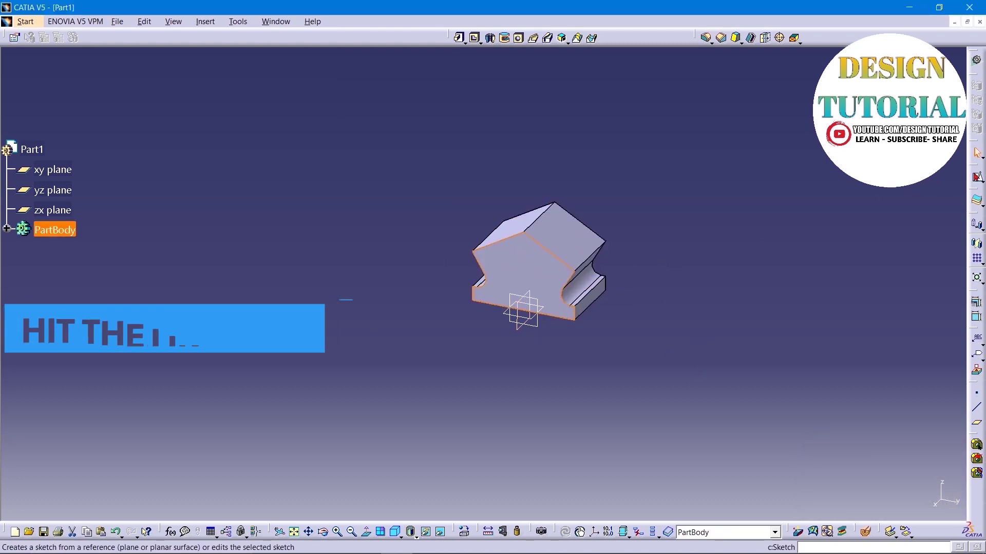
click(976, 176)
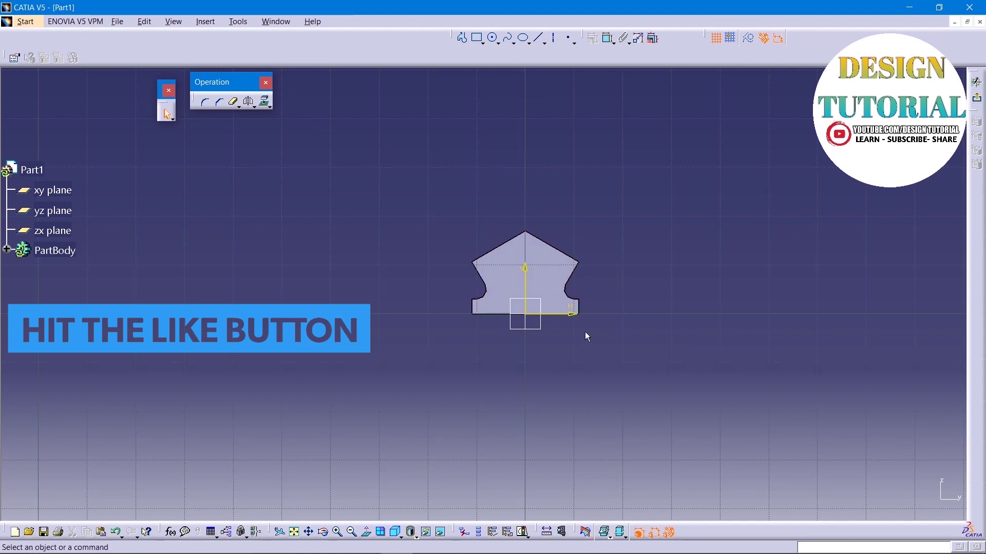
ctrl+middle_drag(659, 295, 663, 321)
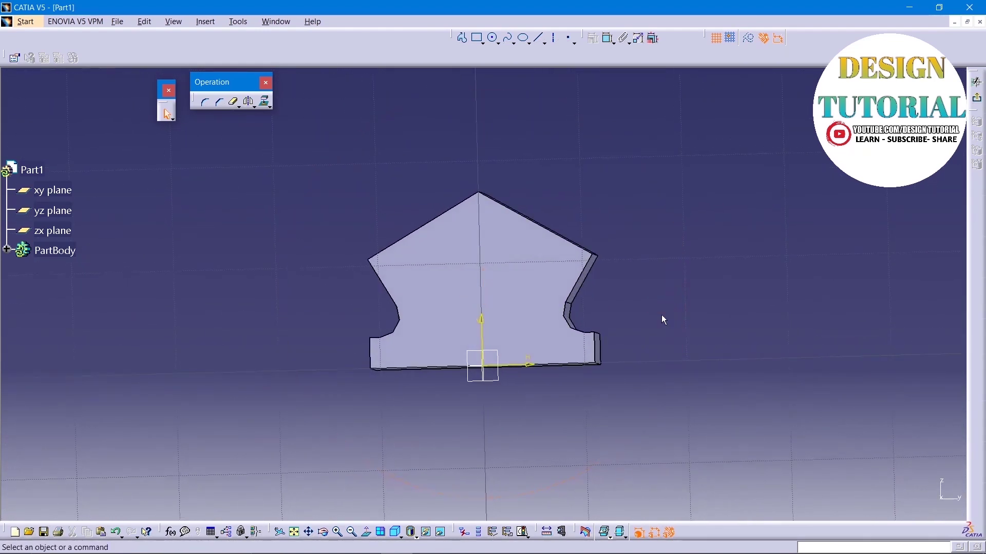
click(366, 532)
ctrl+middle_drag(689, 361, 683, 323)
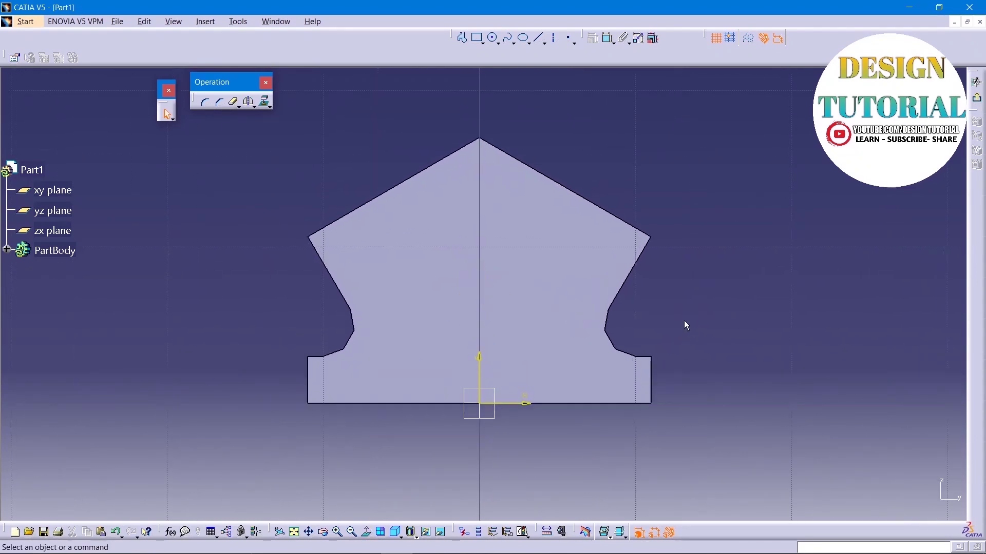
click(493, 39)
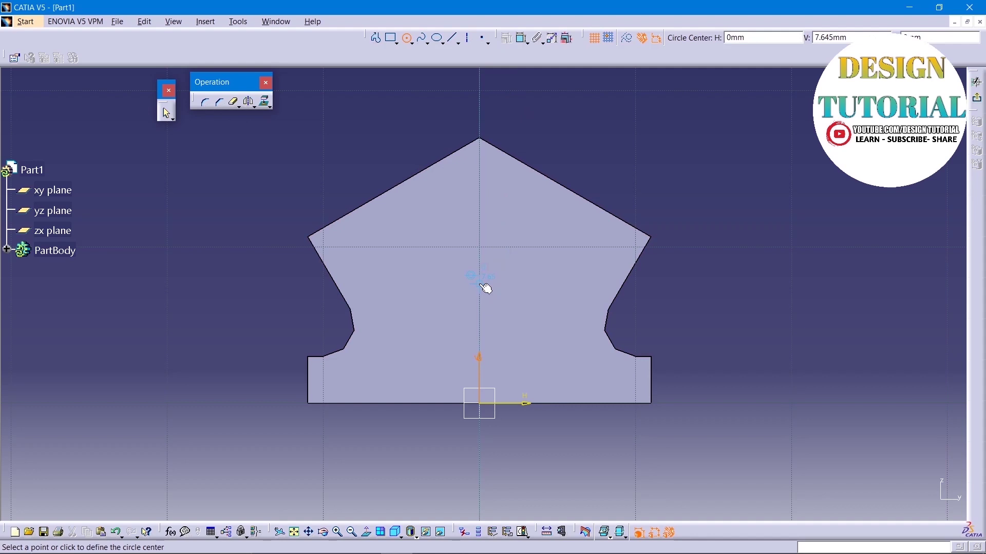
click(482, 280)
click(538, 344)
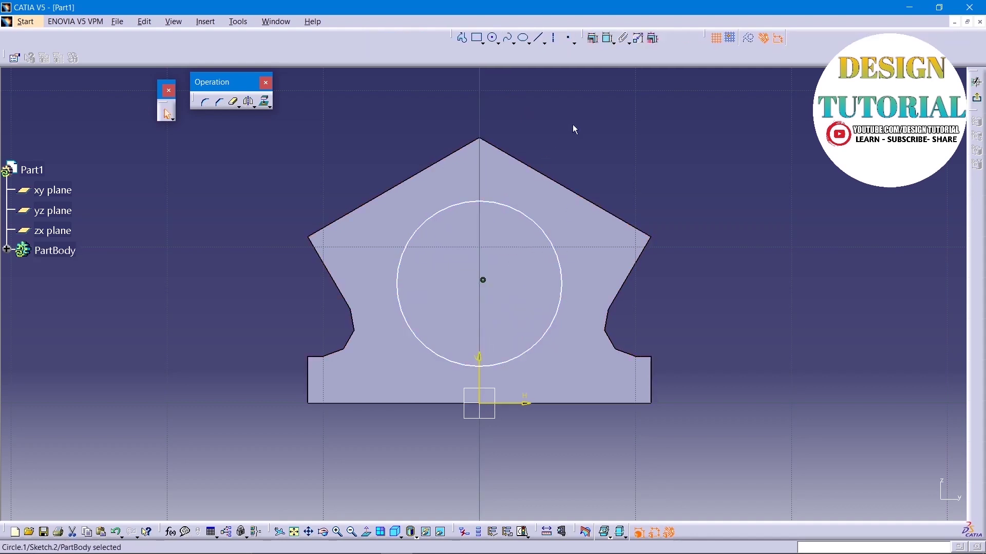
- Add a diameter dimension to the new circle and open its value for editing
click(609, 38)
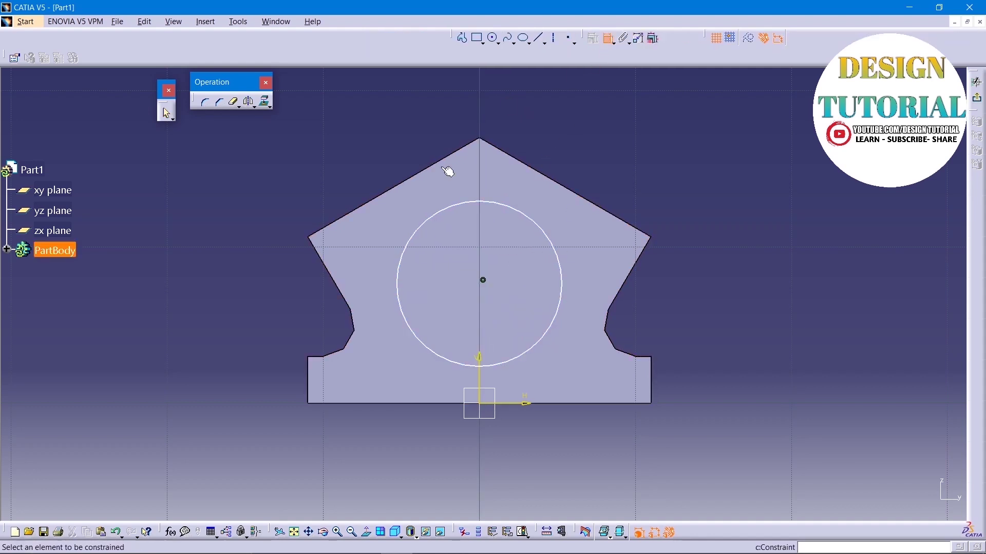
click(440, 219)
click(342, 154)
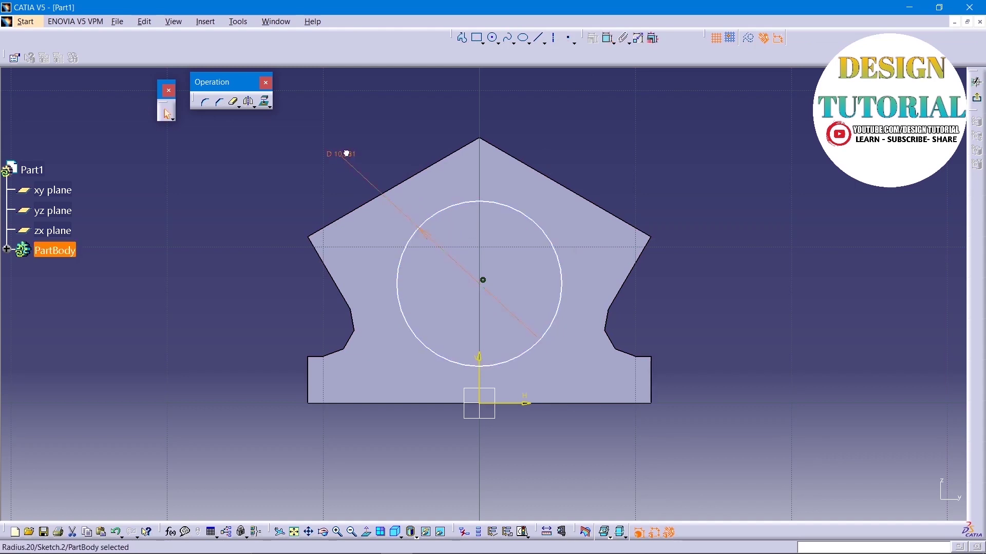
double_click(347, 153)
- Switch to the Mini Crank Case drawing in Photos, enlarge it to examine the front view's circle diameters, and return to CATIA
click(365, 545)
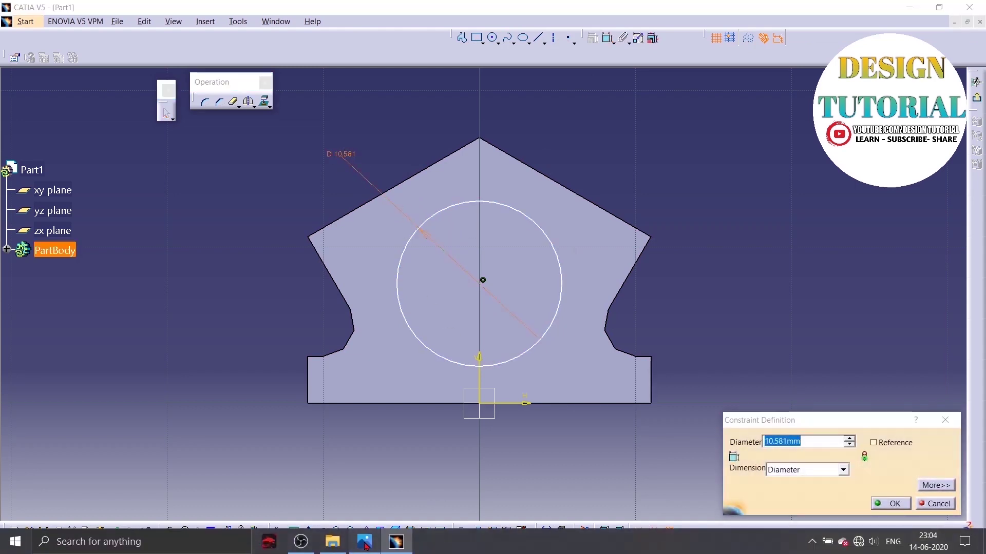
click(429, 36)
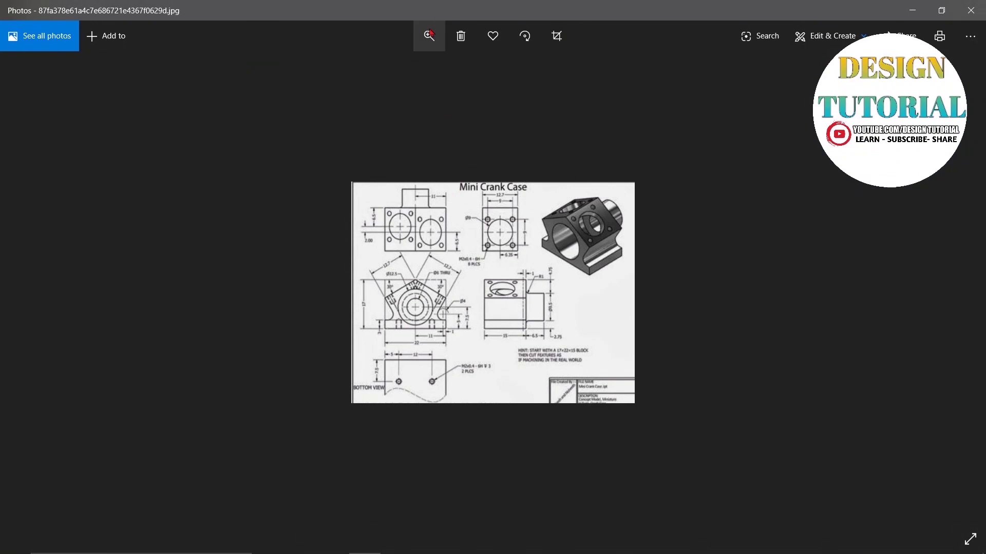
drag(369, 70, 420, 70)
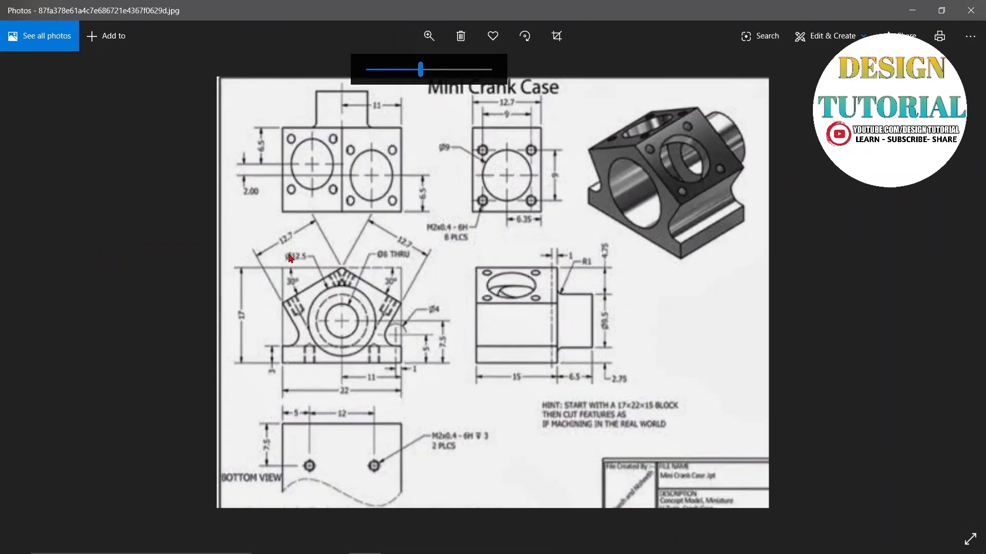
click(913, 10)
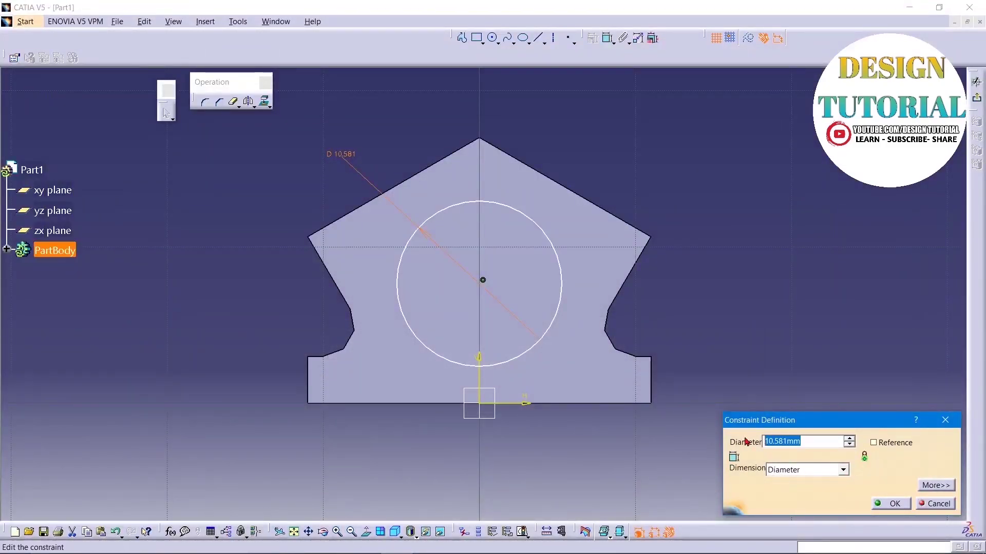
- Set the front-face circle's diameter to 12.5 mm, check the front view of the Mini Crank Case drawing in Photos, and return to CATIA
key(Return)
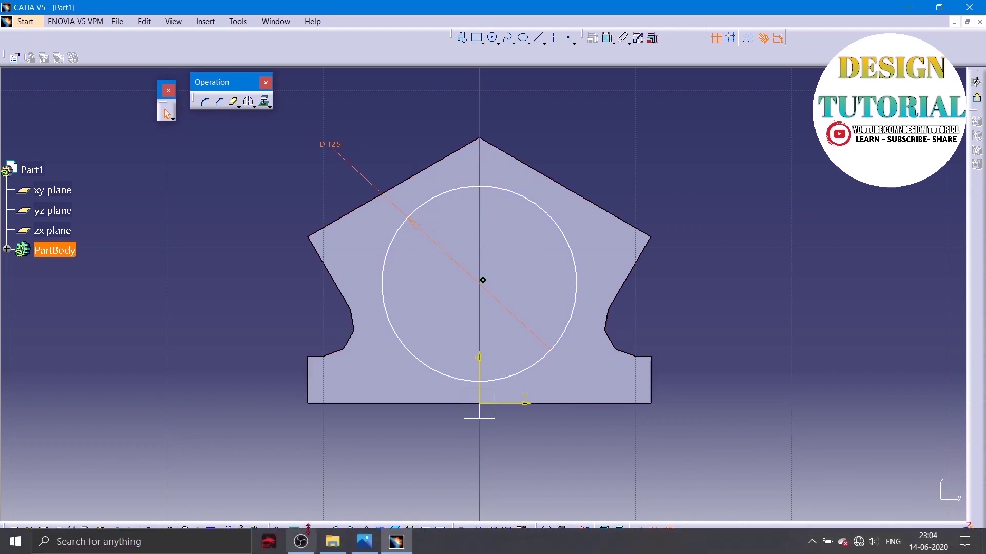
click(364, 545)
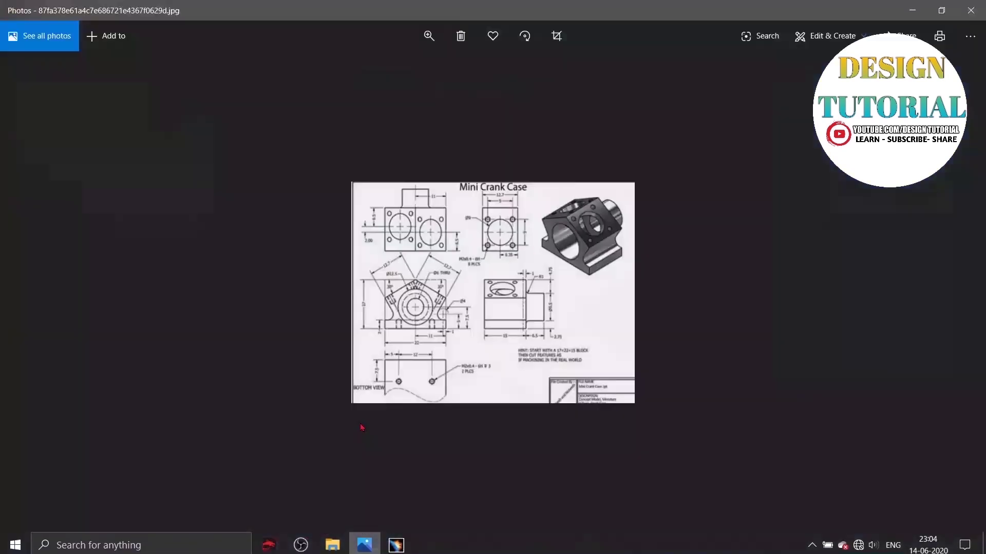
click(428, 36)
drag(369, 69, 424, 70)
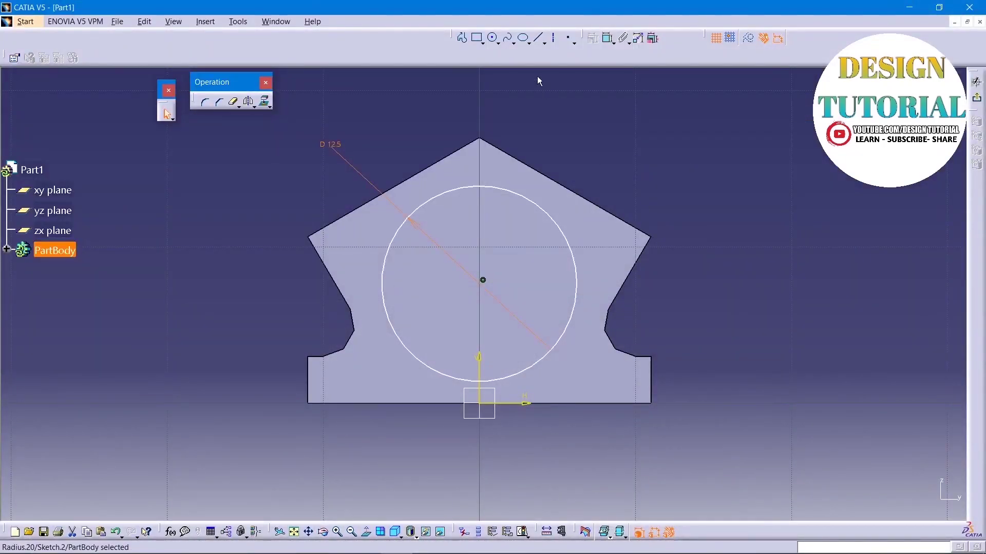
click(608, 38)
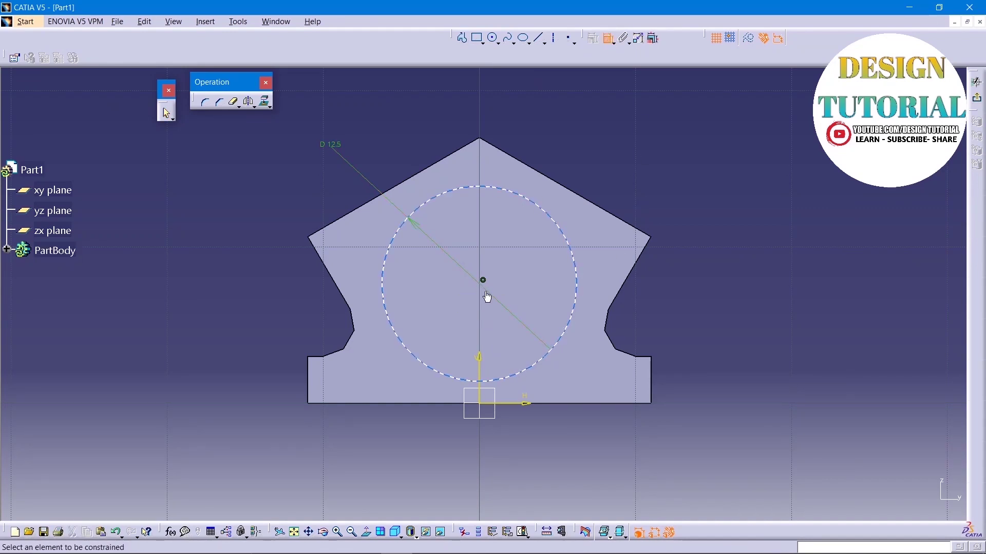
click(551, 404)
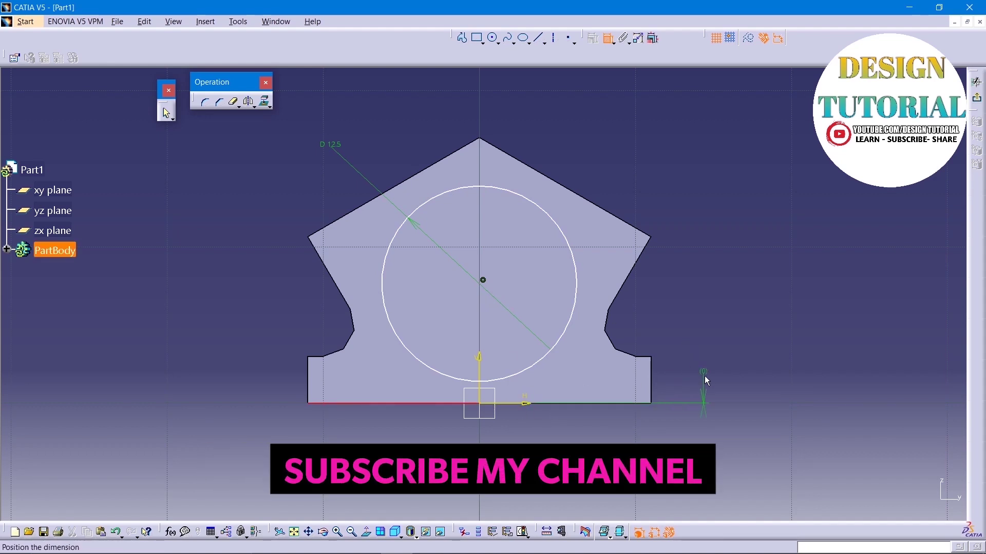
key(Escape)
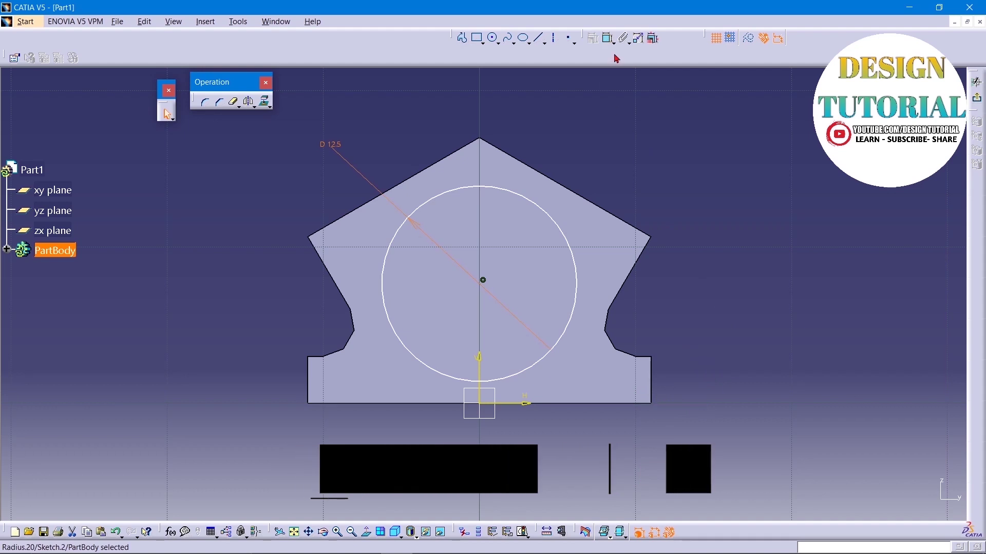
- Dimension the circle's centre from the body's bottom edge and set the distance to 7.5 mm
click(608, 40)
click(393, 404)
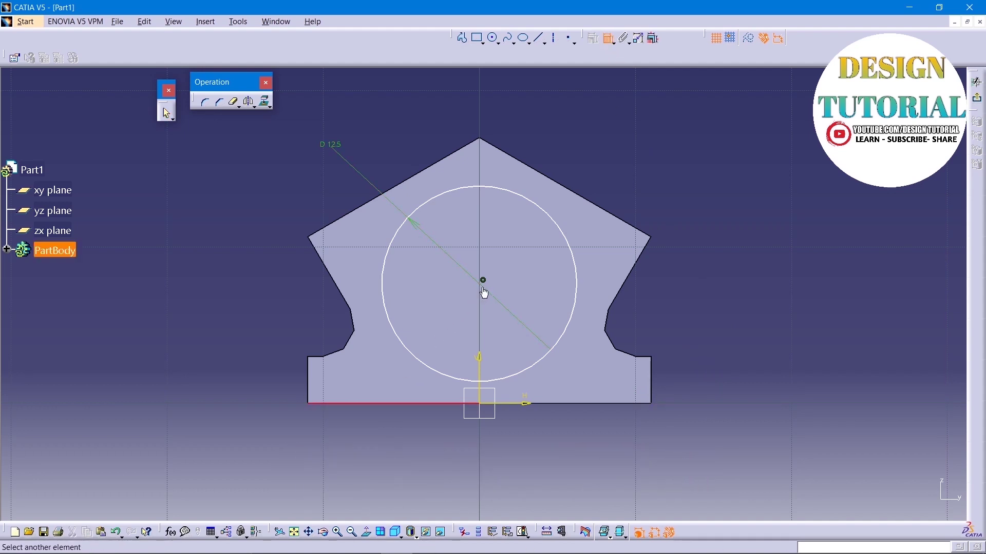
click(483, 281)
click(260, 331)
double_click(261, 330)
text(7.5)
key(Return)
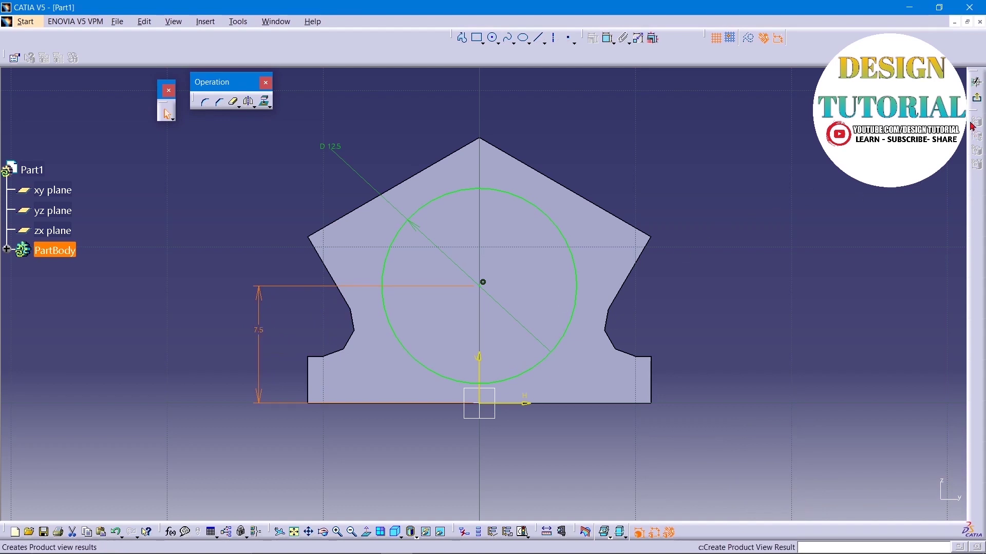
- Exit the sketch and cut the circle into the body as a 14 mm deep pocket
click(977, 82)
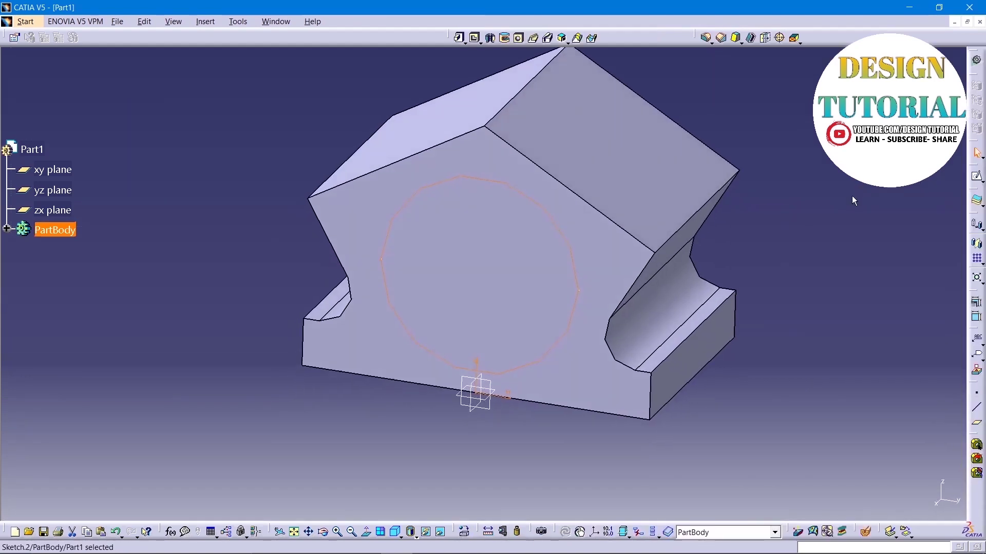
click(473, 39)
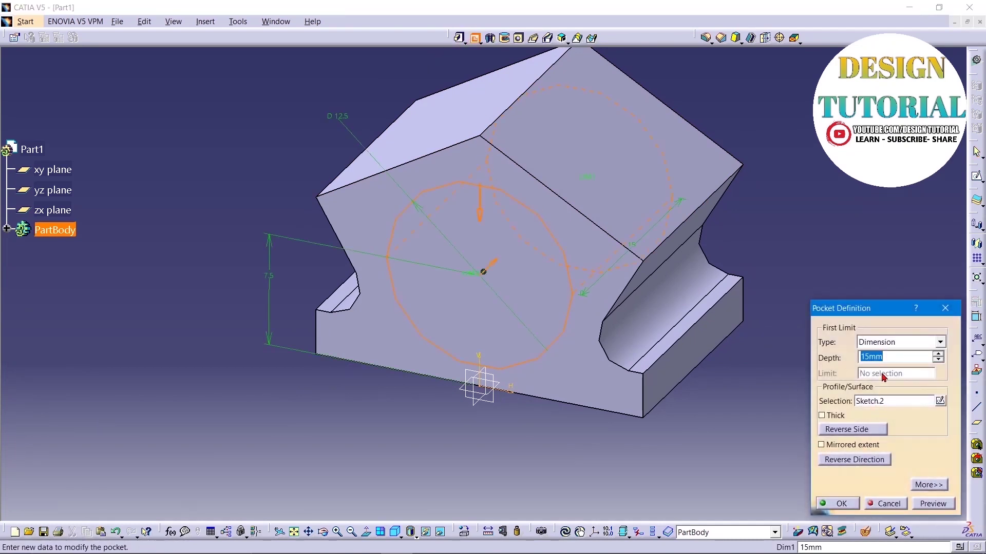
text(14)
click(932, 506)
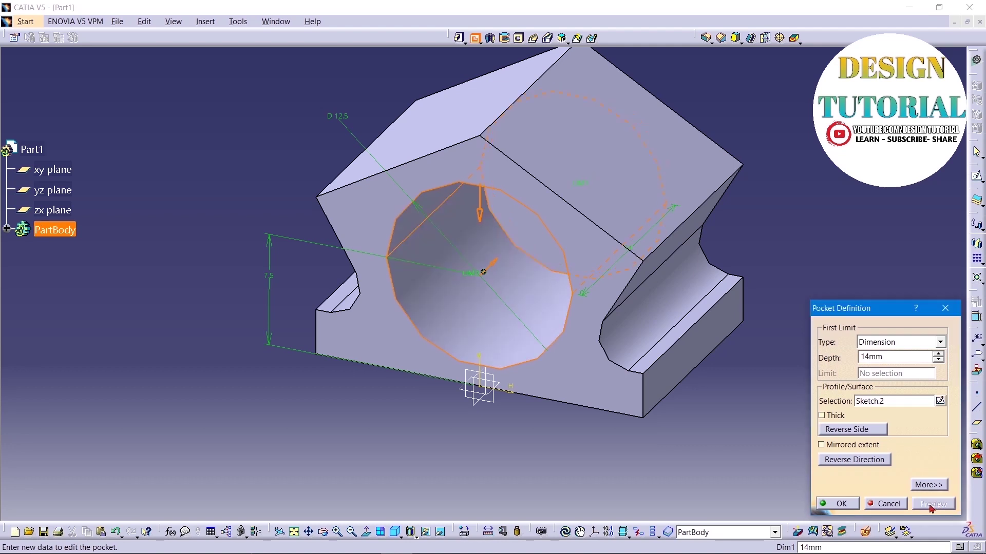
middle_drag(442, 450, 327, 398)
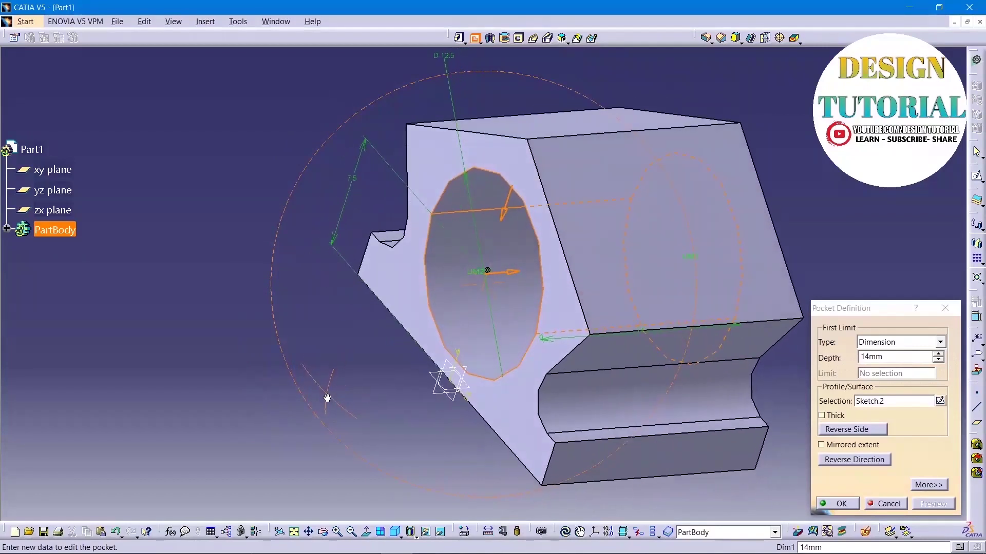
click(840, 503)
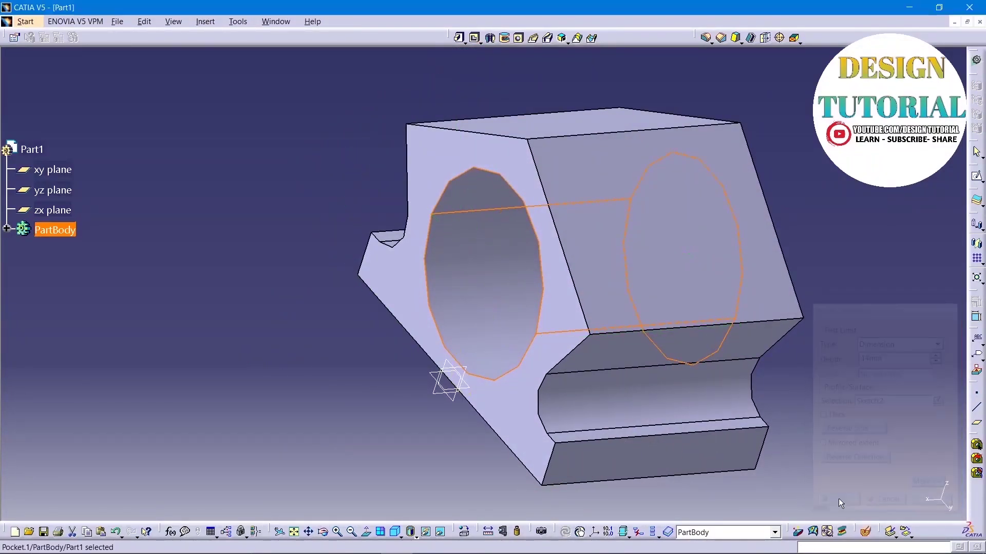
- Start a sketch on the body's back face and draw a circle about 12.6 mm in diameter, centred on the vertical axis
middle_drag(790, 342, 496, 286)
click(653, 282)
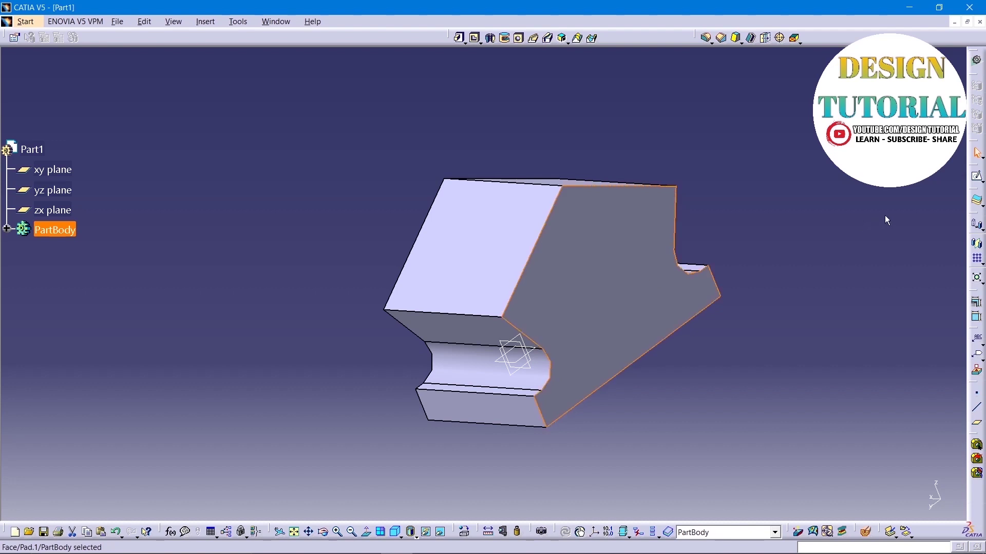
click(977, 176)
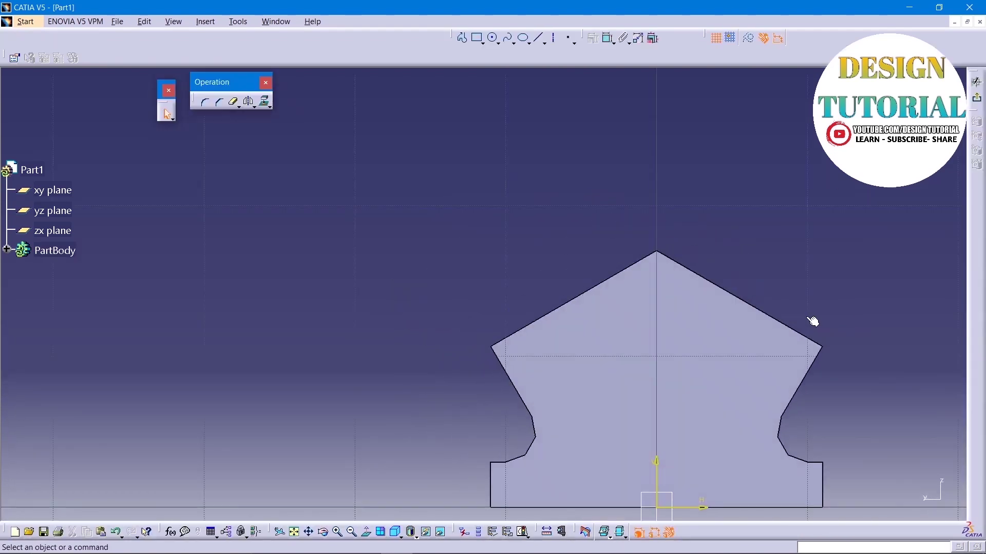
mouse_move(781, 262)
middle_down()
mouse_move(642, 195)
mouse_move(611, 212)
middle_up()
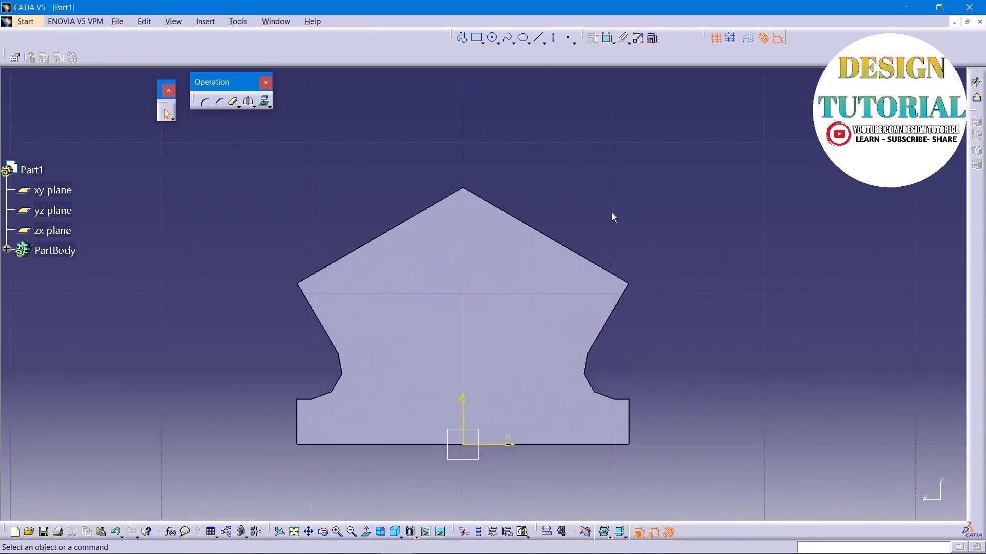
click(492, 37)
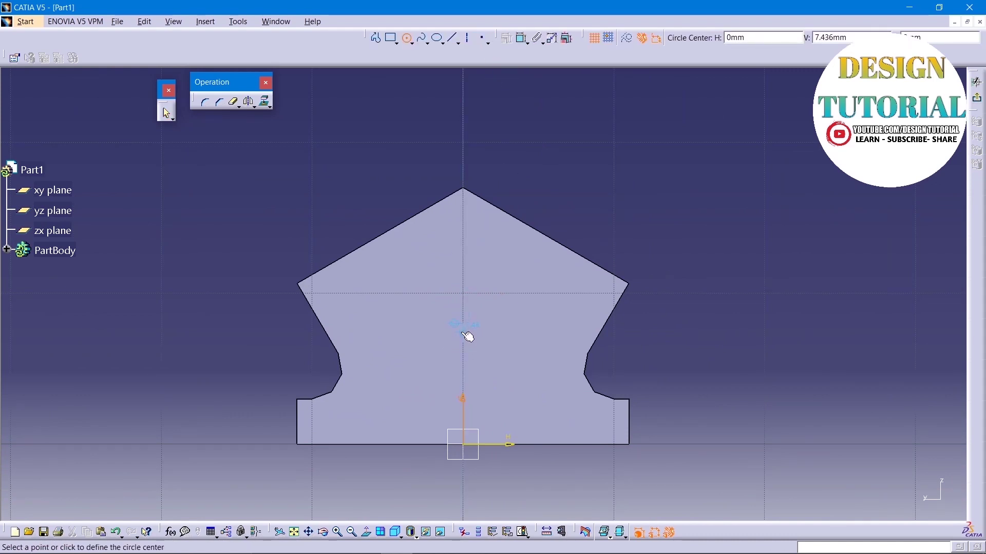
click(466, 328)
click(544, 388)
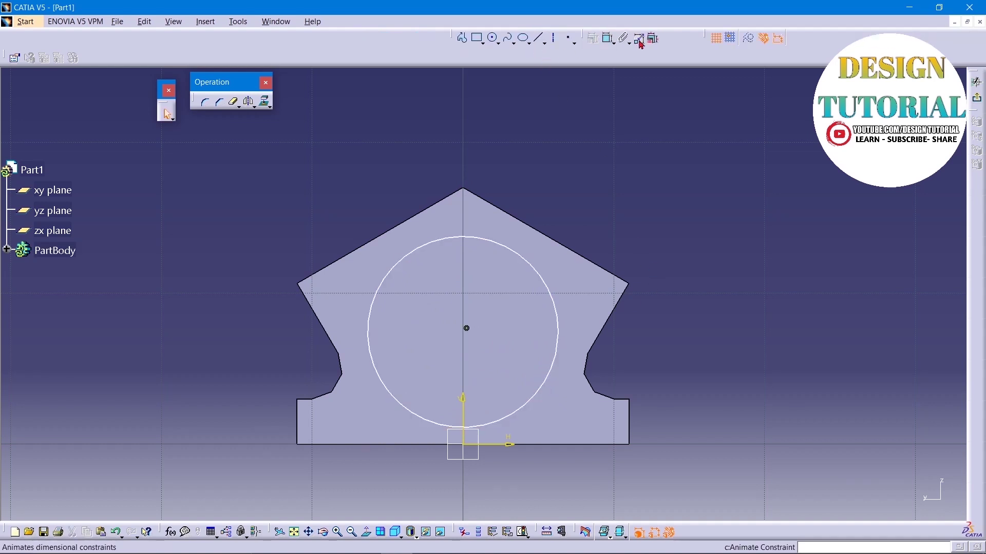
- Add a diameter dimension to the back-face circle and set it to 12.5 mm
click(607, 38)
click(432, 246)
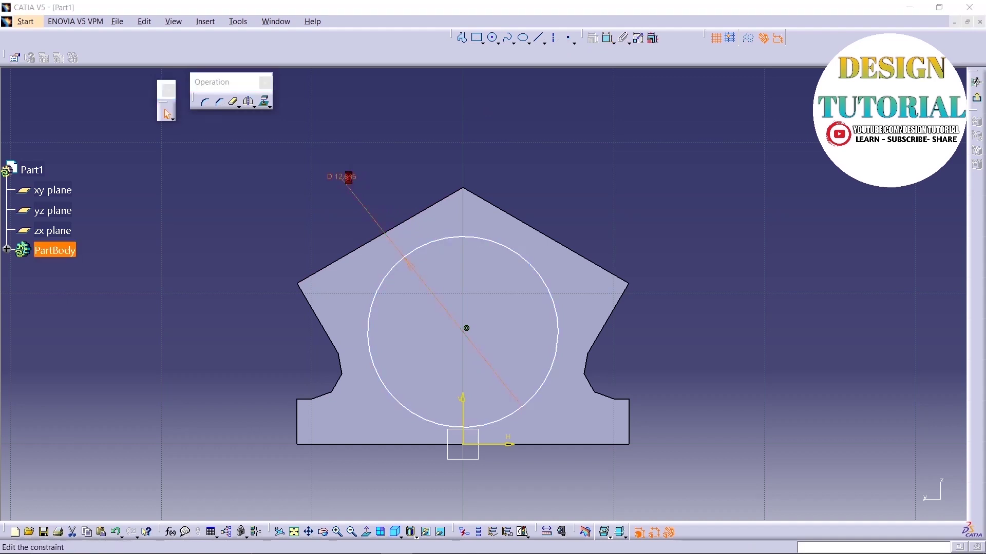
double_click(342, 178)
text(12.5)
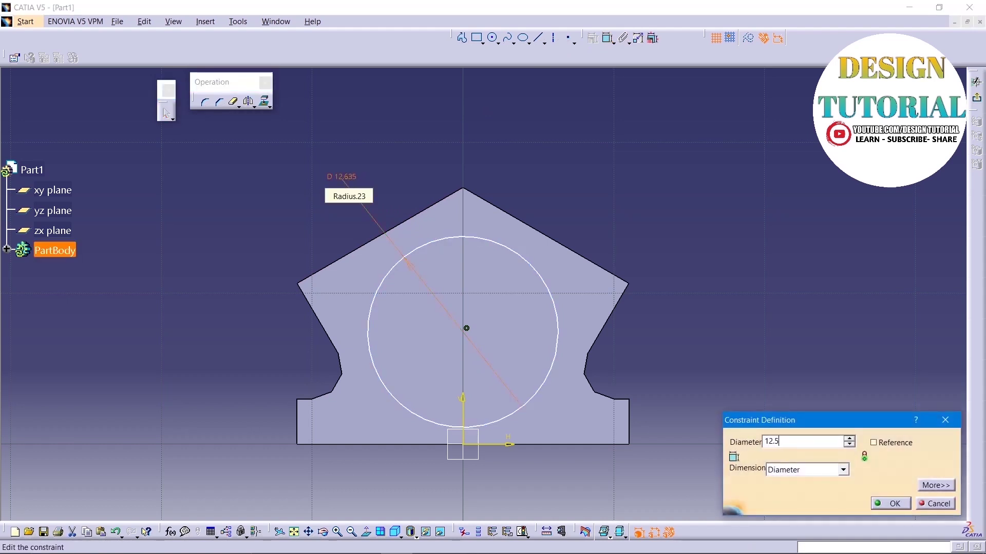
key(Return)
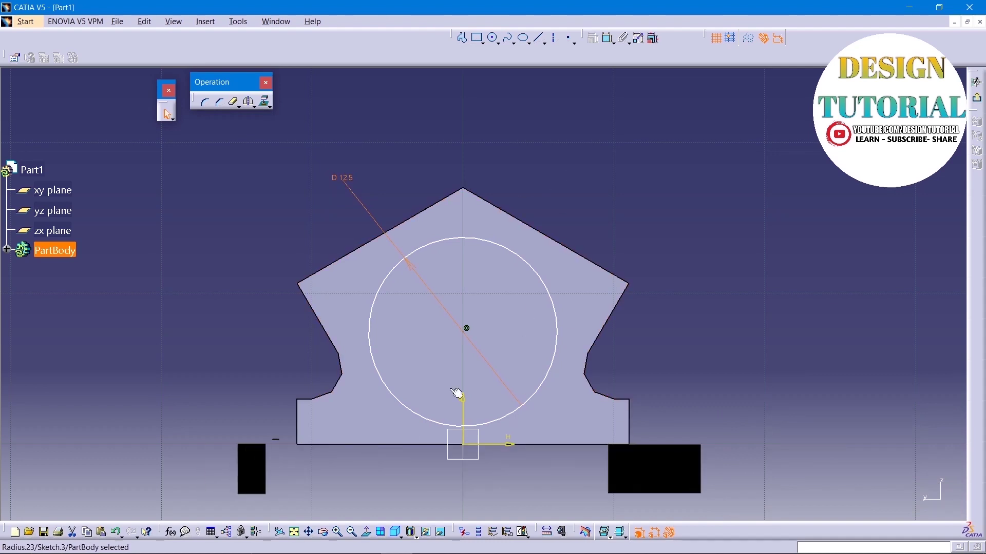
- Constrain the back-face circle's centre to 7.5 mm above the body's bottom edge
click(623, 39)
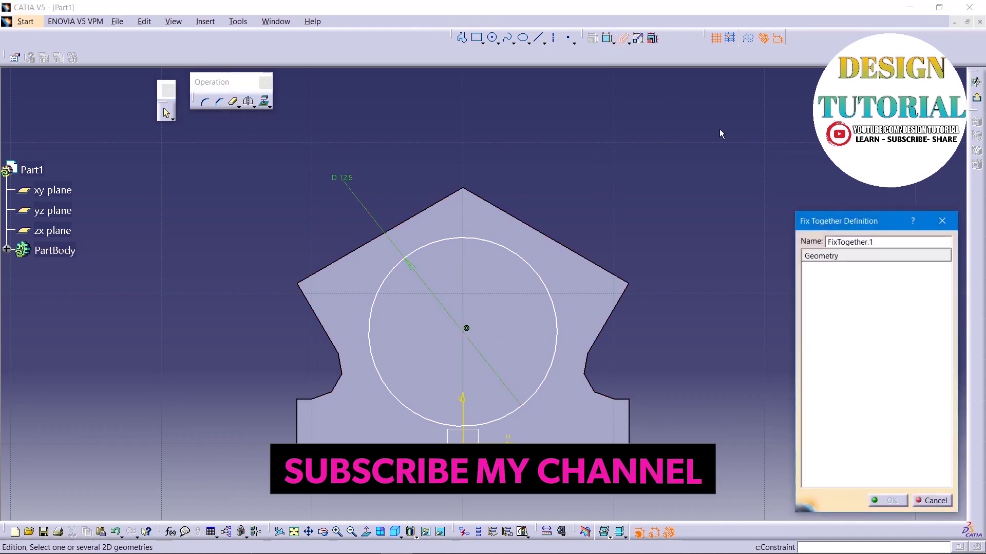
click(935, 222)
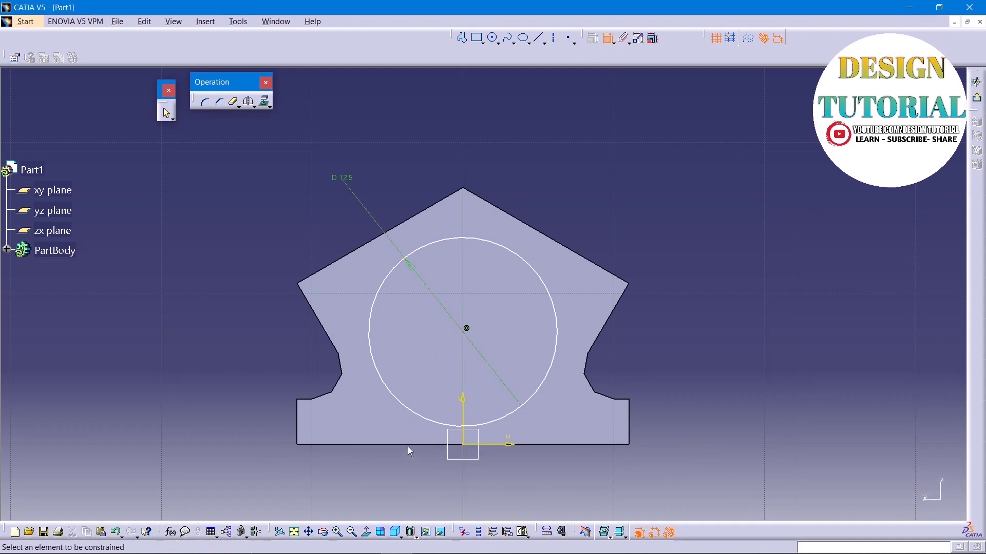
click(408, 445)
click(467, 331)
double_click(276, 363)
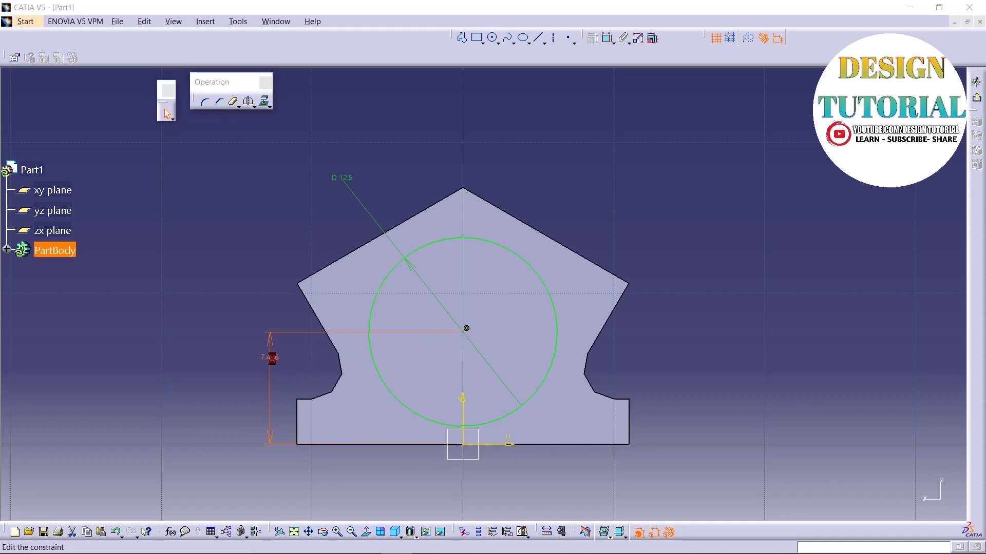
text(7.5)
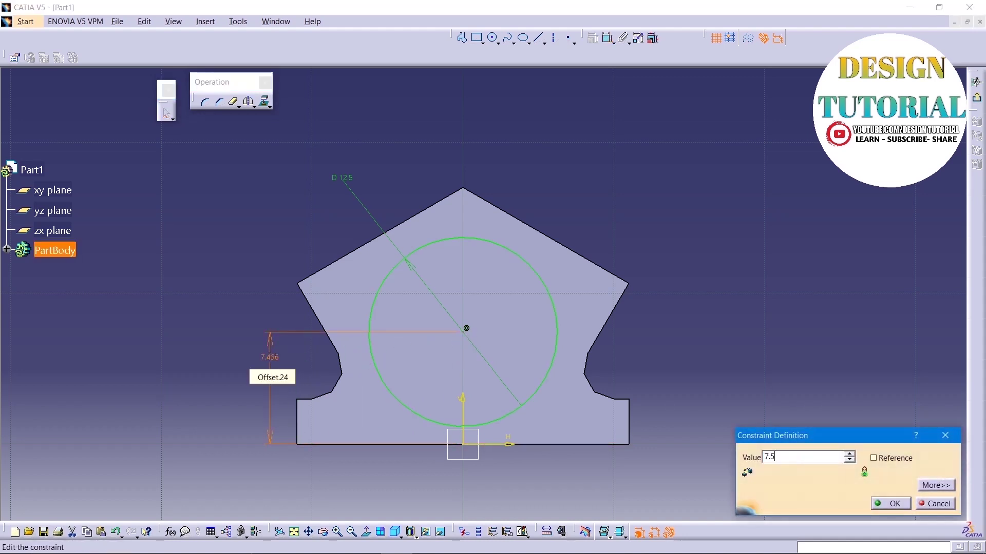
key(Return)
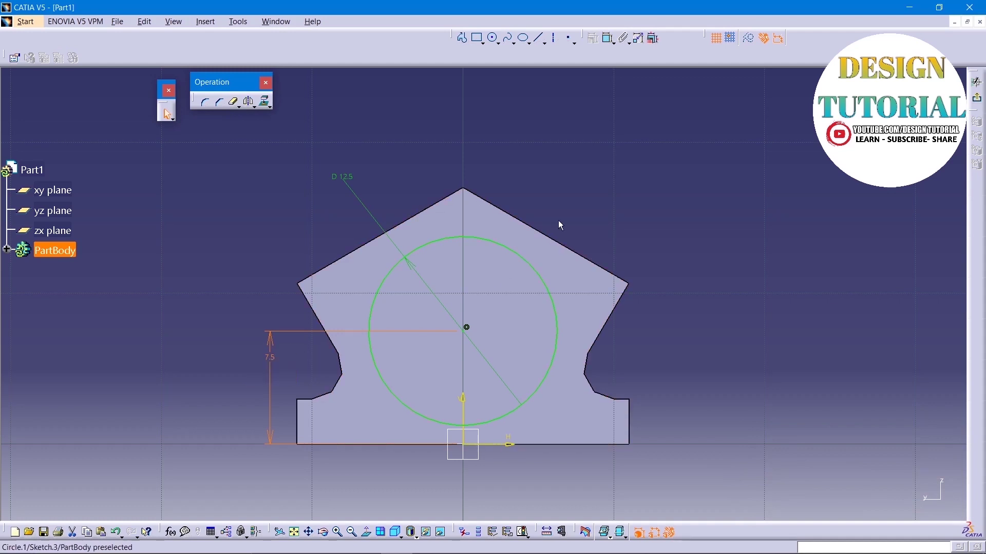
- Convert the 12.5 mm circle to construction geometry and draw a smaller concentric circle inside it as a standard element
click(542, 277)
click(607, 39)
click(493, 37)
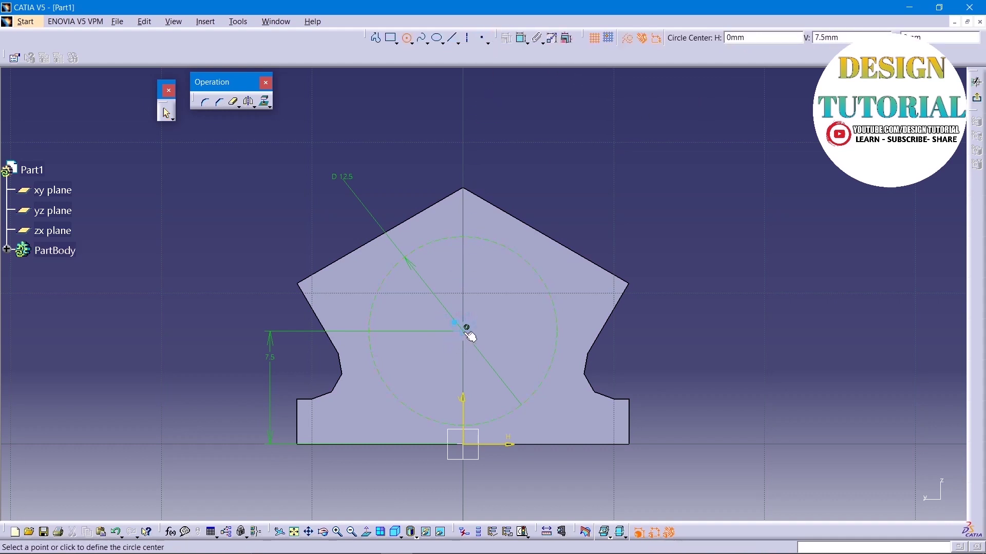
click(467, 330)
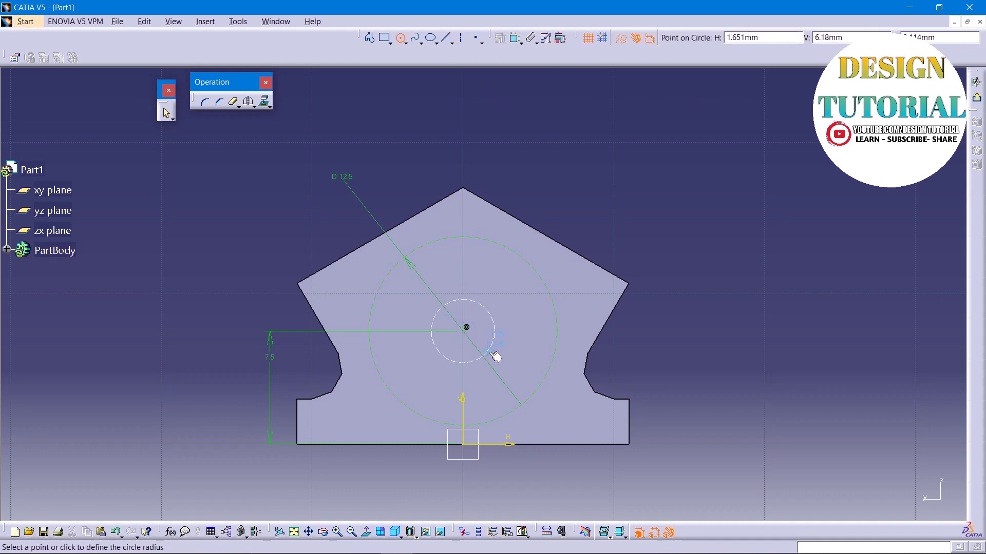
click(520, 385)
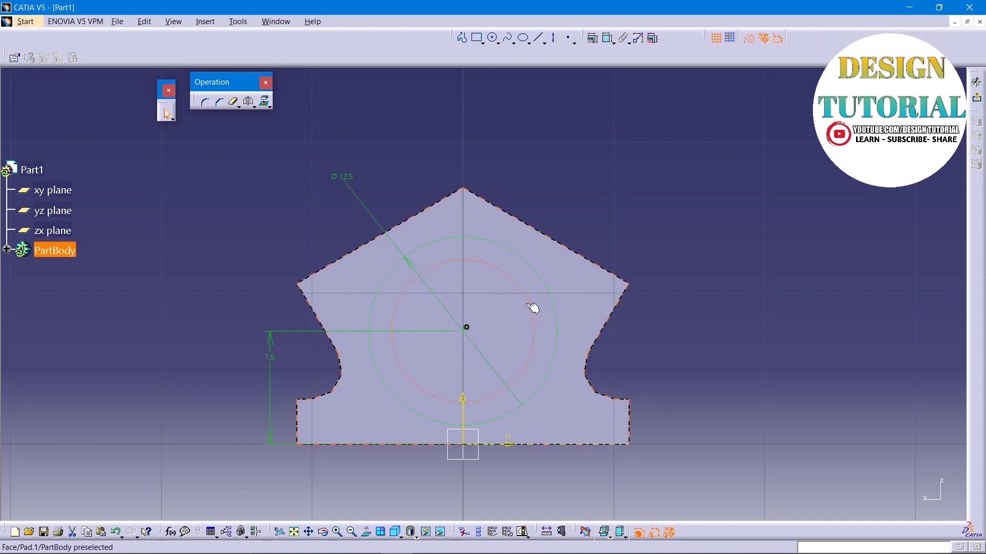
click(534, 307)
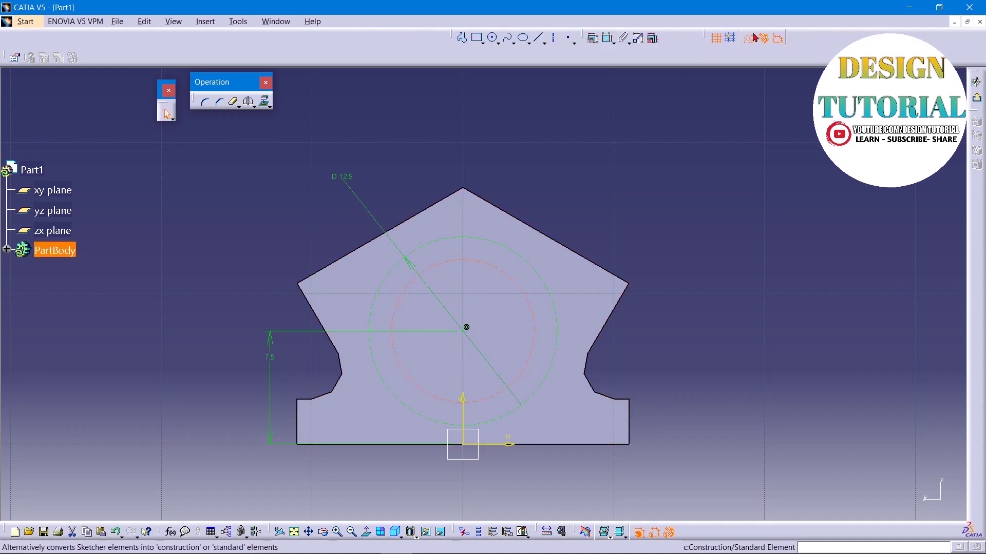
click(637, 182)
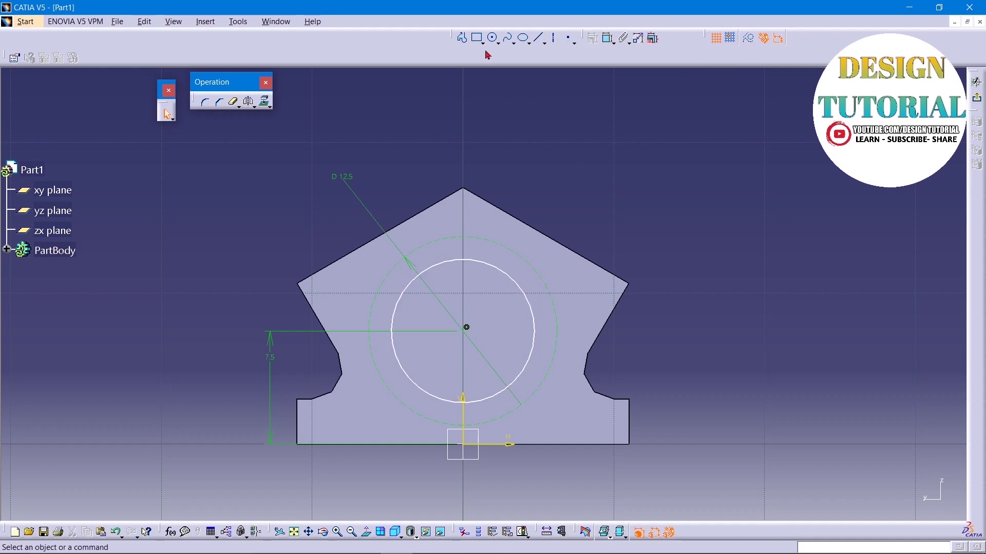
- Examine the boss and bore diameters on the enlarged Mini Crank Case drawing in Photos, then return to CATIA
click(364, 541)
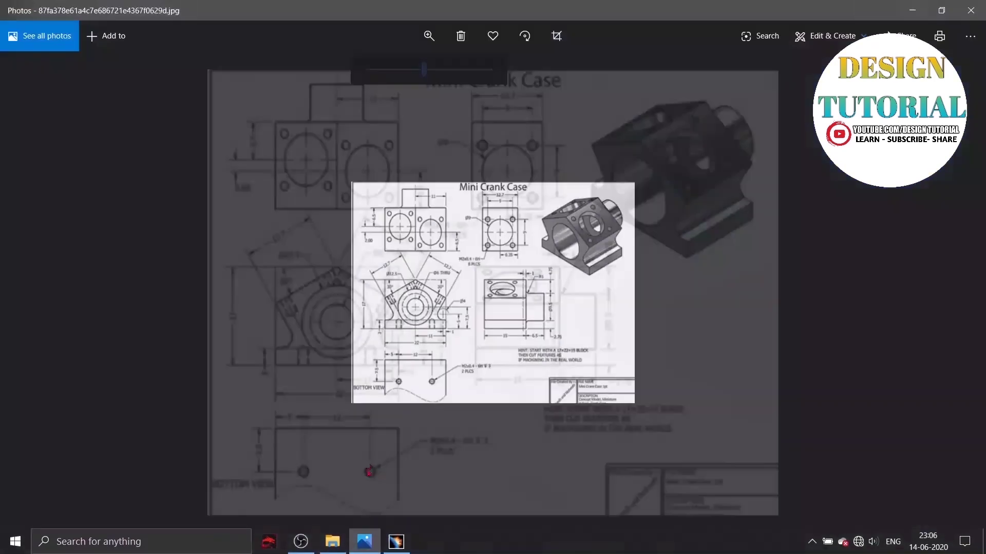
click(429, 35)
drag(370, 71, 437, 70)
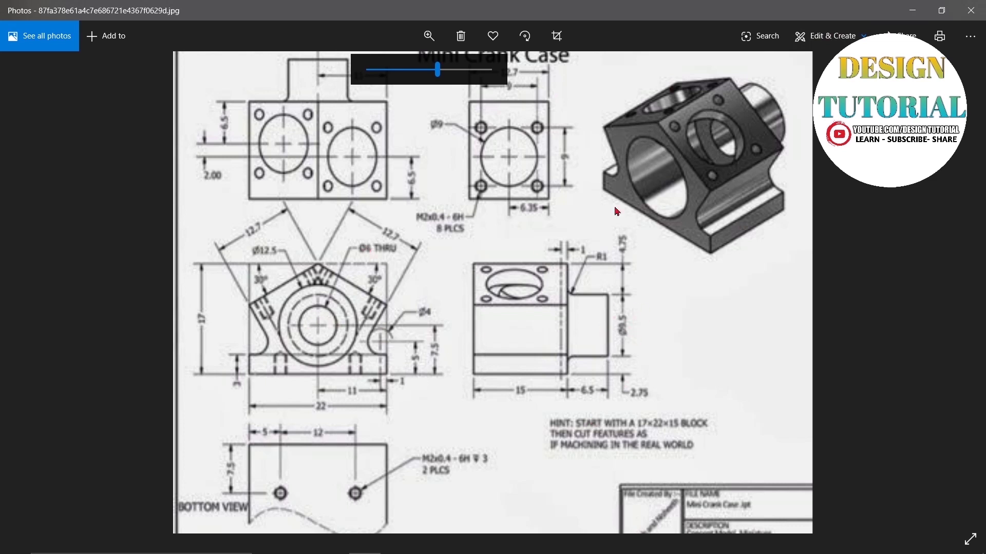
click(913, 10)
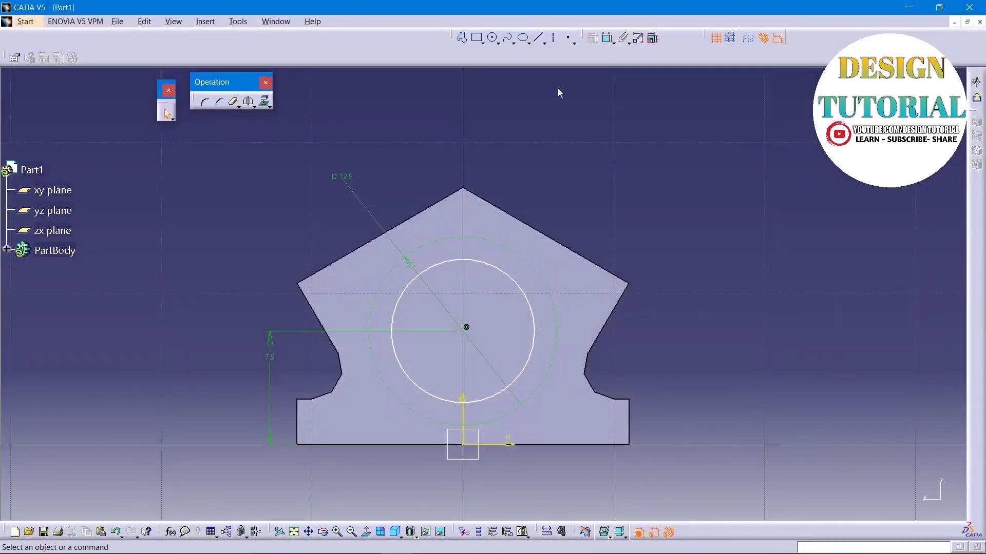
- Add a diameter dimension to the inner back-face circle, set it to 9.5 mm and exit the sketch
click(607, 37)
click(488, 267)
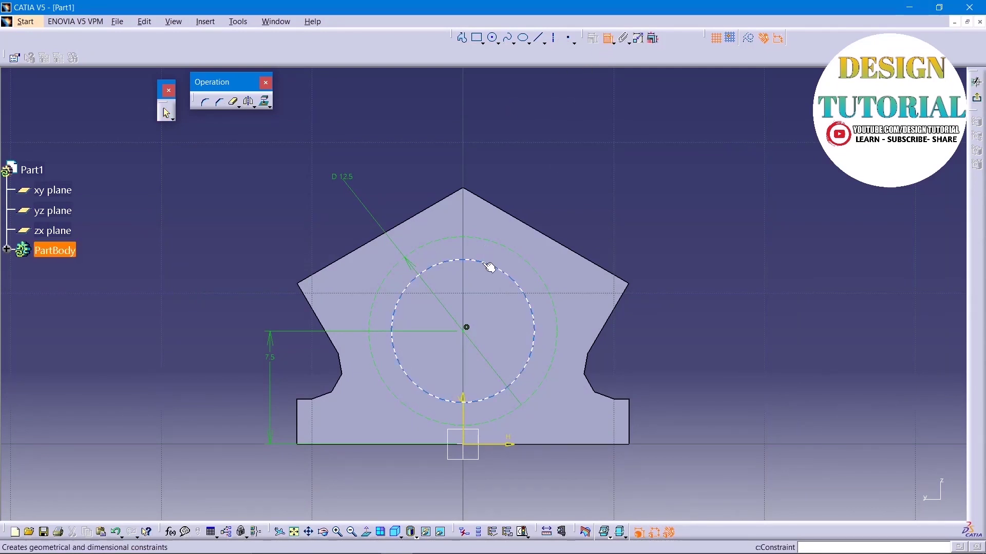
click(588, 166)
double_click(590, 167)
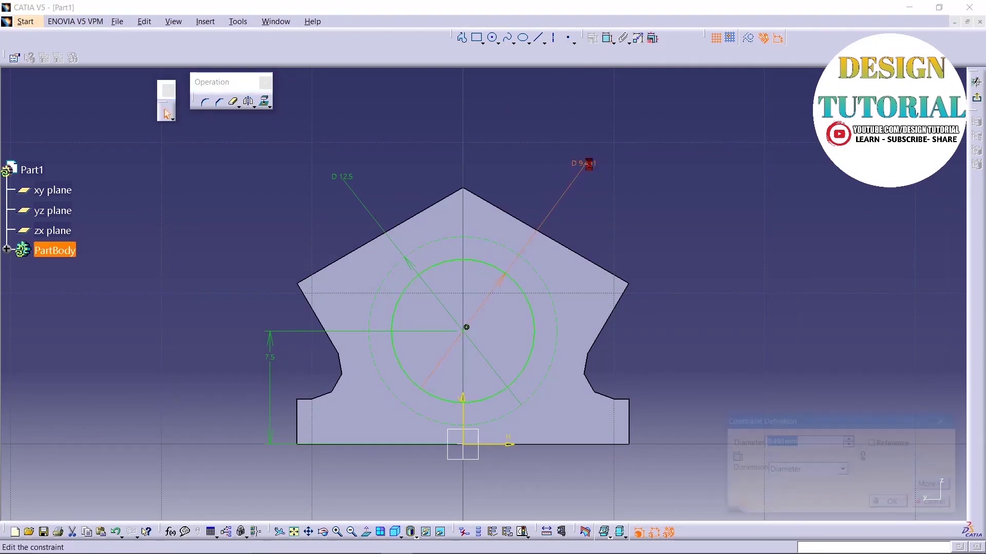
text(9.5)
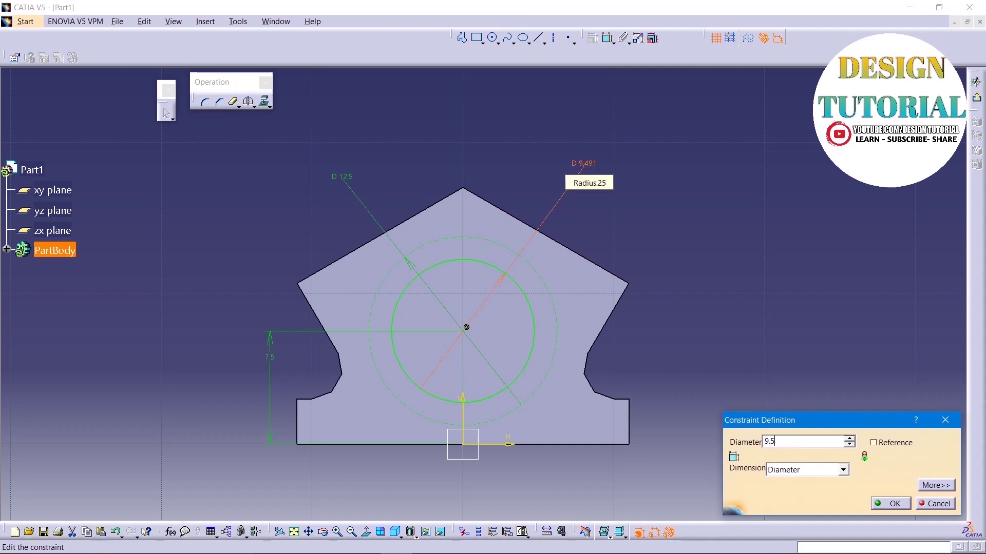
key(Return)
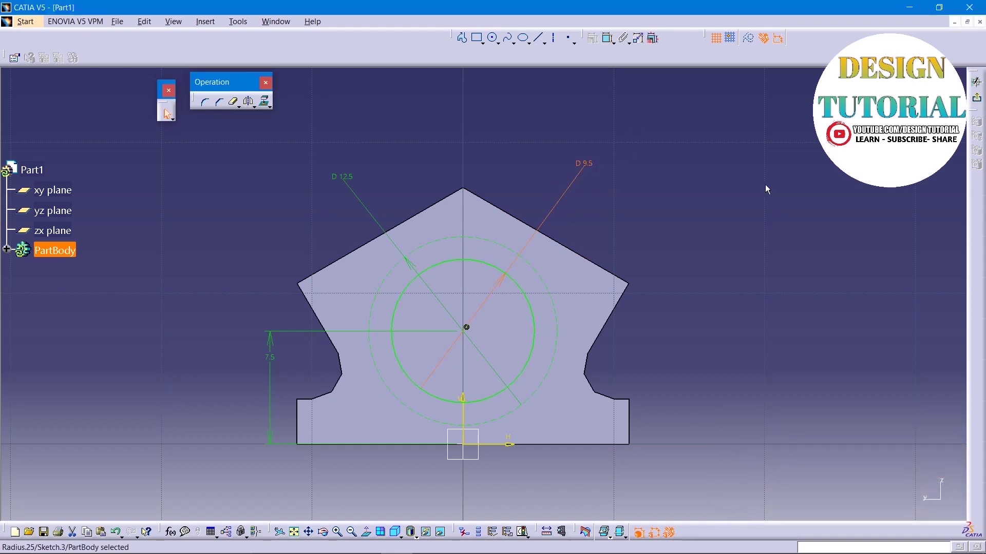
click(977, 98)
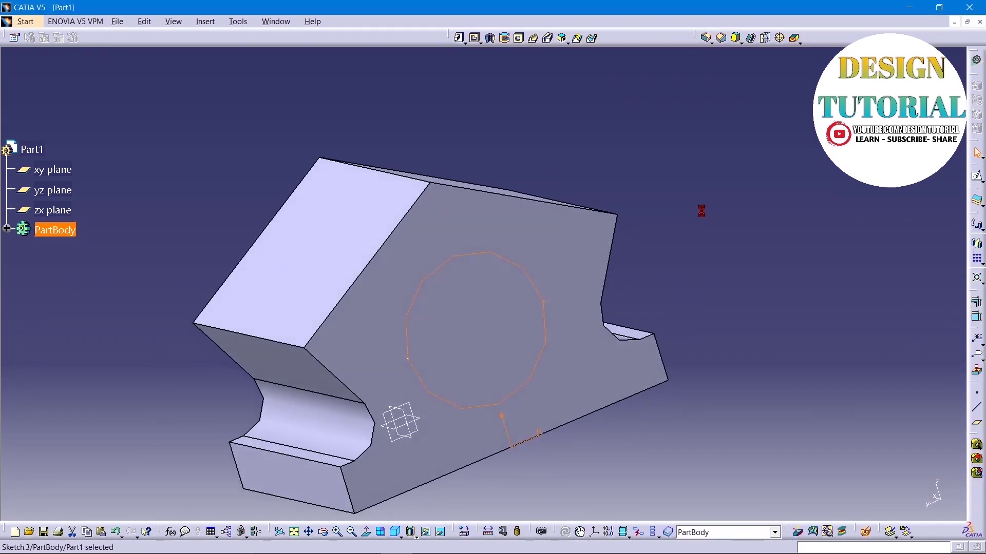
click(459, 38)
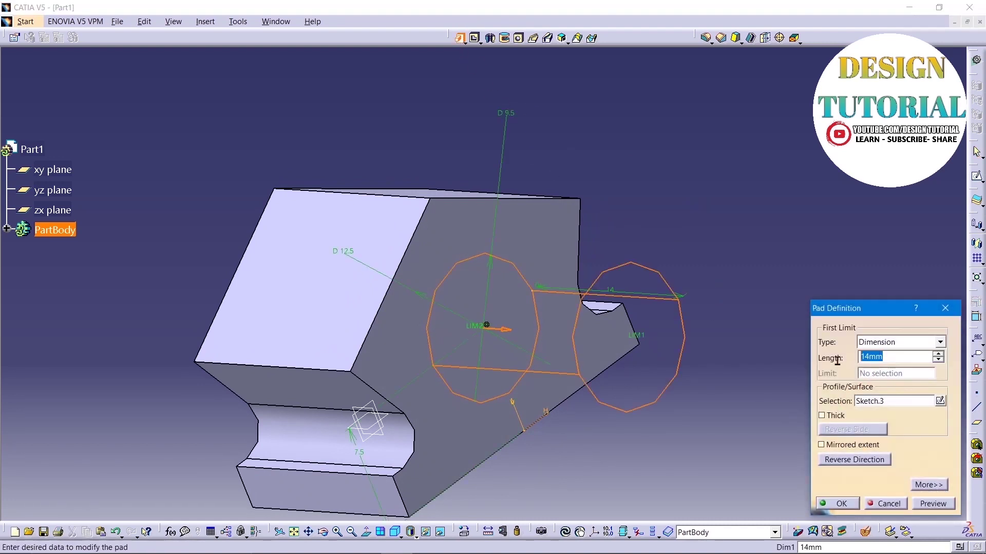
text(6.)
click(890, 504)
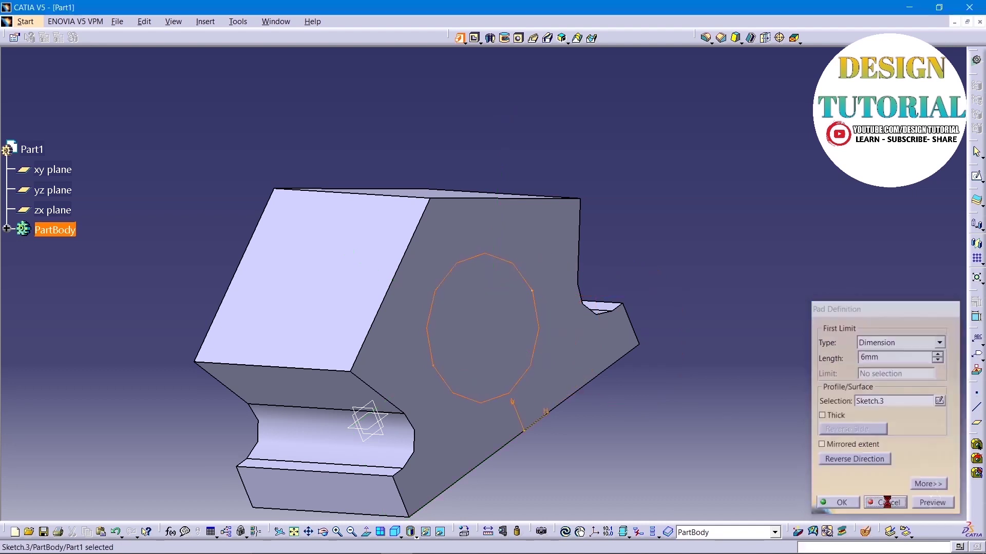
- Reopen the back-face circle sketch, examine the rear boss dimensions on the enlarged Mini Crank Case drawing in Photos, and return to CATIA
click(6, 229)
double_click(68, 350)
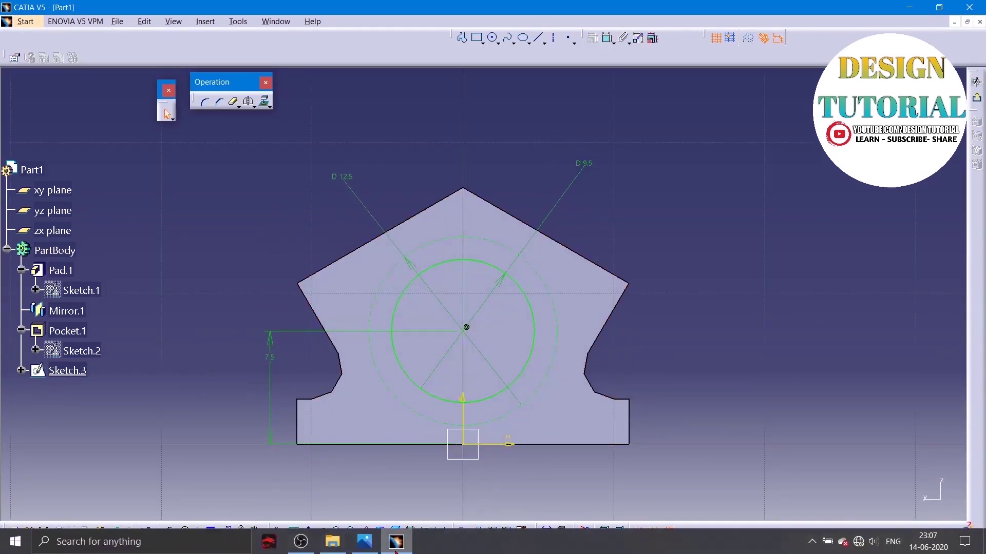
click(374, 546)
click(429, 36)
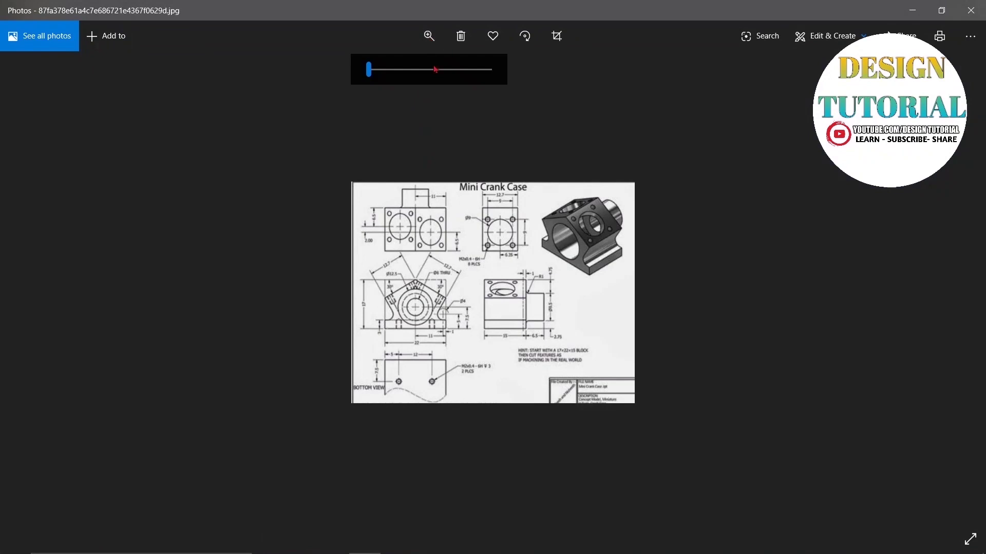
drag(370, 71, 442, 70)
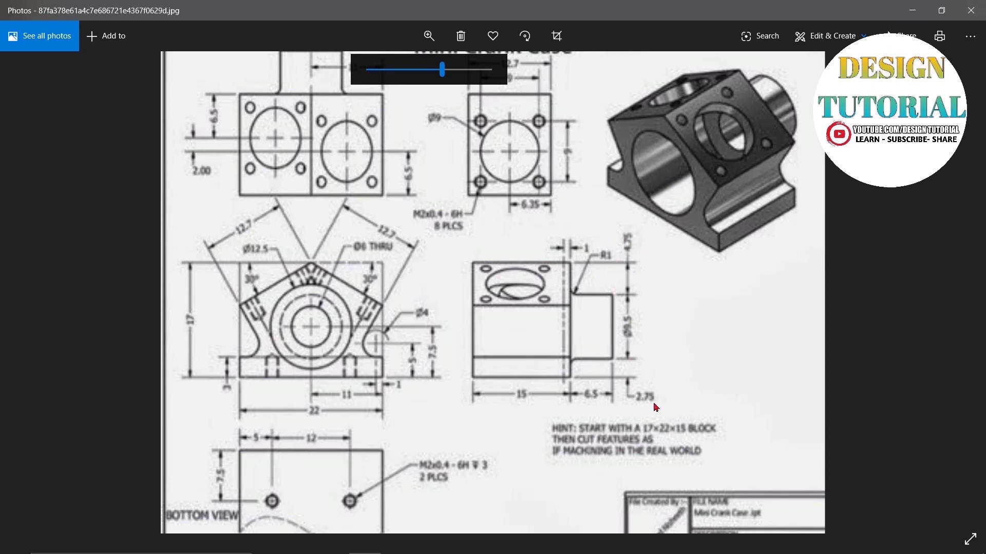
click(912, 11)
- Try to constrain the vertical distance between the body's bottom edge and the 9.5 mm circle, removing the added dimension
click(608, 38)
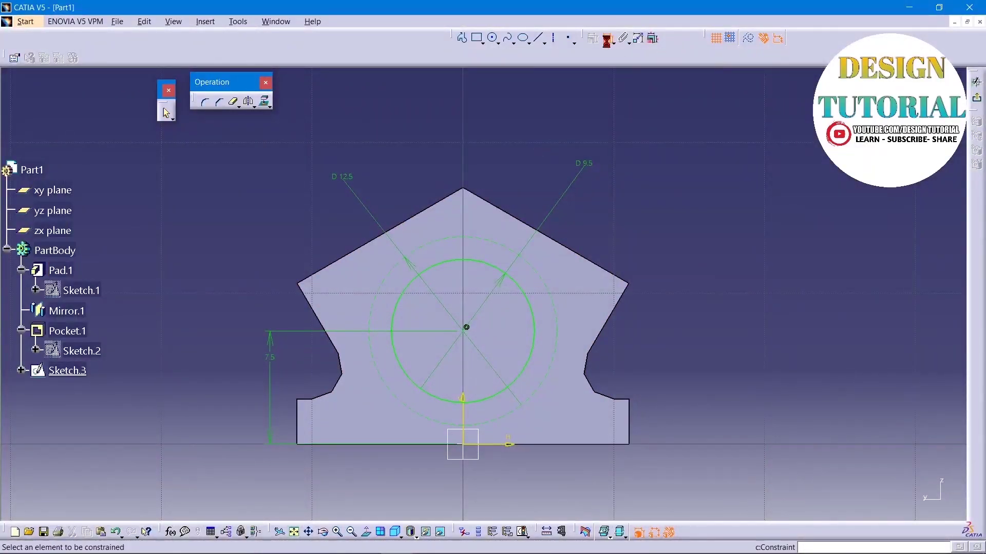
click(529, 445)
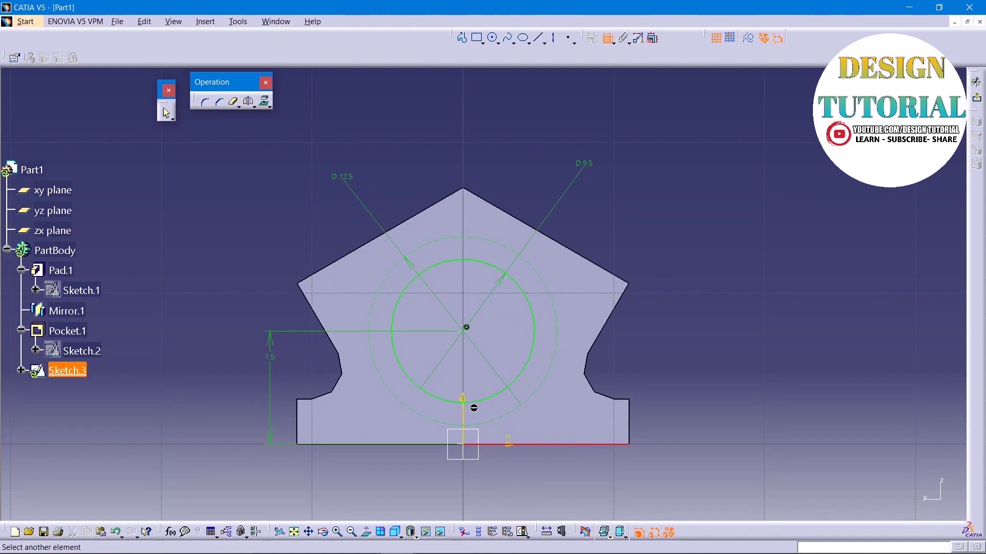
click(473, 403)
click(665, 430)
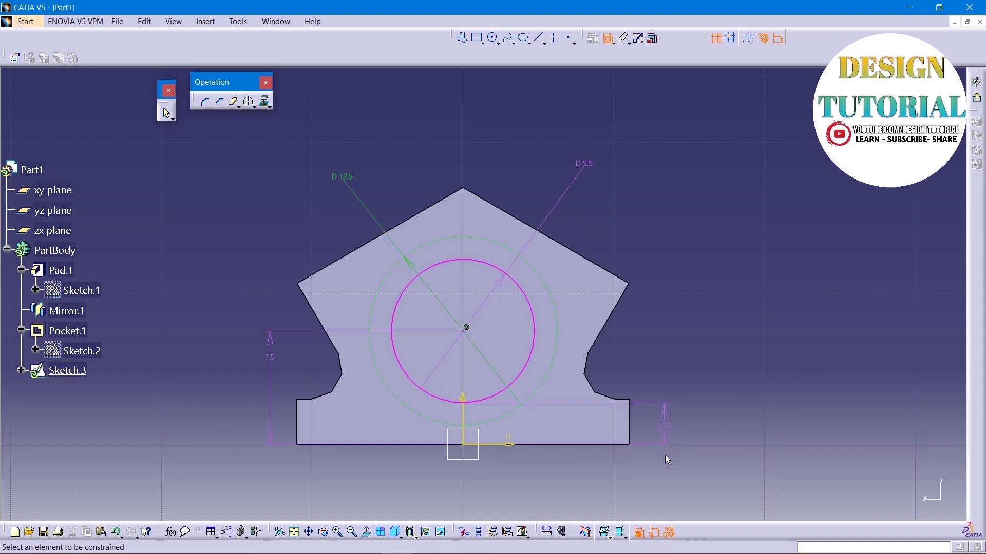
right_click(664, 425)
click(705, 418)
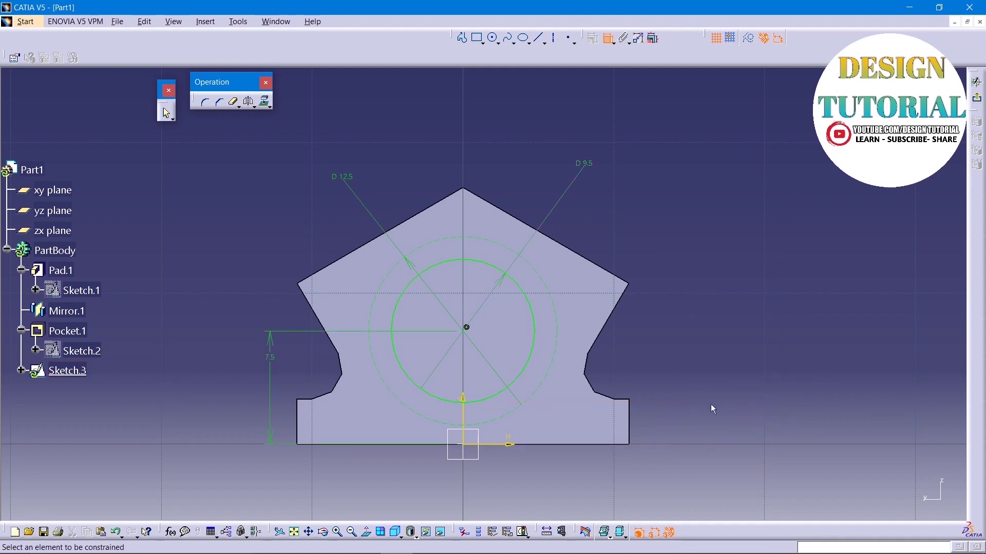
- Exit the sketch and pad the 9.5 mm circle outward from the back face by 6.5 mm
click(778, 38)
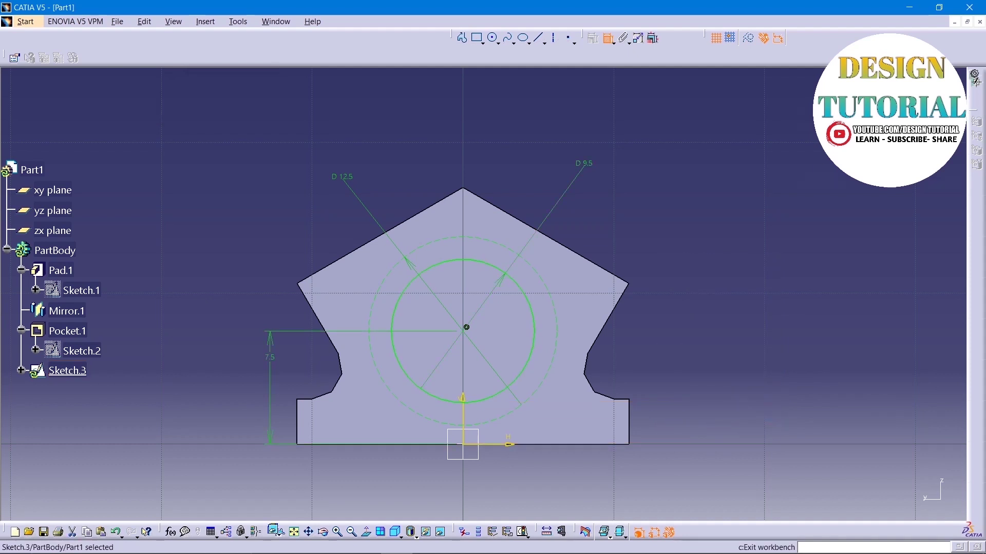
click(458, 38)
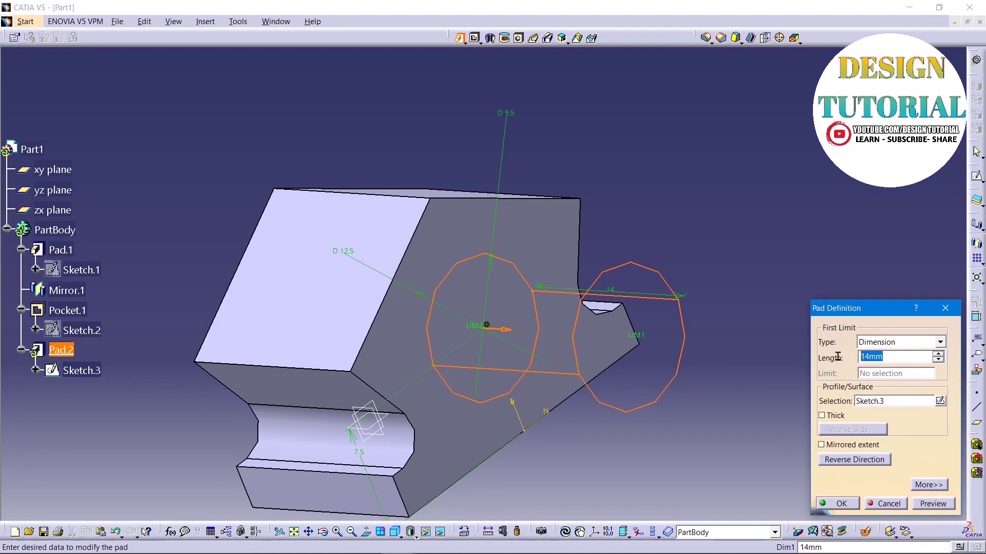
text(6.5)
click(933, 504)
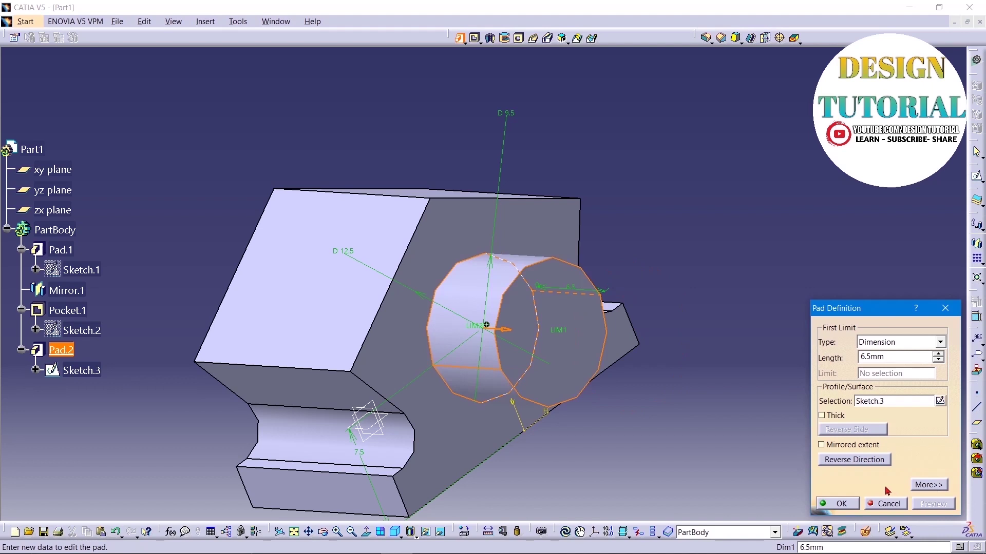
click(843, 504)
- Start a sketch on the boss's end face and project the boss's circular edge into it
click(580, 332)
click(980, 181)
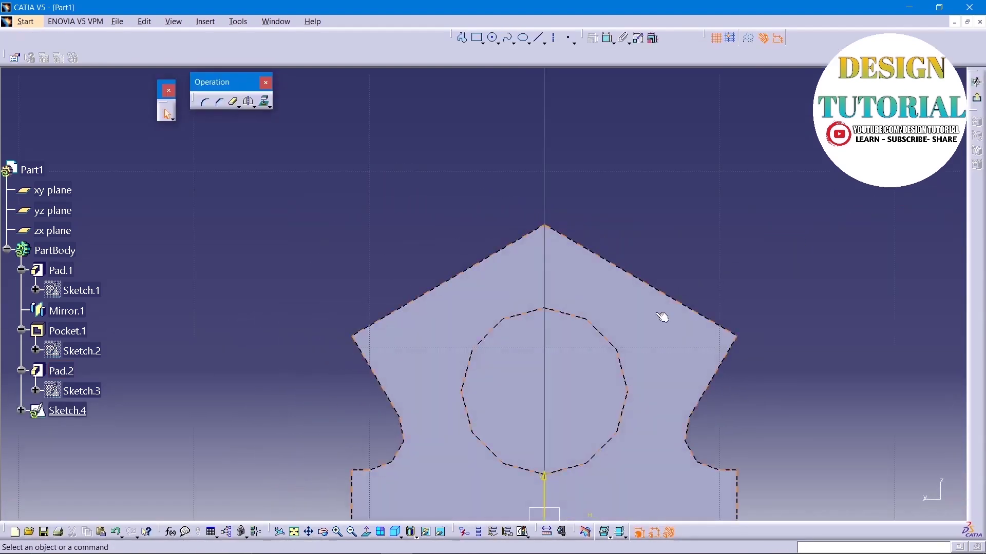
click(565, 319)
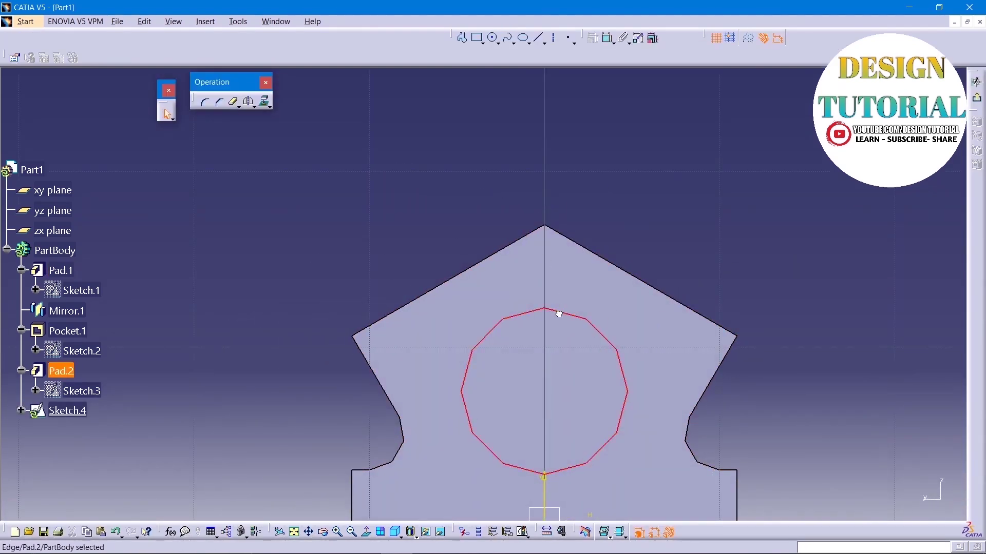
click(262, 104)
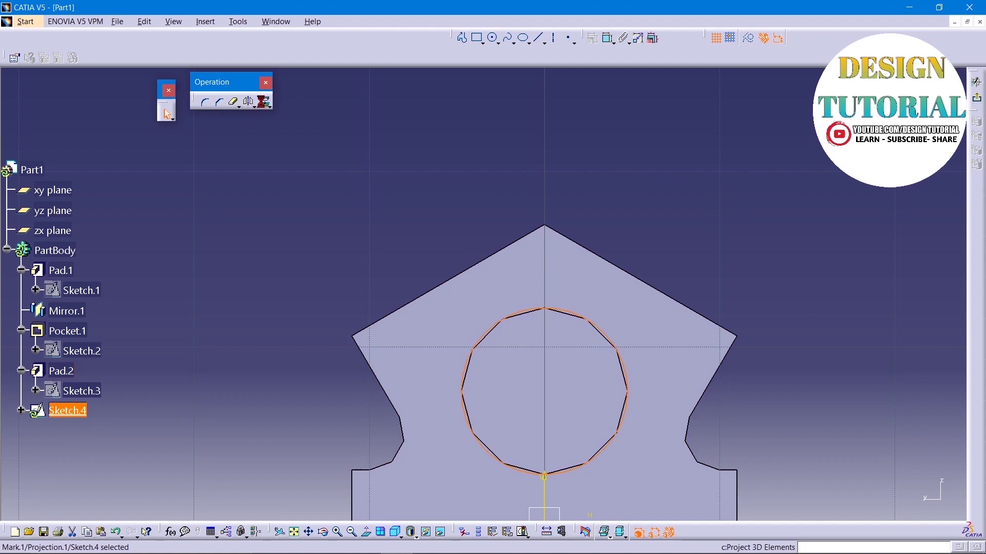
click(435, 168)
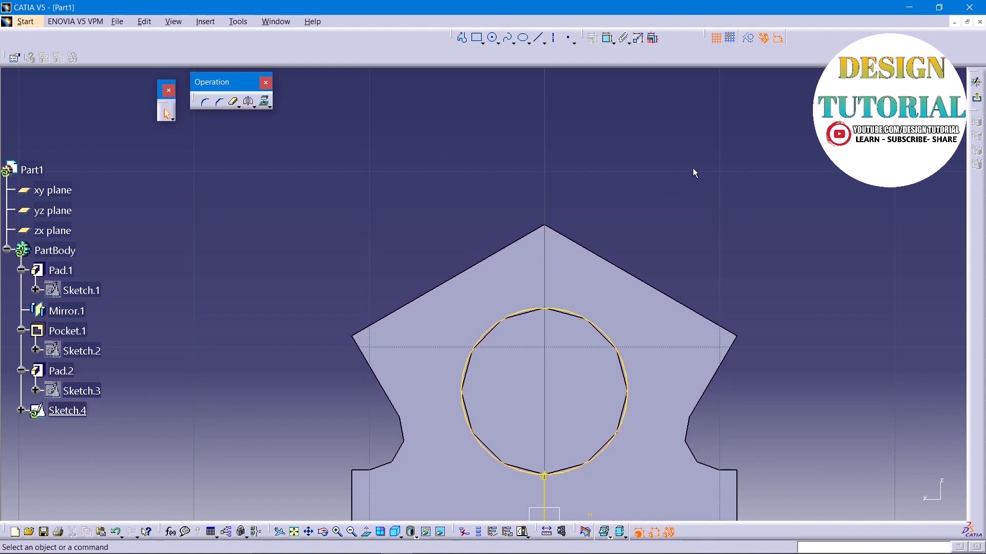
- Draw a circle concentric with the projected boss edge and constrain its diameter to 6 mm
mouse_move(706, 165)
ctrl+middle_down()
mouse_move(708, 205)
mouse_move(673, 222)
ctrl+middle_up()
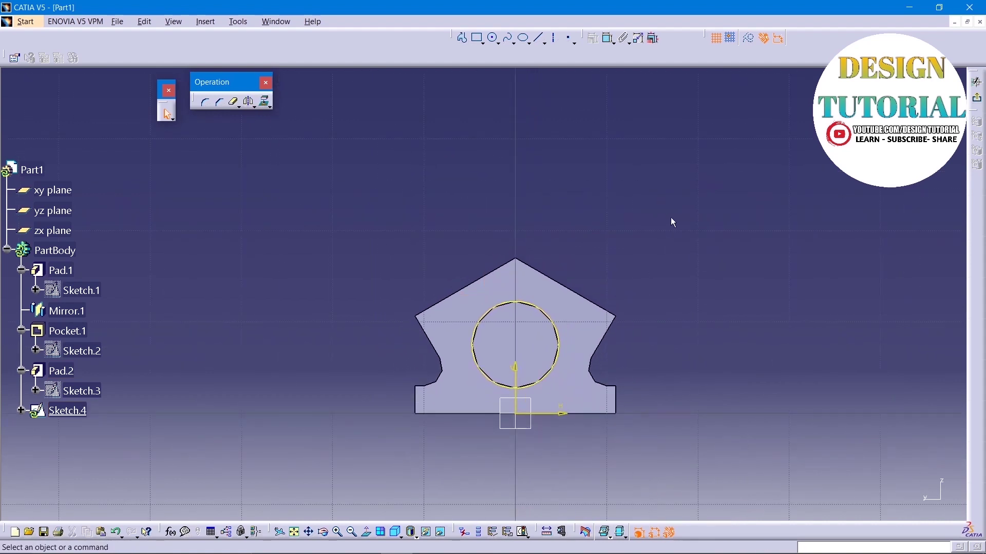
click(493, 39)
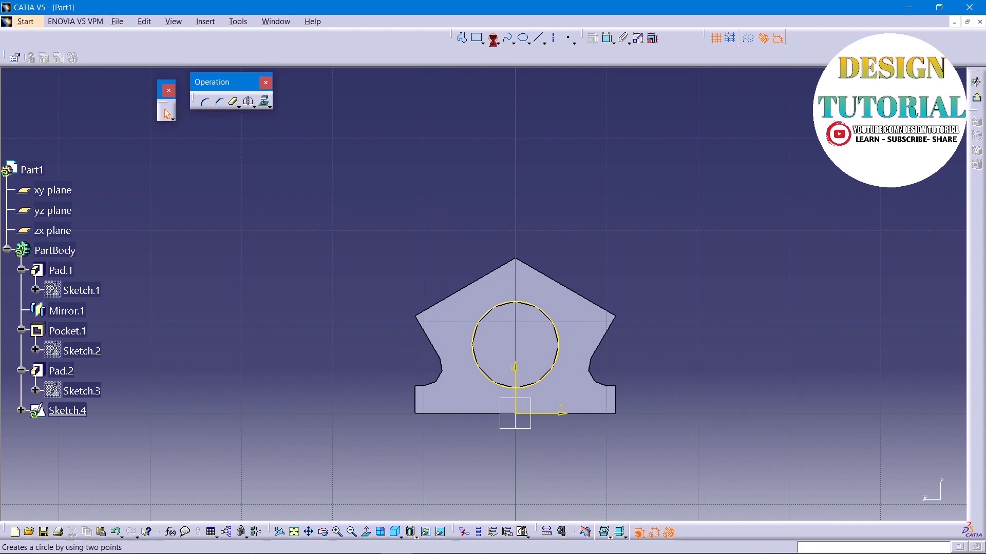
click(520, 347)
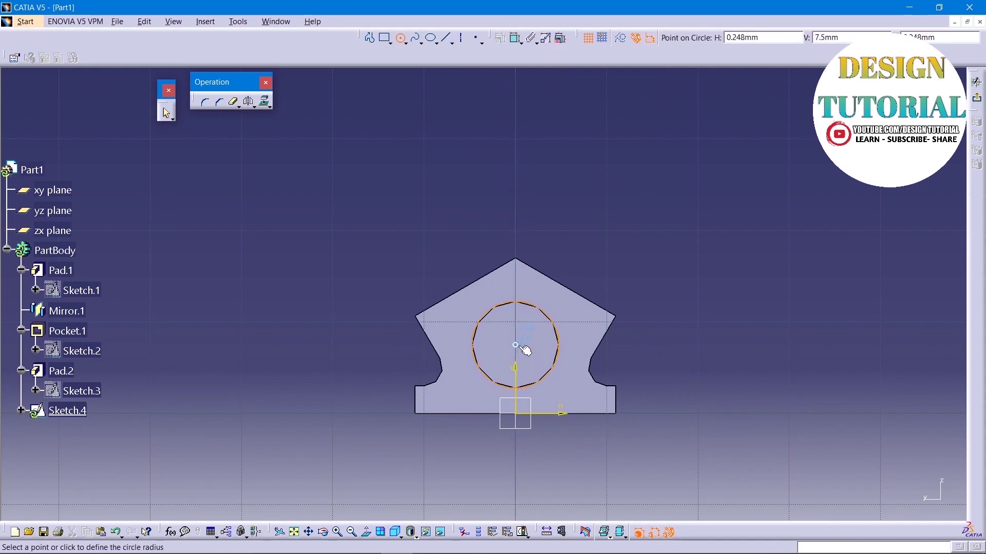
click(542, 361)
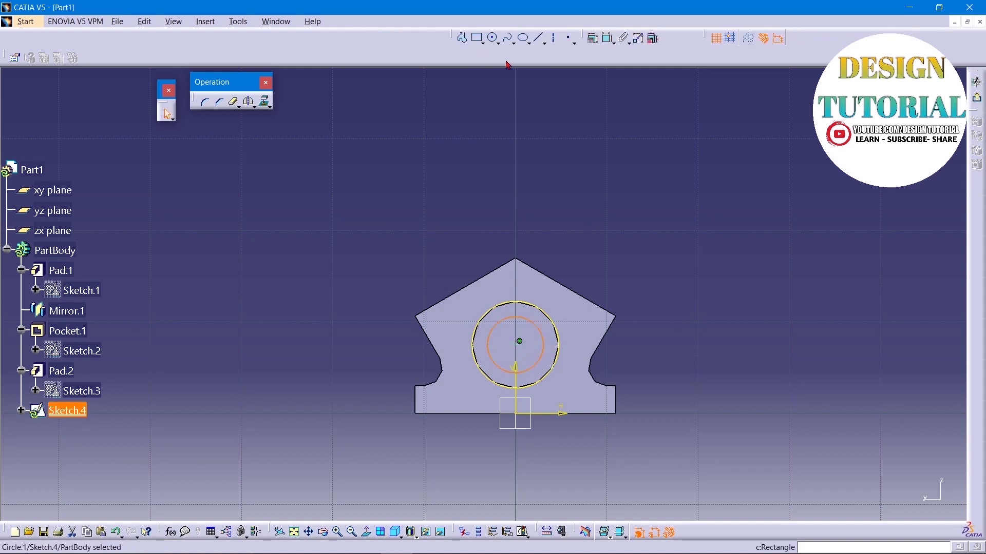
click(593, 38)
click(534, 363)
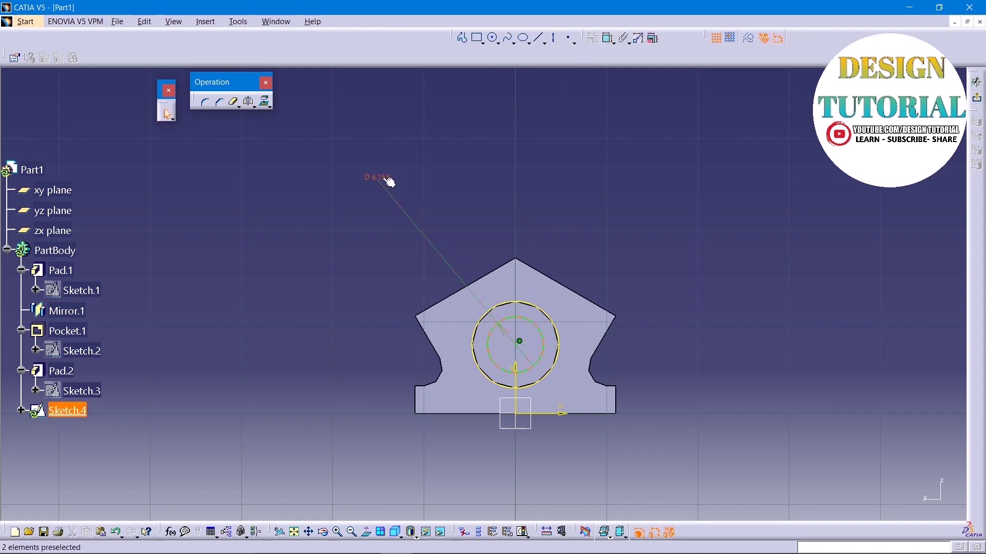
double_click(383, 178)
text(6)
key(Return)
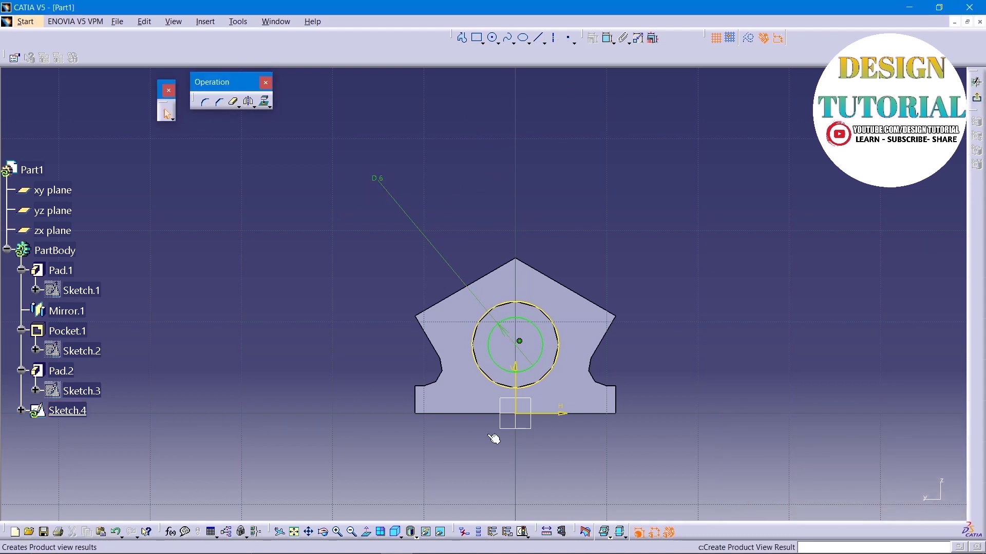
- Check the boss's through-hole callout on the enlarged Mini Crank Case drawing in Photos, then return to CATIA
mouse_move(424, 552)
click(375, 545)
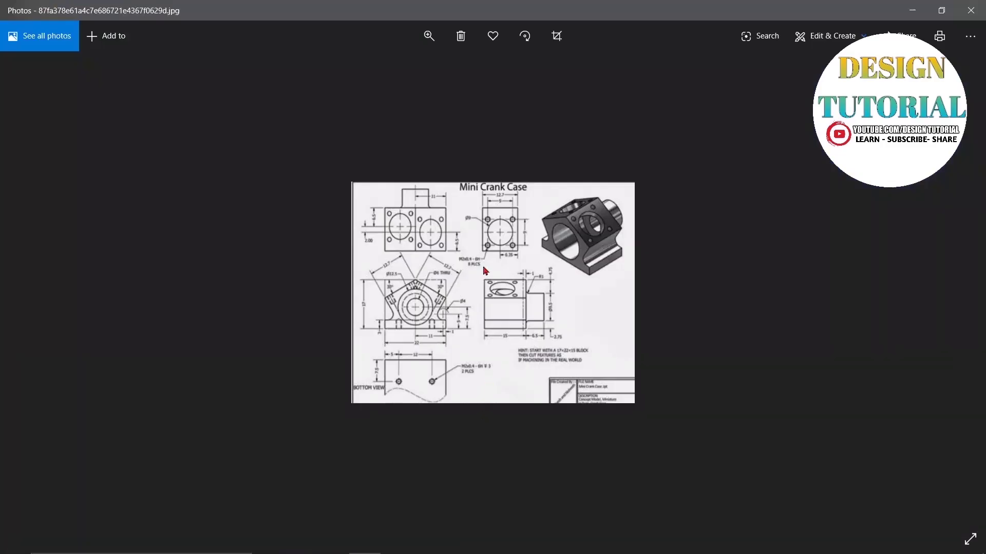
click(429, 36)
drag(382, 80, 413, 77)
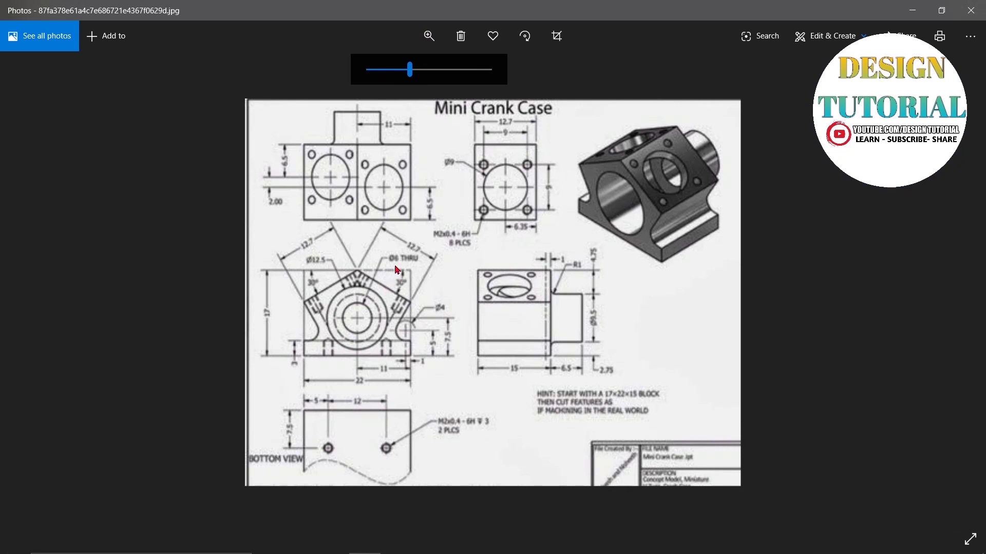
click(913, 10)
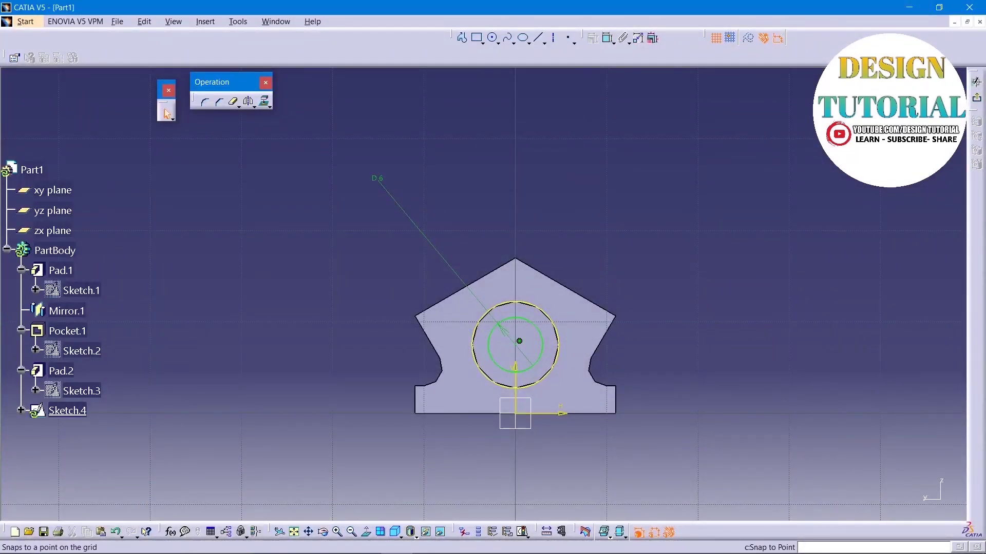
click(974, 79)
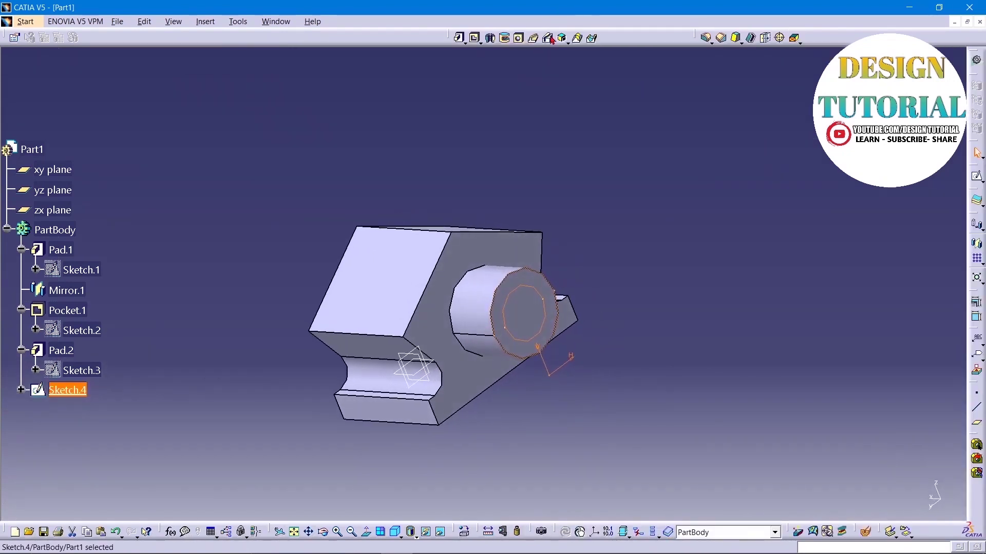
click(476, 39)
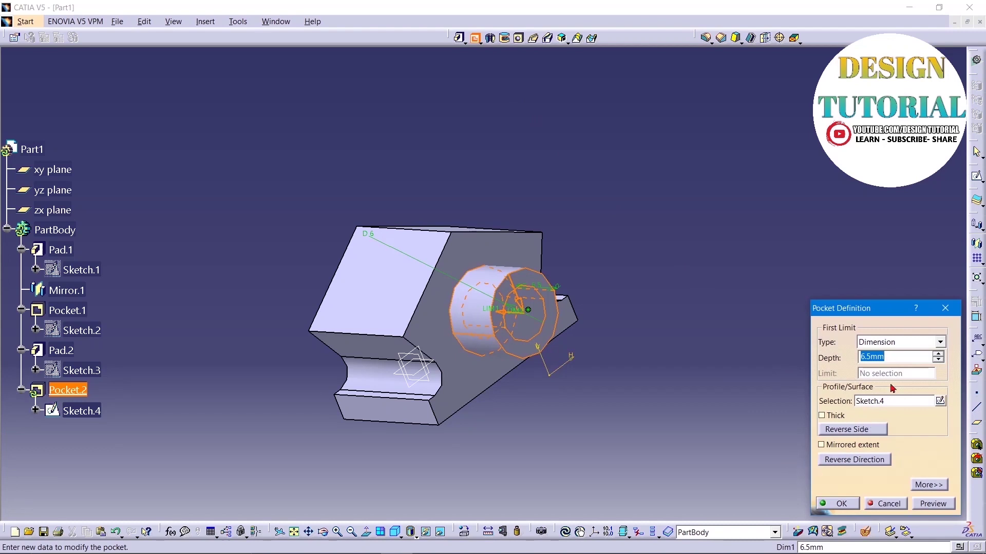
click(939, 354)
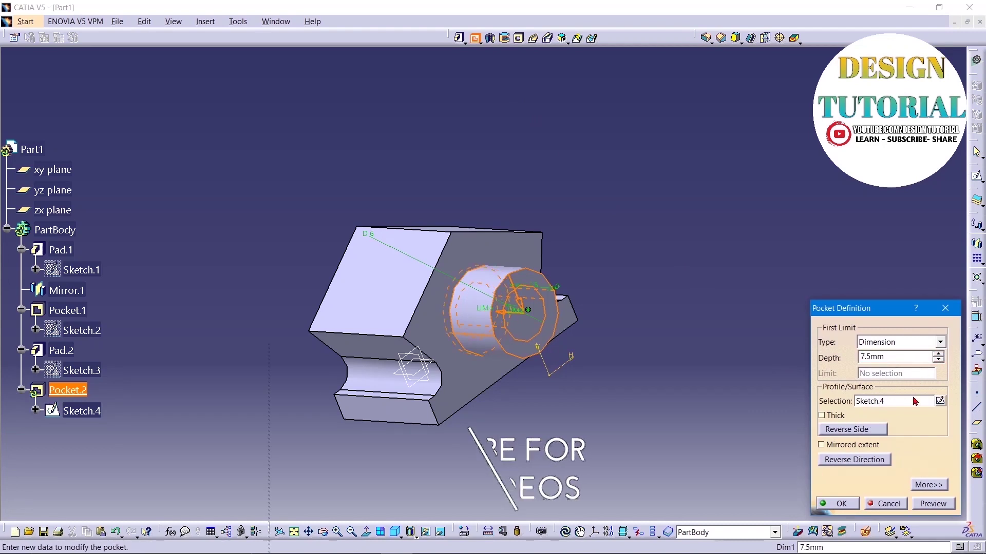
double_click(891, 356)
text(8)
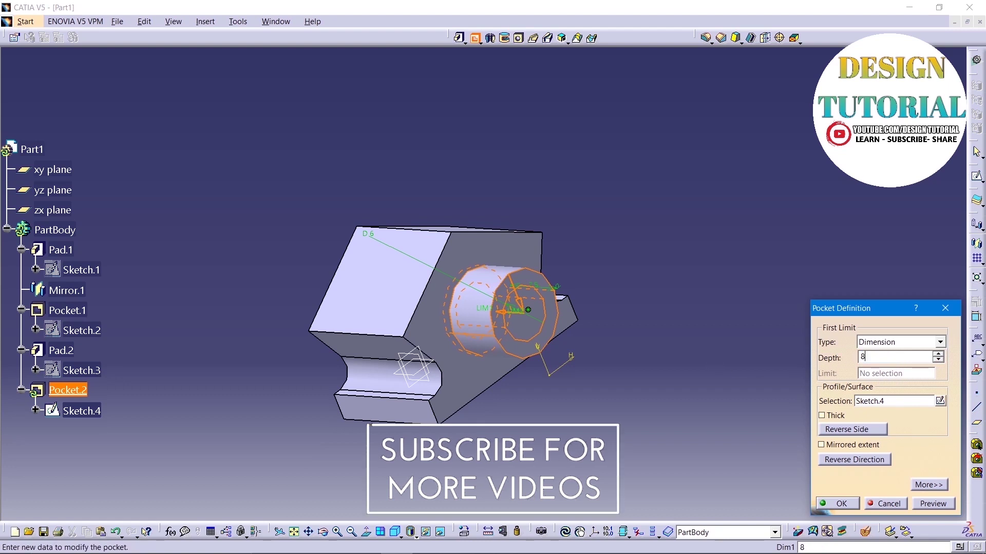
click(924, 504)
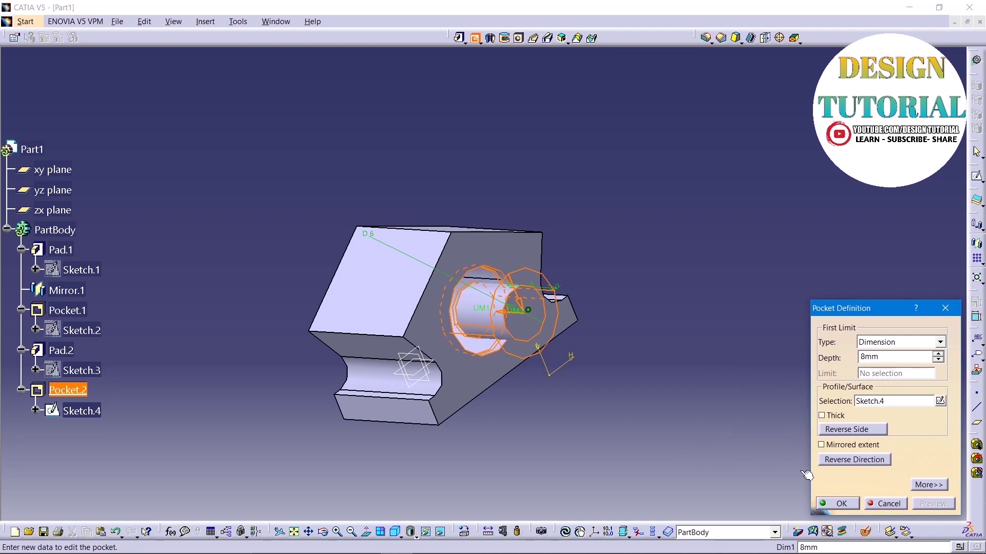
click(887, 505)
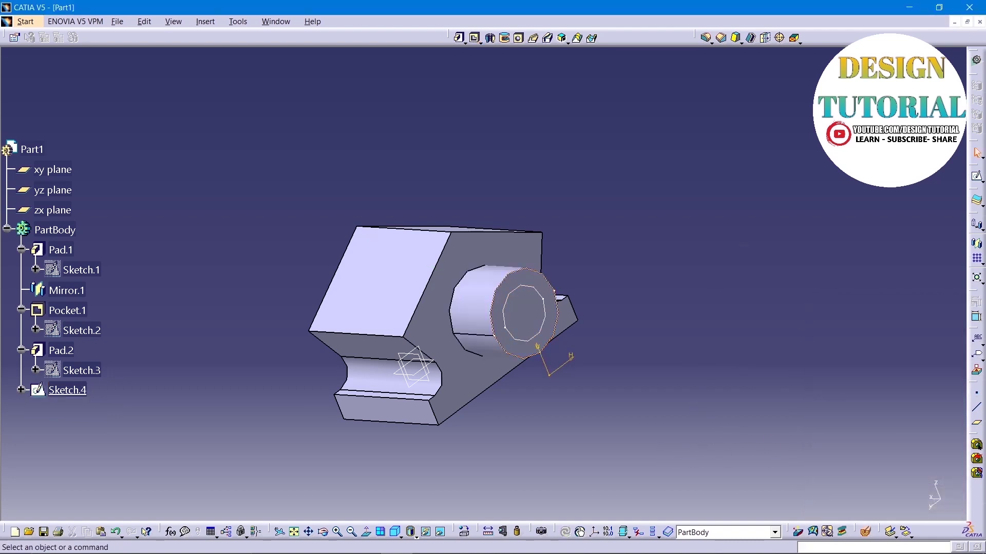
- Reopen the sketch on the boss's end face and delete the projected boss edge, leaving only the 6 mm circle
double_click(67, 390)
click(548, 318)
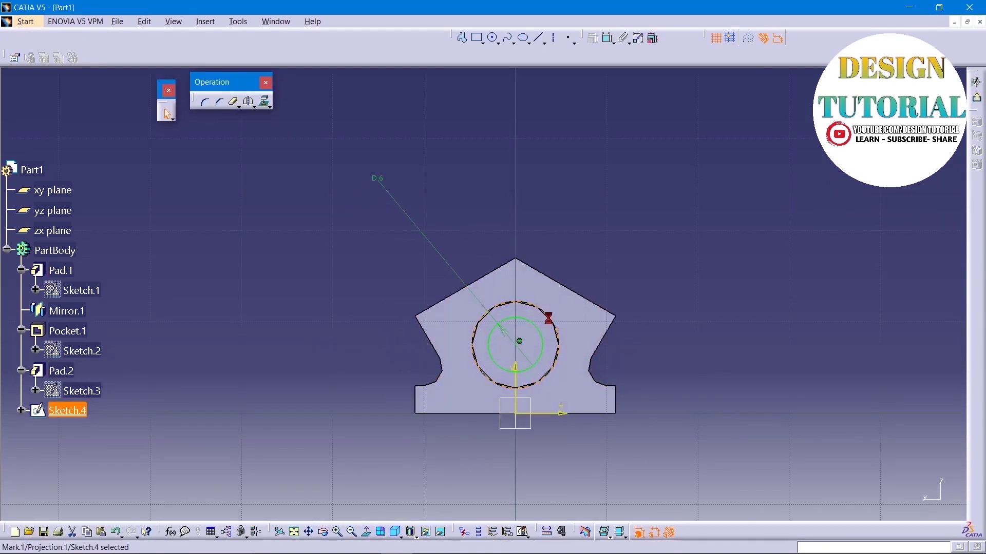
click(746, 40)
click(688, 195)
click(542, 311)
right_click(539, 310)
click(570, 450)
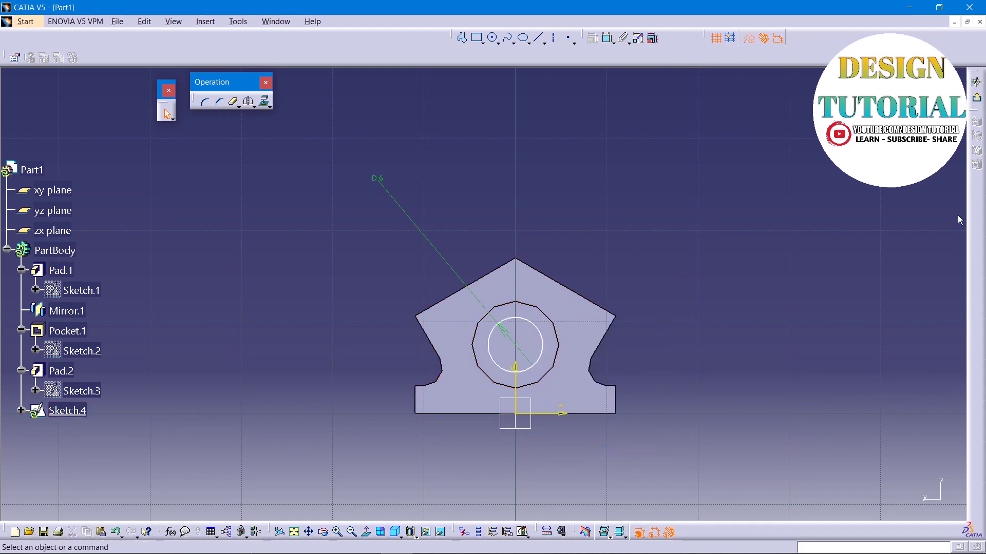
- Exit the sketch and pocket the 6 mm circle 11.5 mm deep into the boss
click(977, 97)
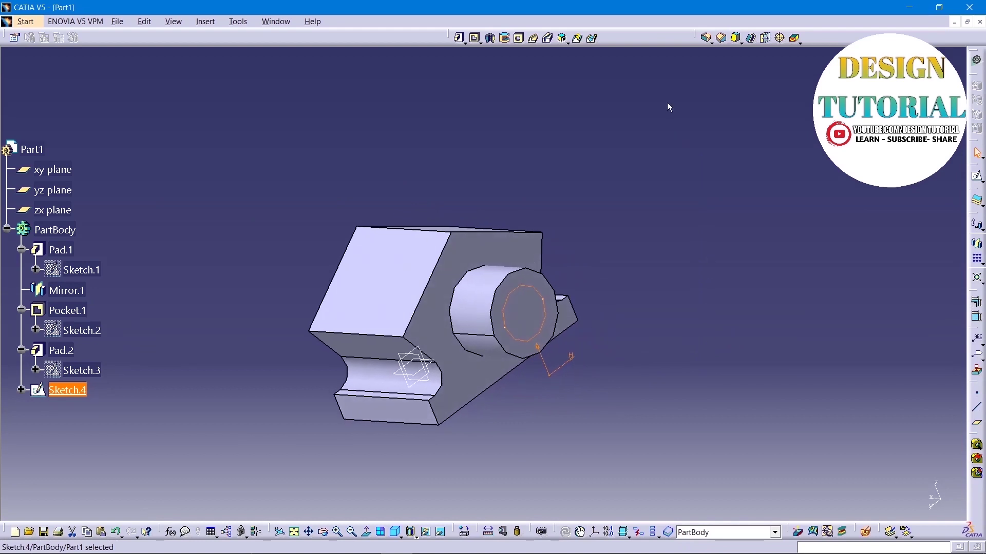
click(474, 37)
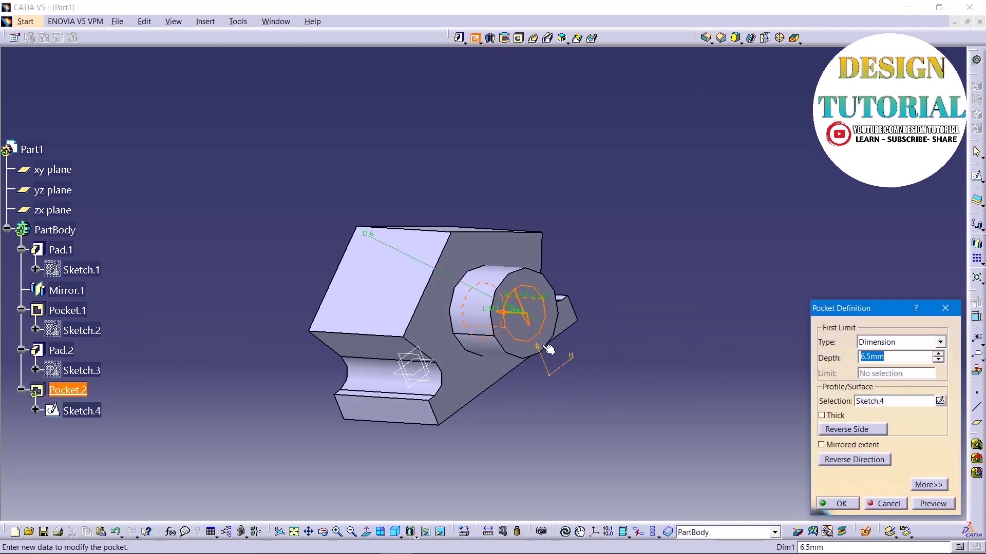
click(498, 318)
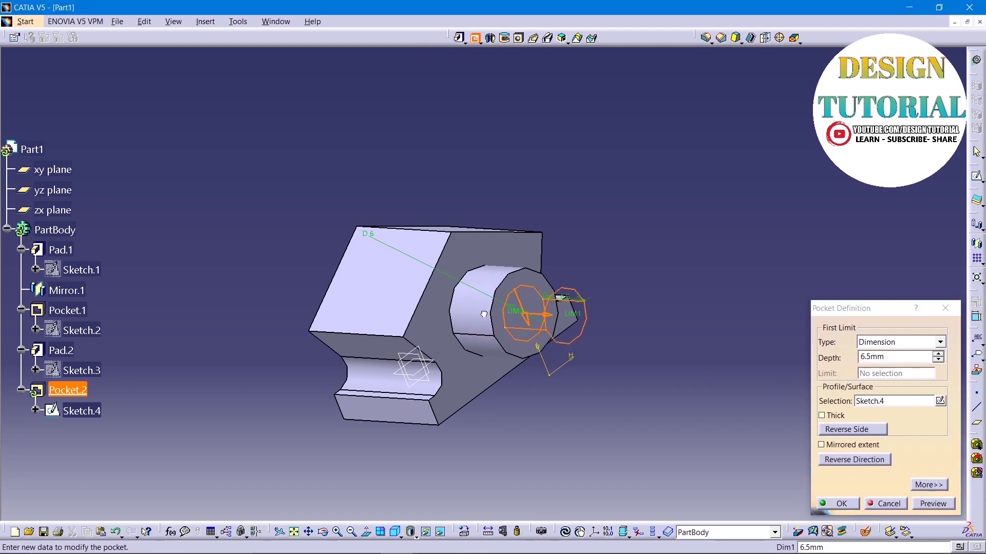
click(545, 317)
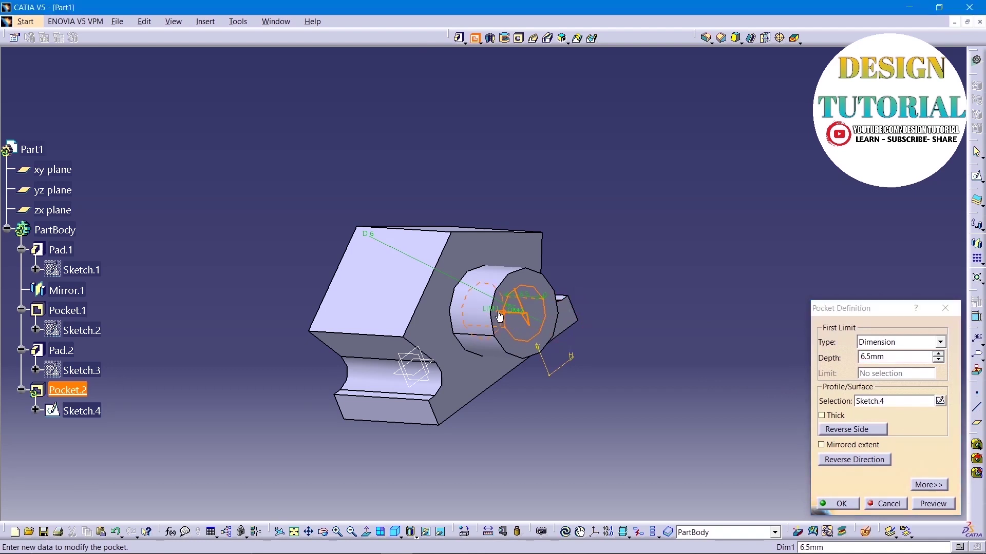
click(937, 356)
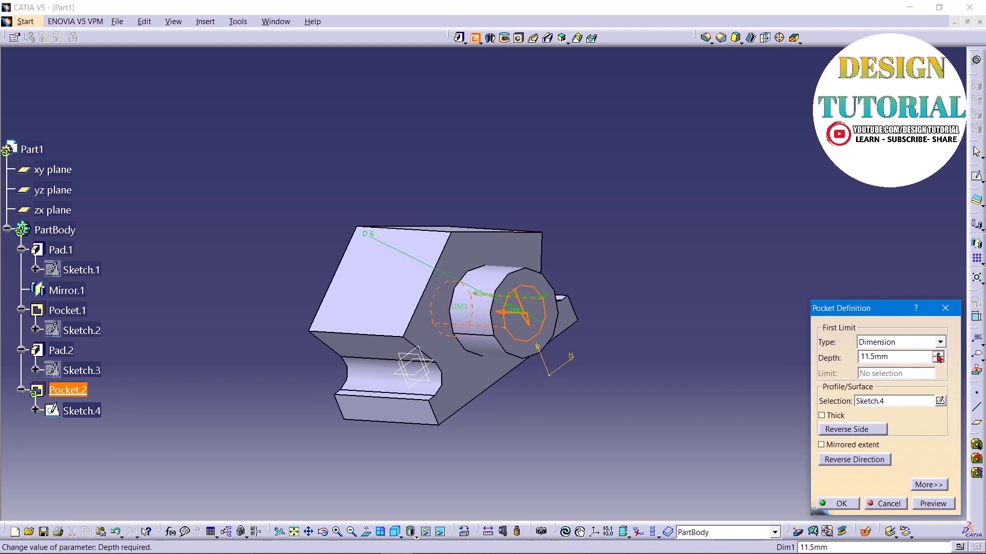
click(839, 505)
- Apply a 1 mm edge fillet to the edge where the boss meets the back face
middle_drag(697, 305, 649, 326)
middle_drag(632, 260, 636, 334)
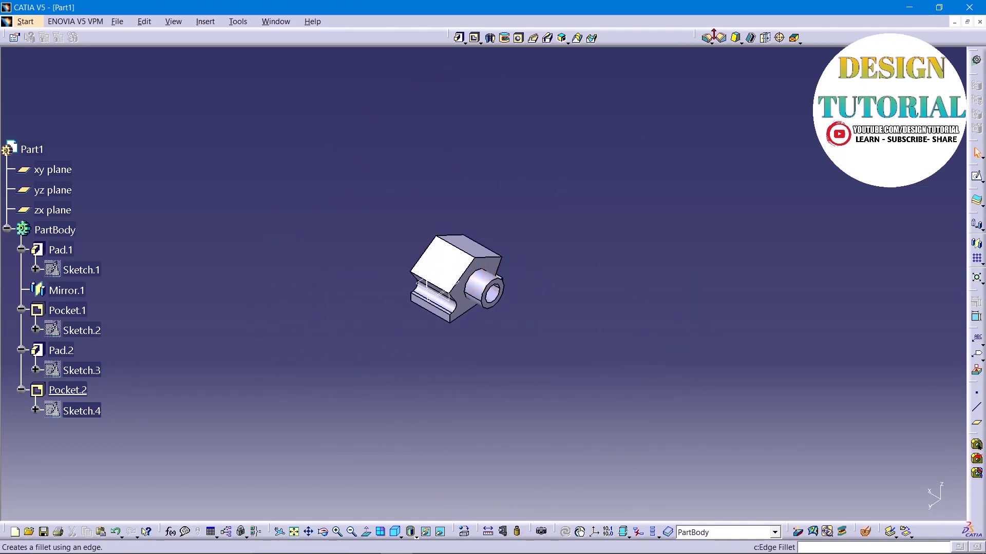
click(706, 39)
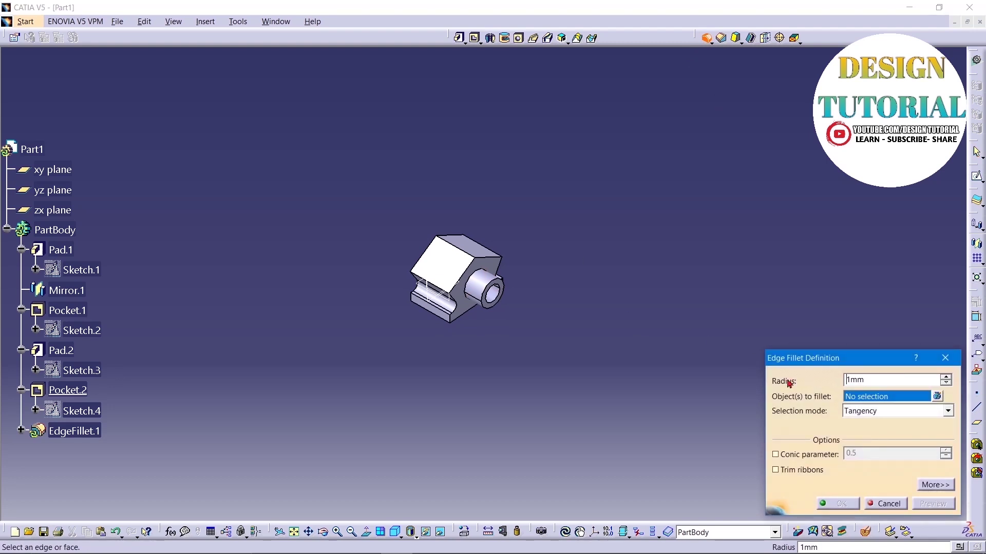
click(467, 291)
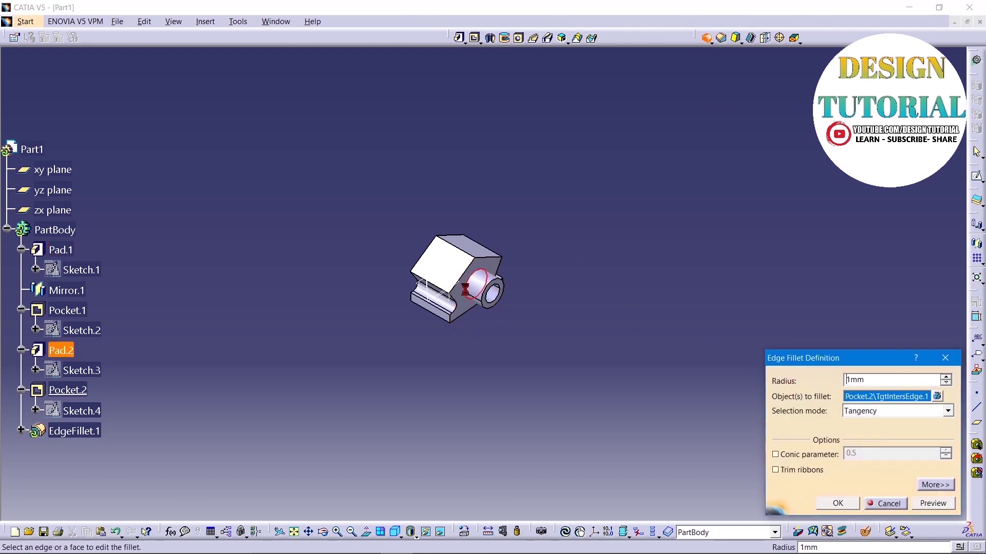
click(937, 504)
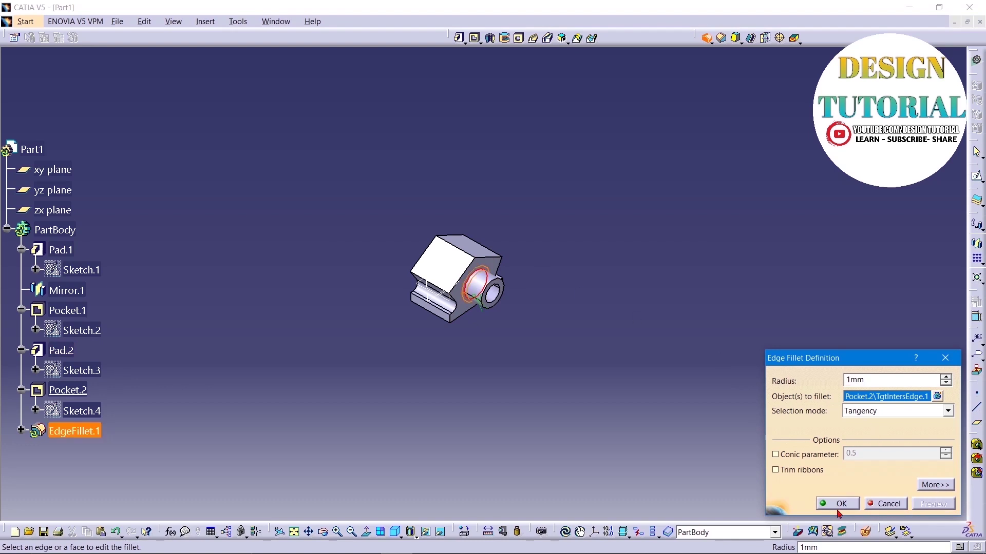
click(839, 503)
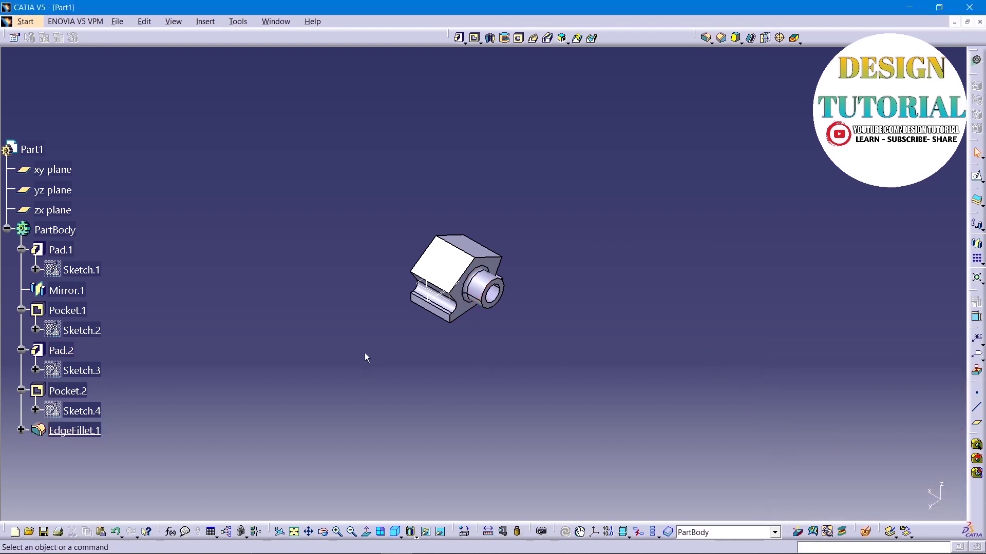
- Start a sketch on the body's sloping side face and draw a circle about 6 mm in diameter on it
middle_drag(532, 364, 548, 288)
scroll(521, 392, up, 1)
middle_drag(521, 391, 547, 319)
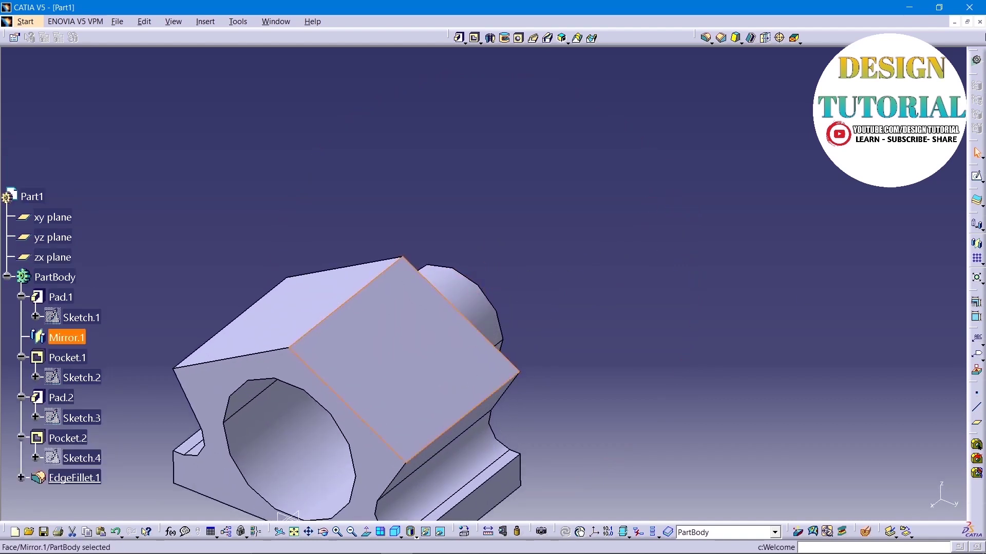
click(976, 176)
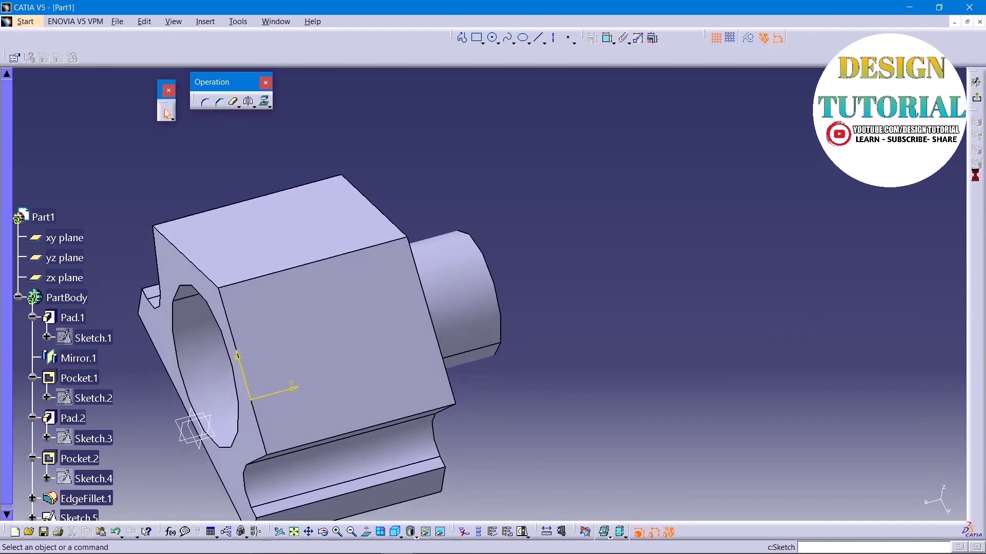
click(492, 38)
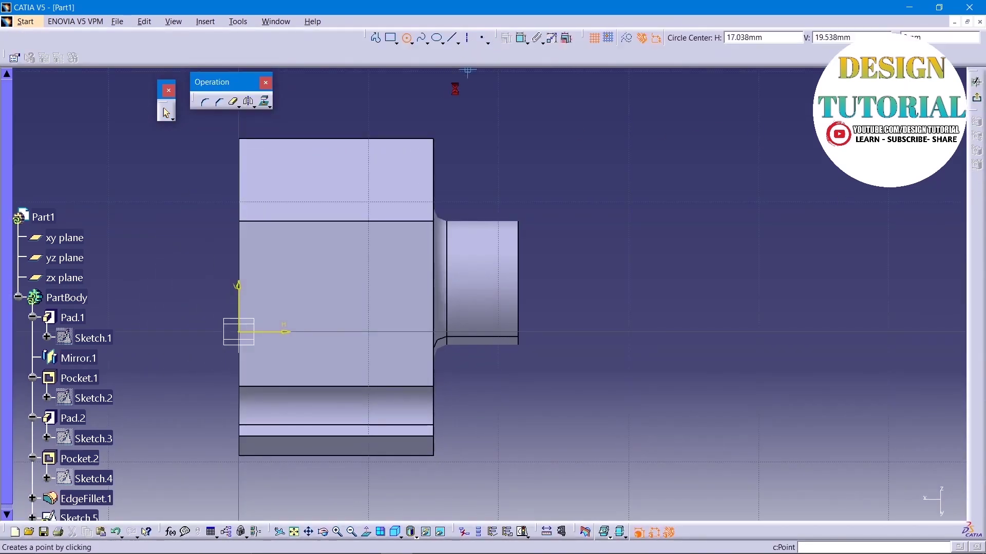
click(321, 302)
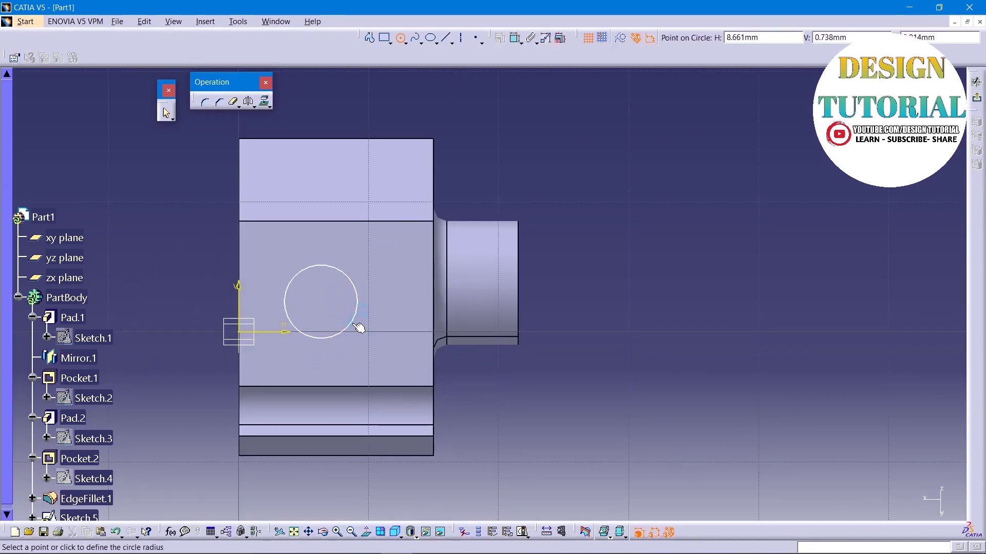
click(354, 322)
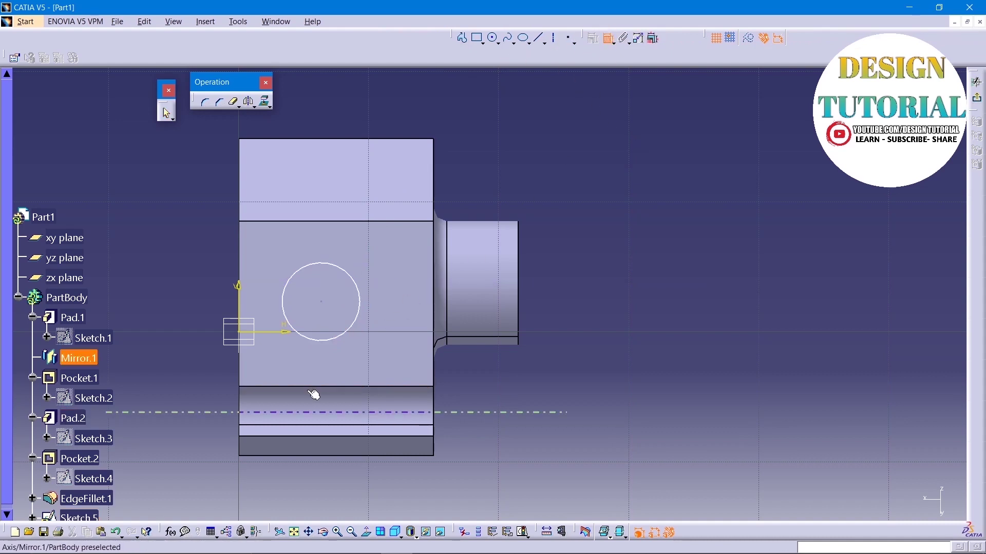
- Dimension the circle's centre from the body's front edge and set the distance to 6.5 mm
click(245, 264)
click(322, 302)
click(284, 132)
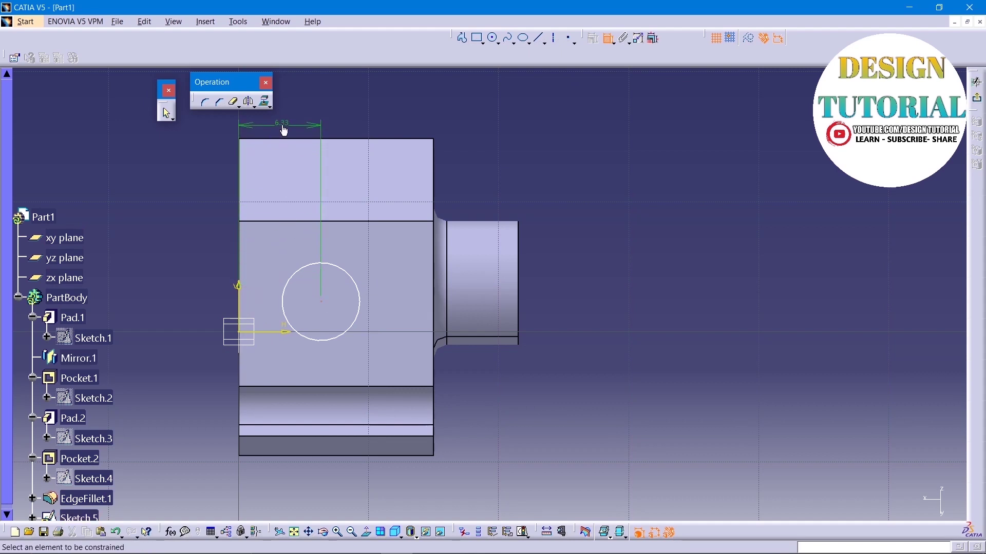
double_click(285, 133)
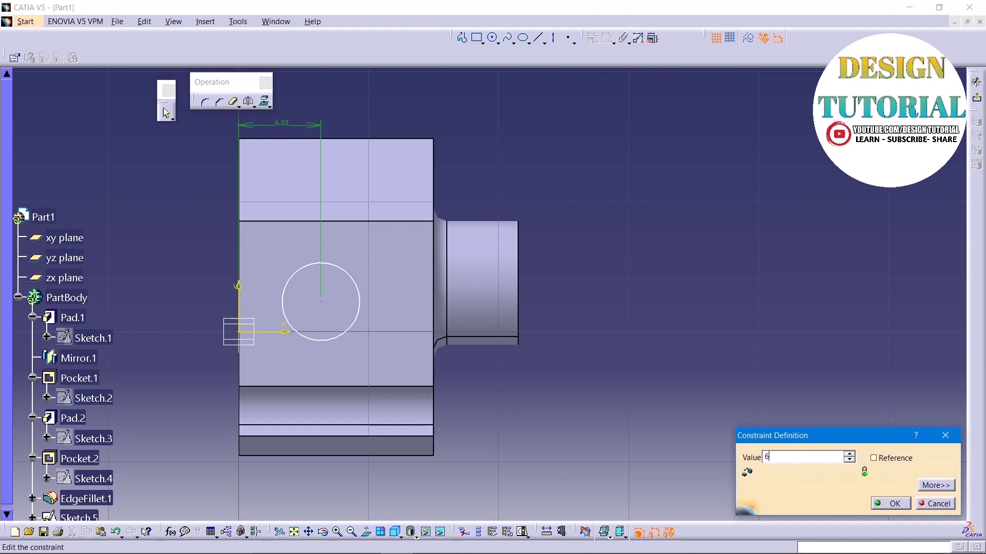
key(Return)
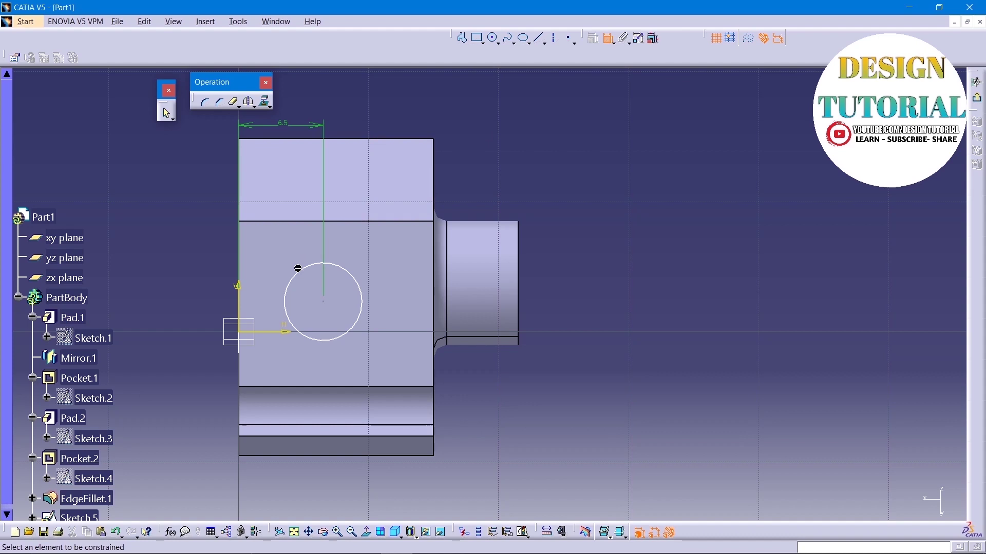
- Dimension the circle on the sloping face and set its diameter to 9 mm
click(313, 268)
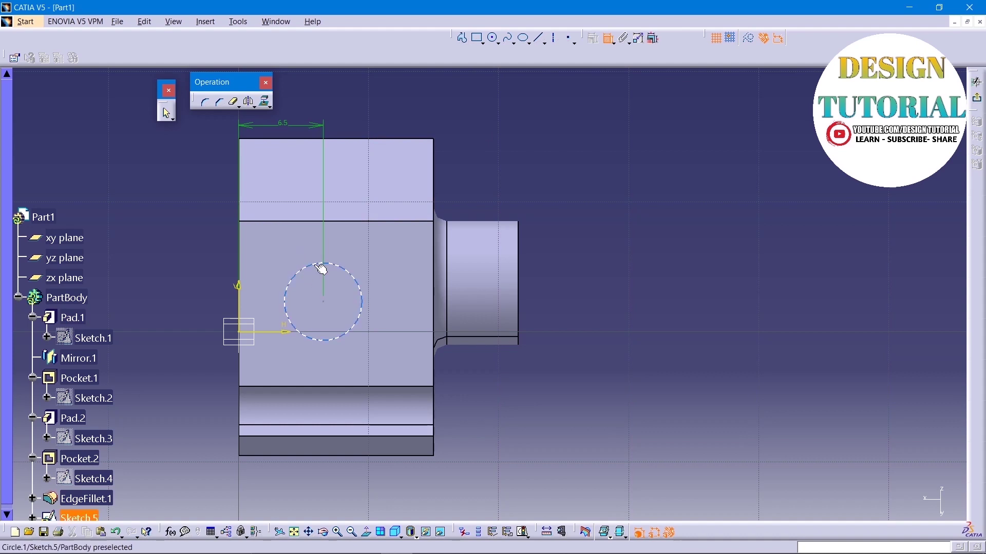
click(166, 214)
double_click(166, 214)
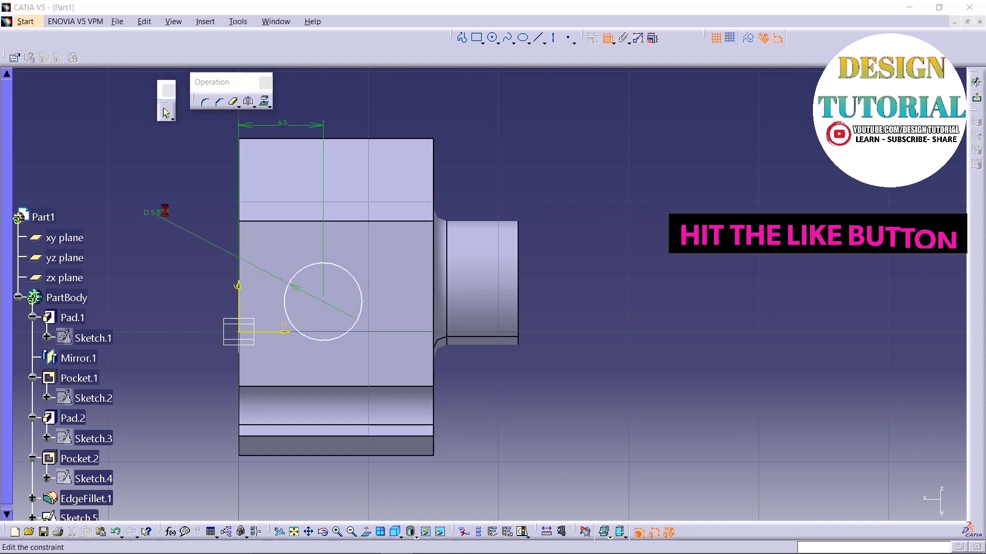
text(9)
key(Return)
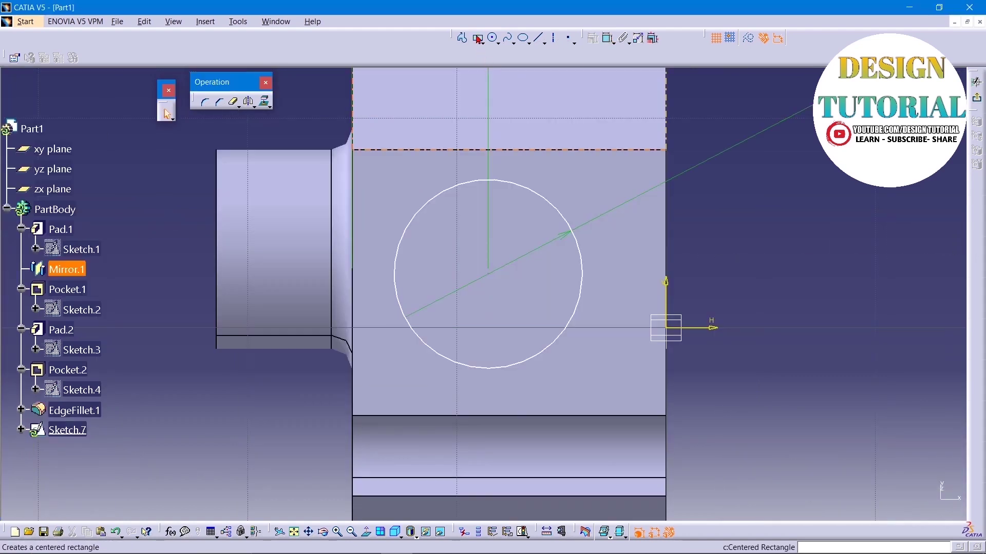
- Draw a centered rectangle about 9.4 mm wide around the circle, using the circle's centre as its midpoint
click(477, 38)
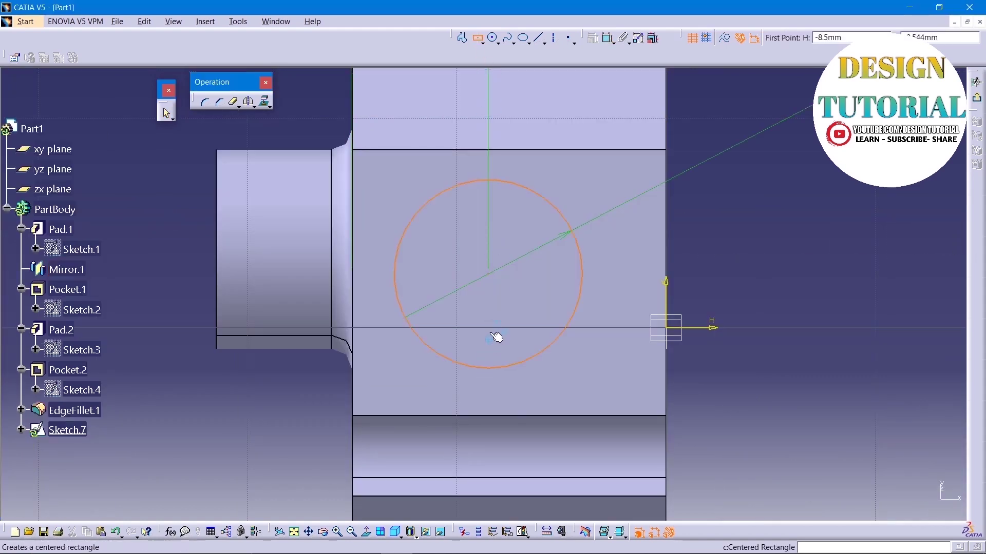
click(489, 274)
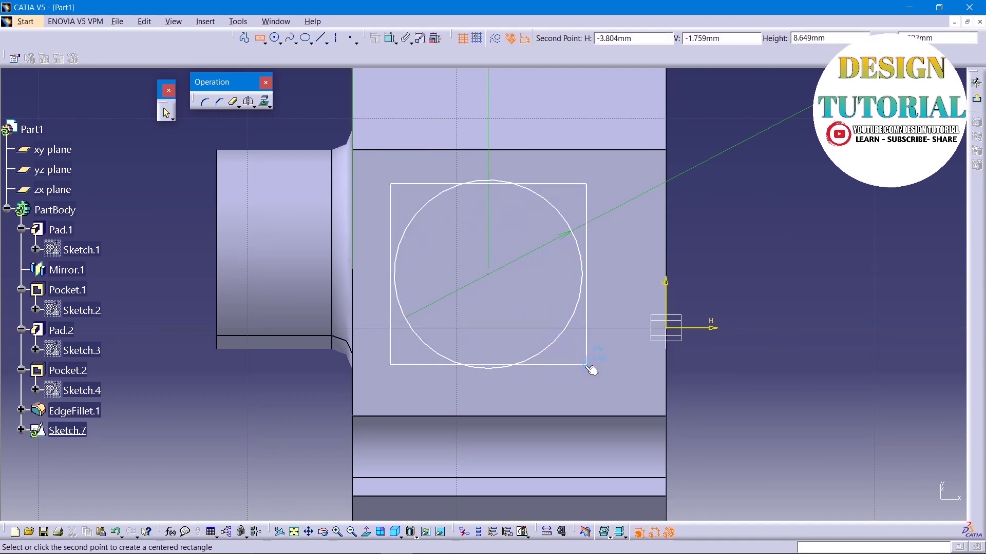
click(586, 374)
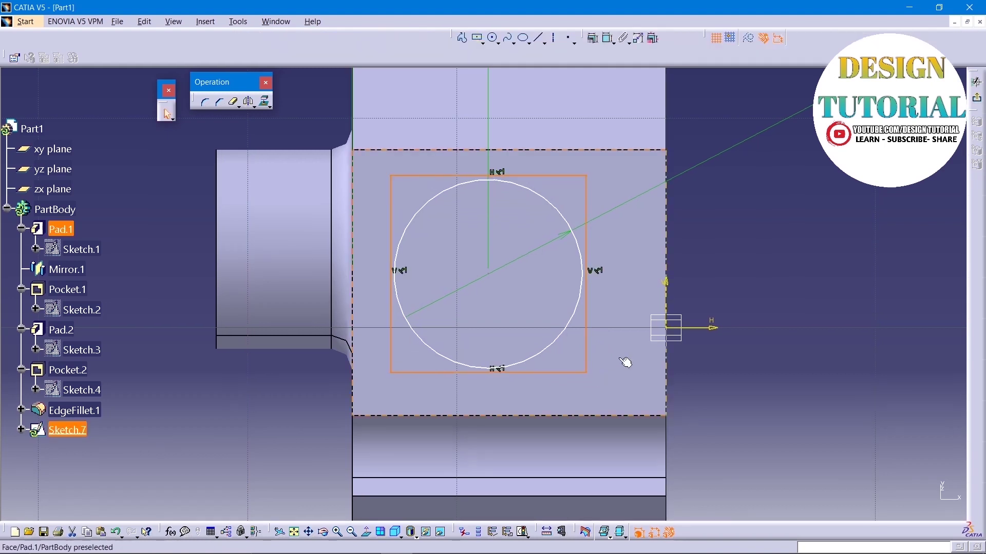
- Convert all four sides of the rectangle around the 9 mm circle into construction elements
click(586, 205)
click(748, 38)
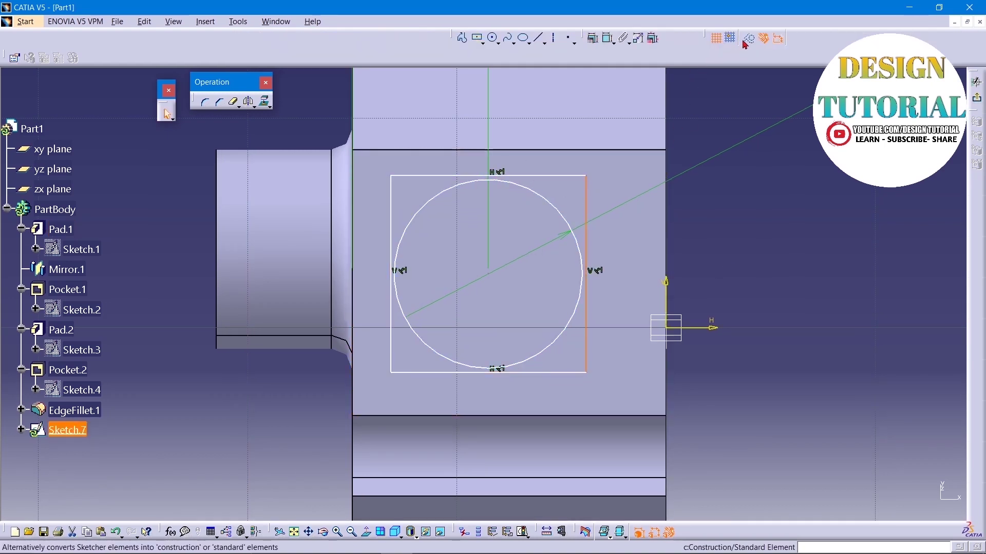
click(550, 177)
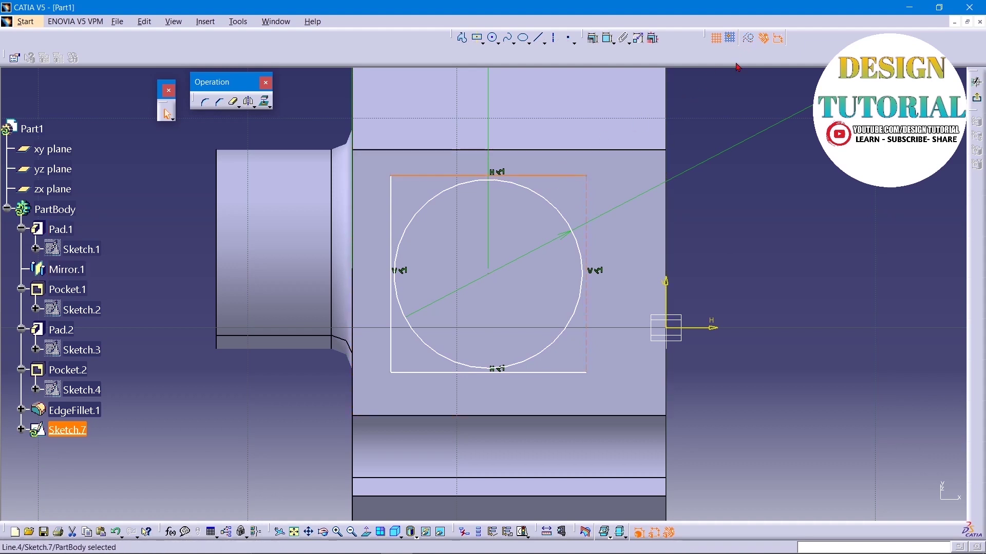
click(748, 38)
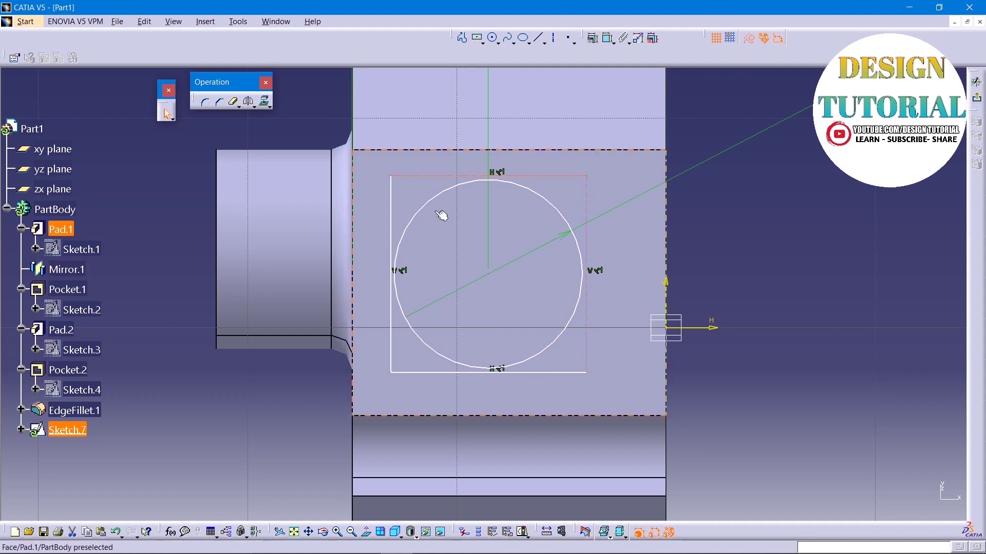
click(392, 204)
click(748, 38)
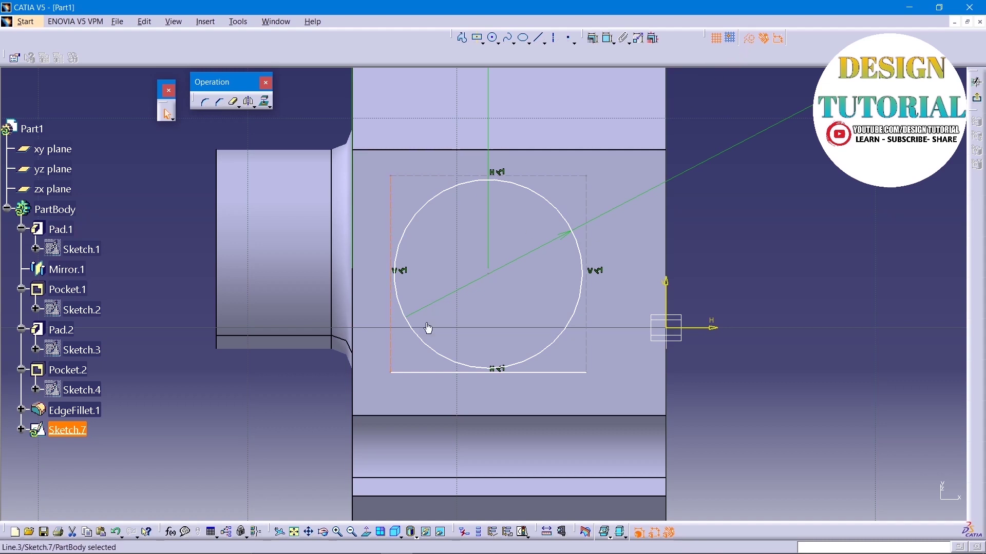
click(416, 372)
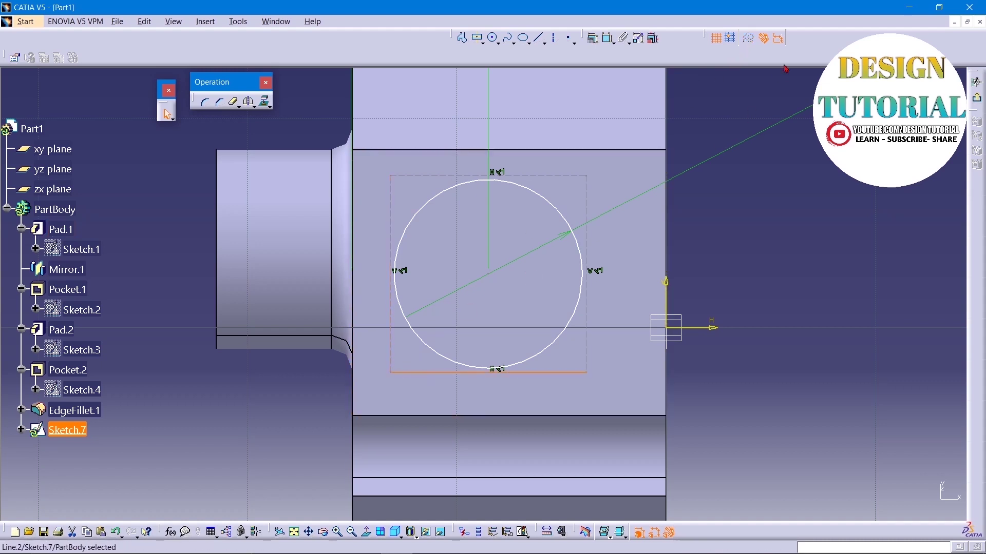
click(748, 38)
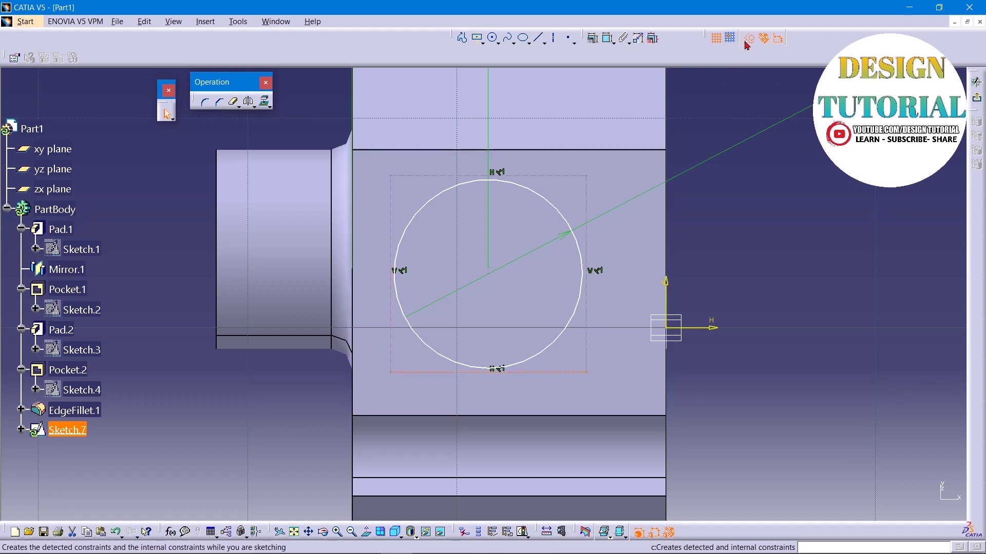
- Dimension the construction rectangle's width and set it to 9 mm
click(608, 38)
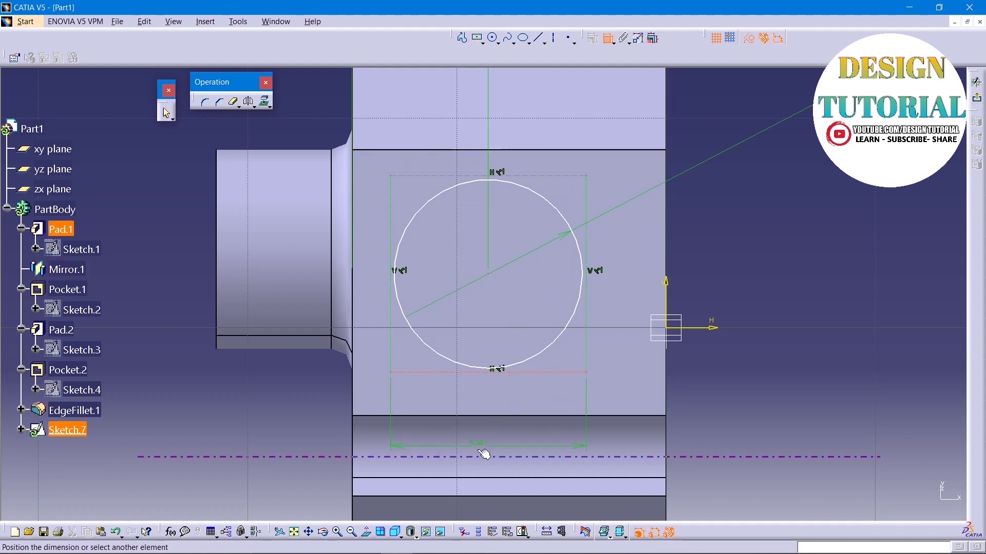
click(291, 435)
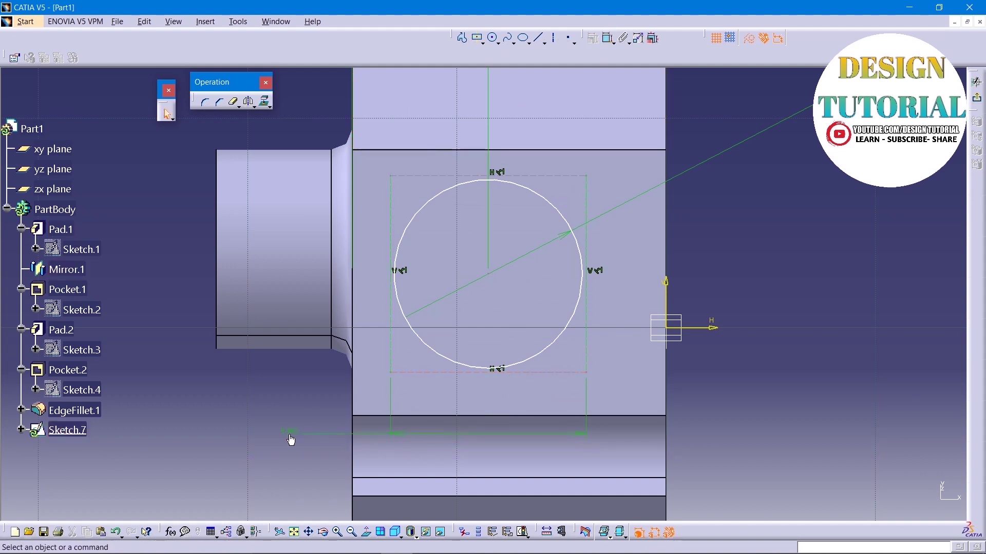
double_click(290, 433)
text(9)
key(Return)
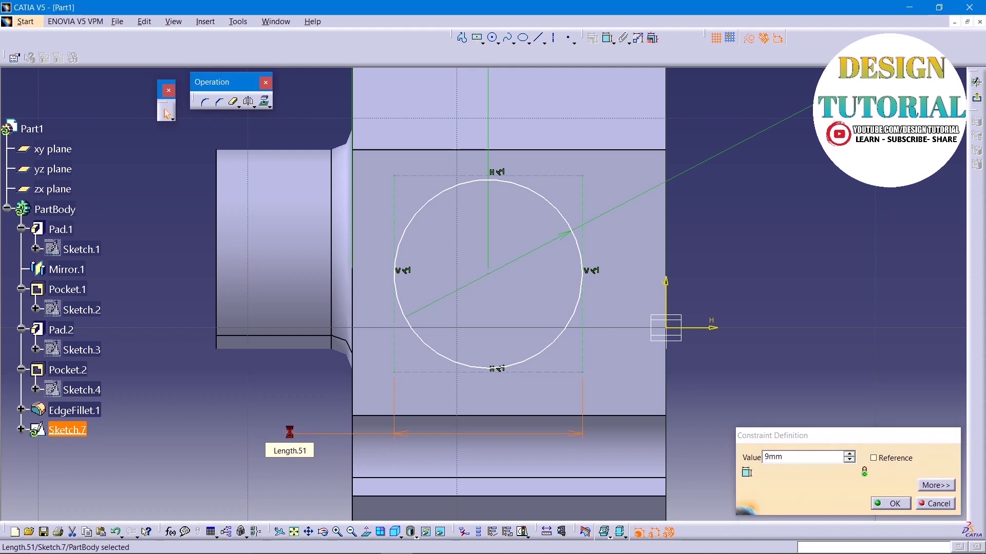
- Dimension the construction rectangle's height and set it to 9 mm
click(608, 38)
click(584, 212)
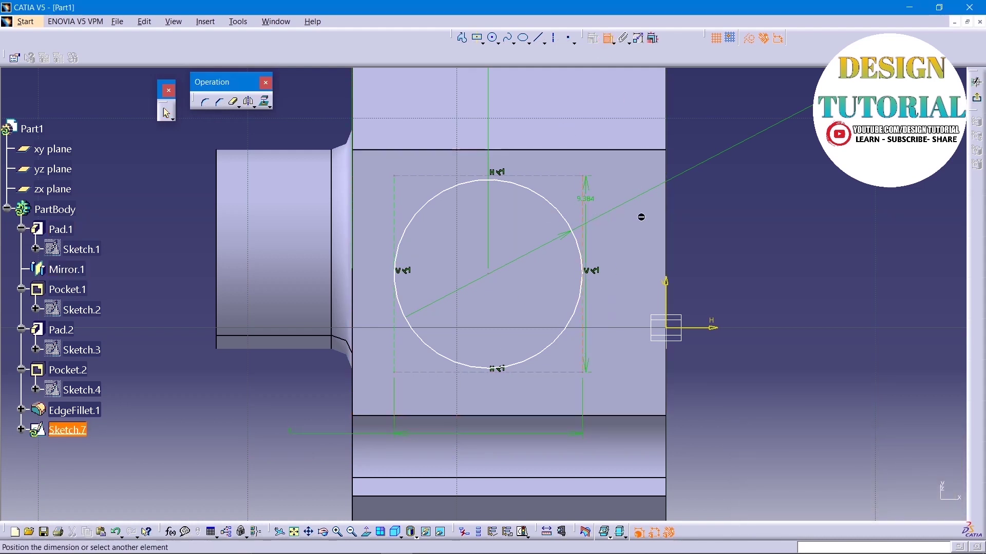
double_click(777, 232)
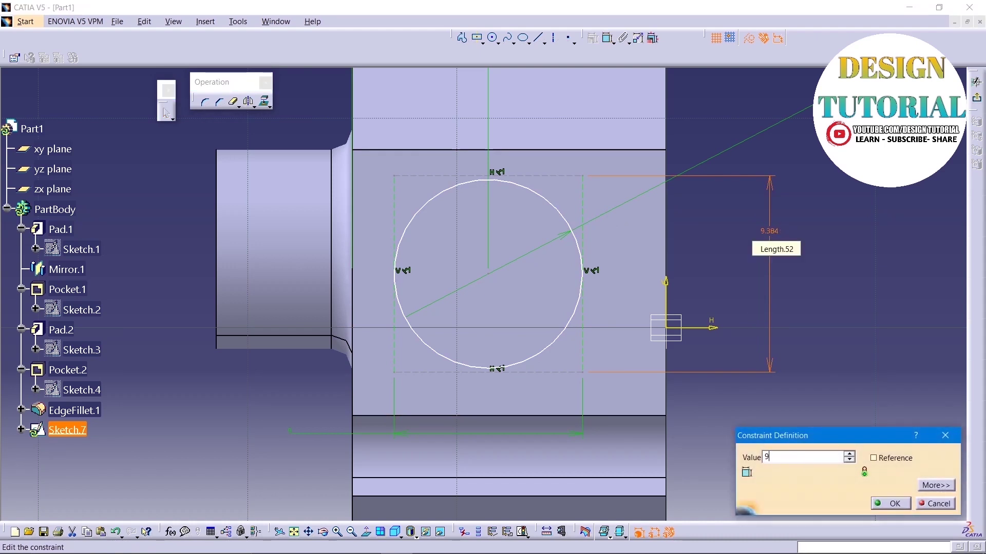
key(Return)
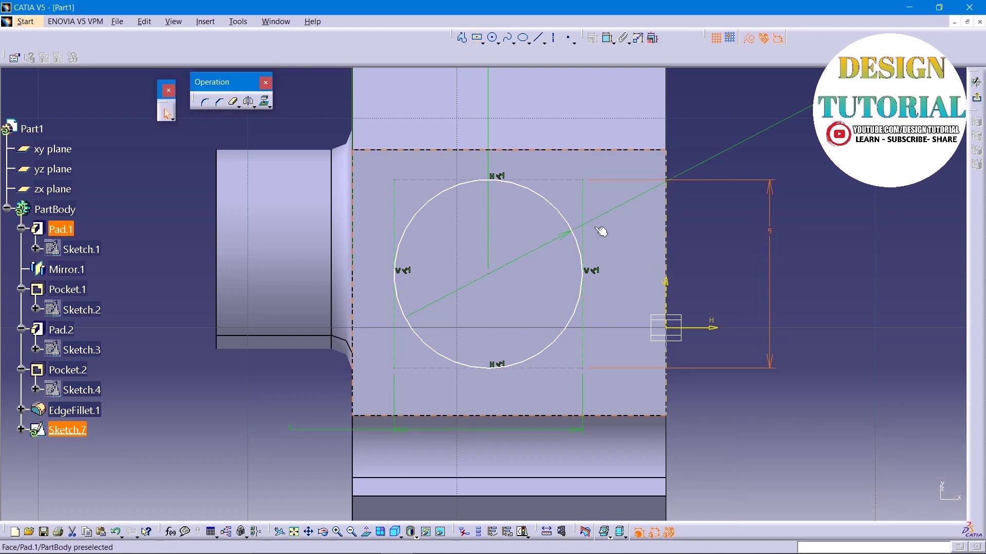
- Draw a circle about 1.3 mm in diameter on the rectangle's upper-right corner and convert it to a standard element
click(493, 37)
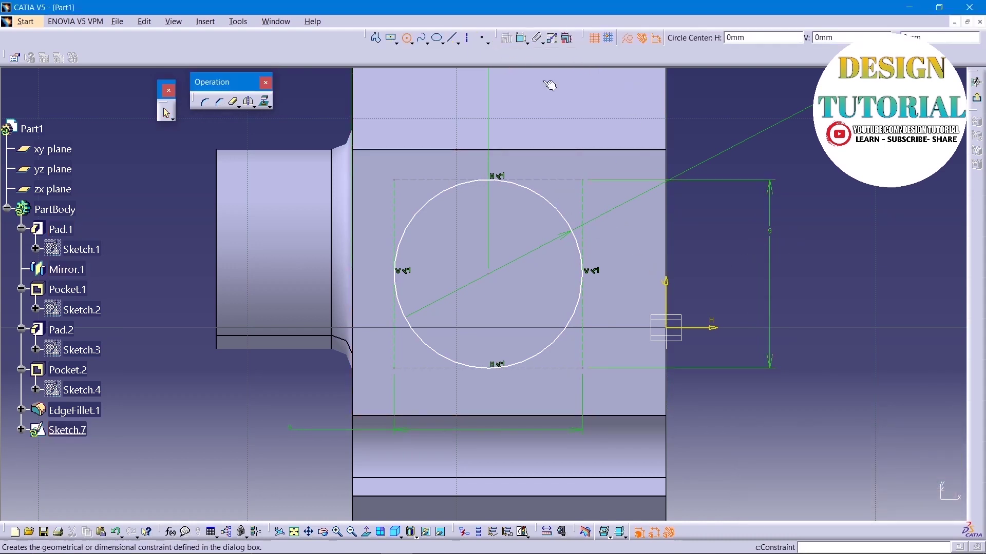
click(585, 179)
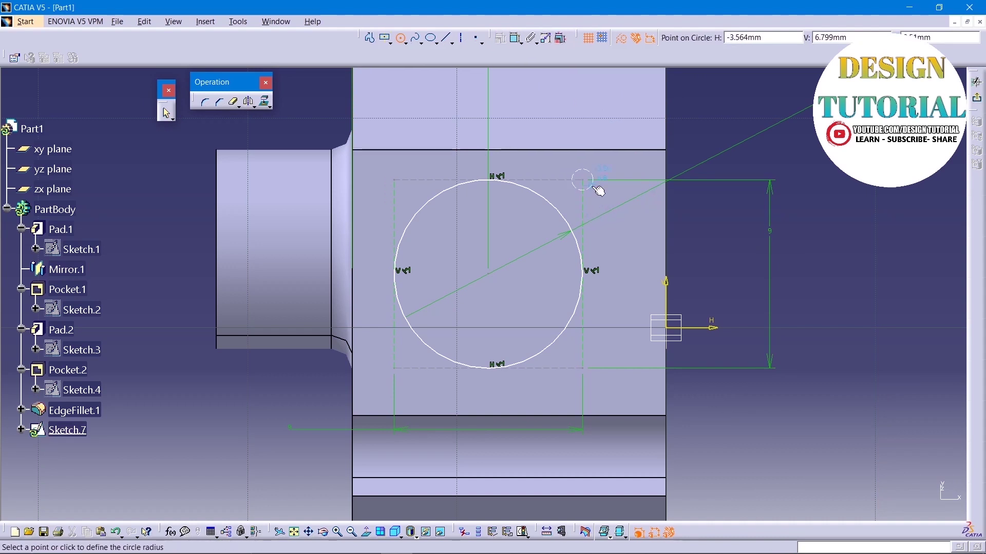
click(598, 190)
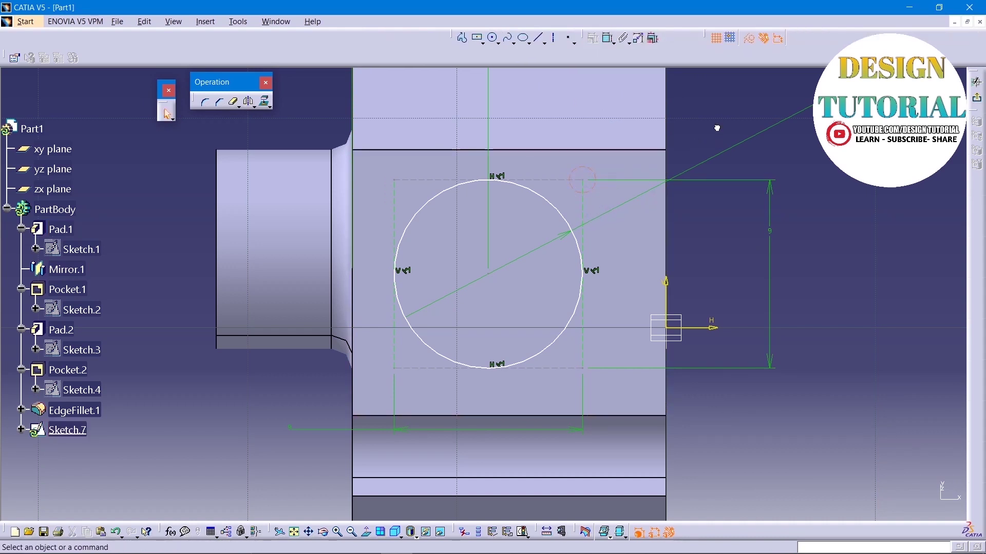
click(597, 176)
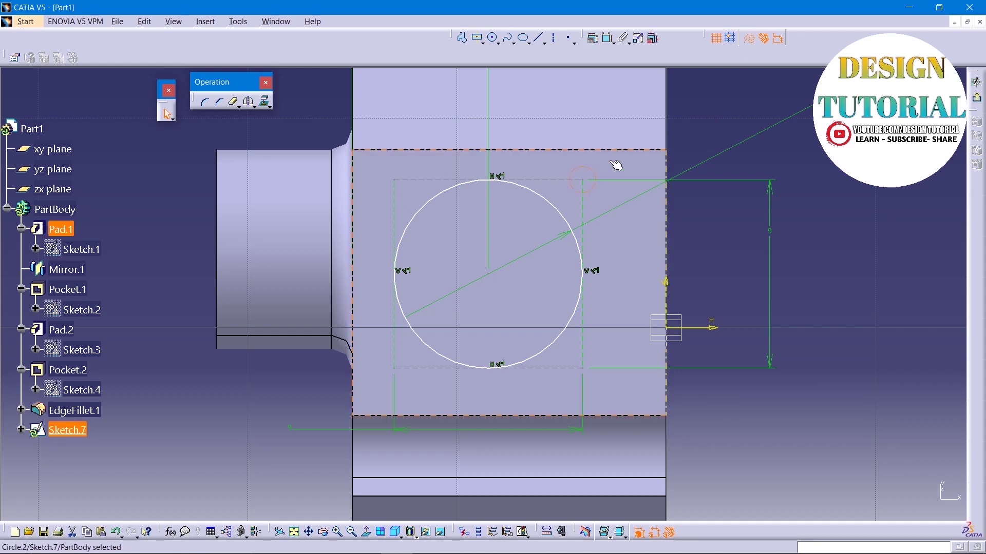
click(752, 43)
click(703, 110)
- Draw circles about 1.4 to 1.5 mm in diameter on the rectangle's three remaining corners
click(493, 37)
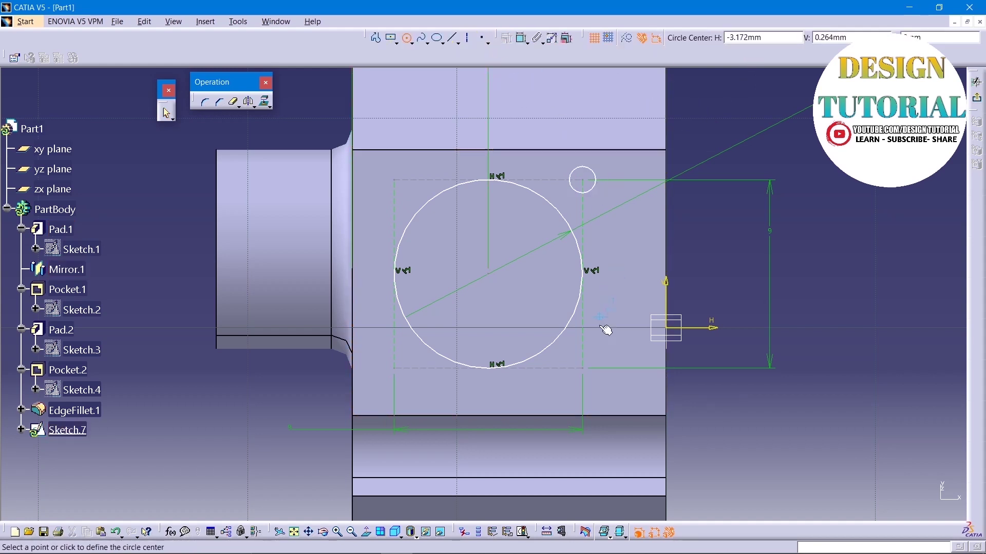
click(583, 368)
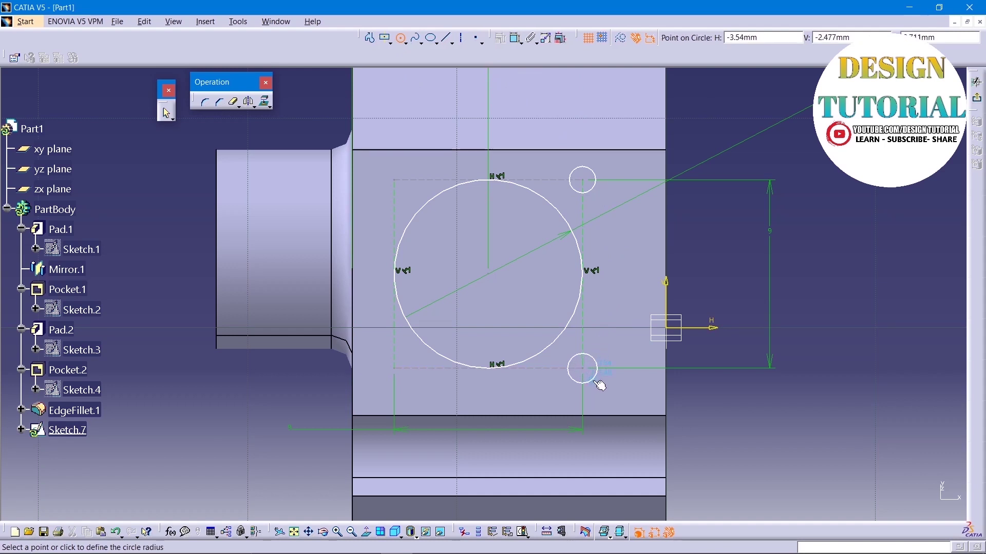
click(599, 385)
click(494, 38)
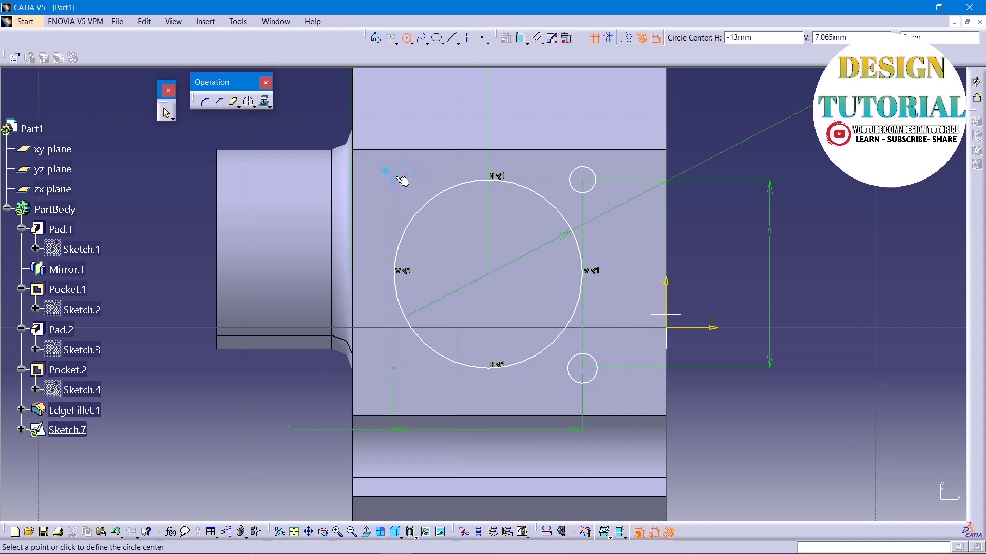
click(393, 180)
click(410, 185)
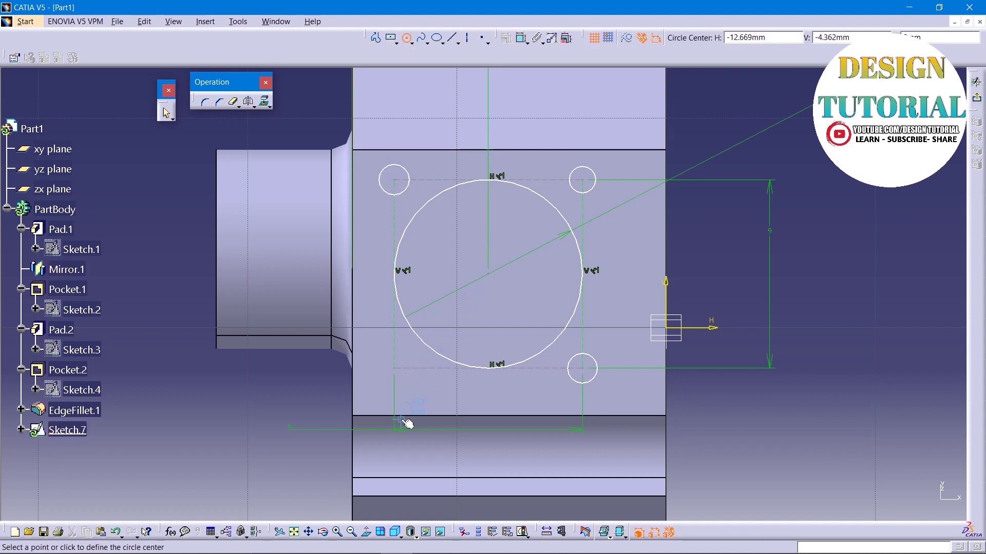
click(412, 384)
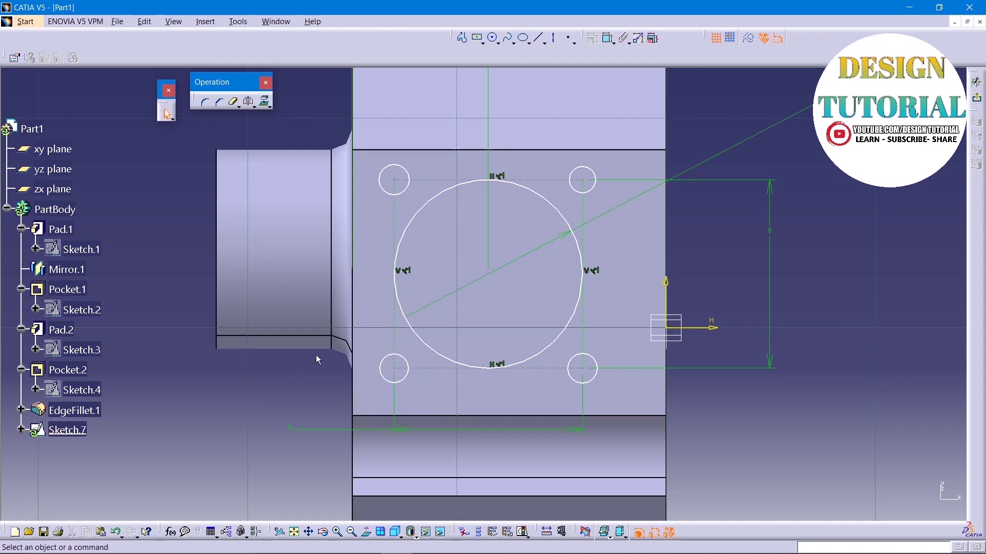
- Dimension the circle on the rectangle's upper-right corner and set its diameter to 1.3 mm
click(609, 37)
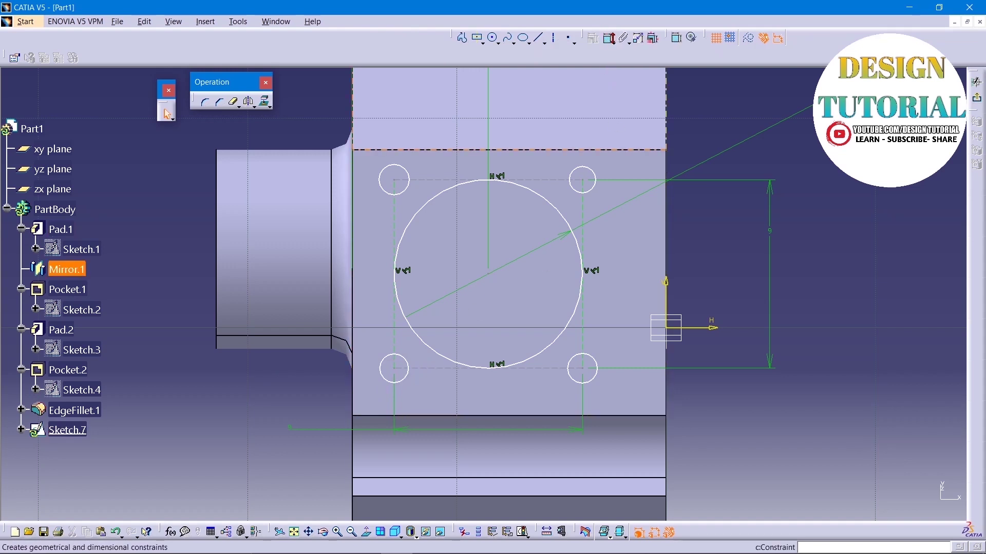
click(596, 178)
double_click(719, 97)
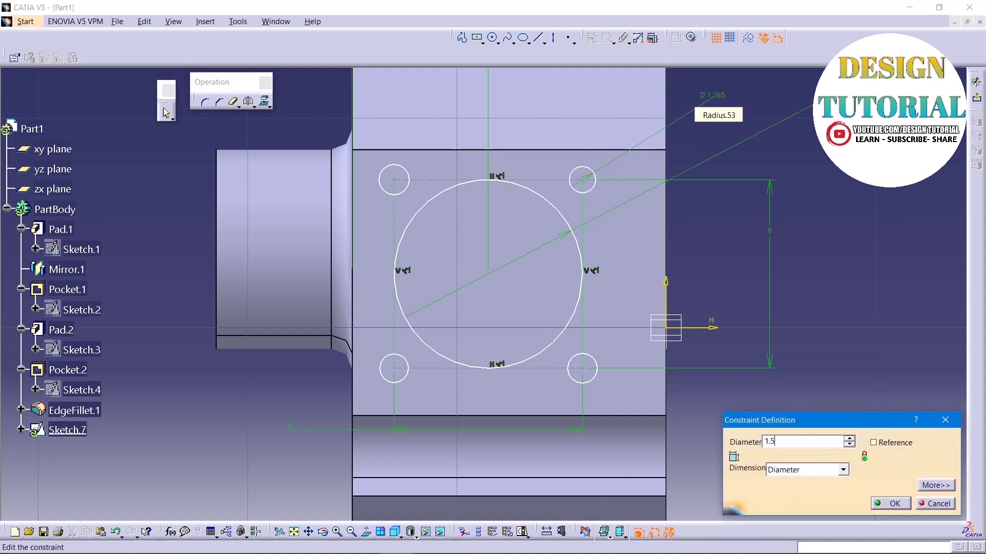
key(Return)
click(720, 100)
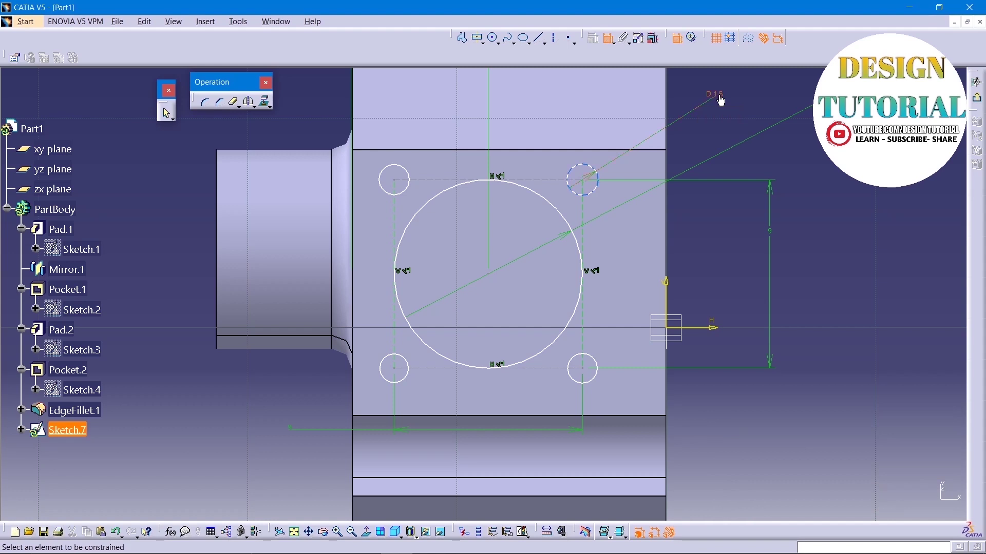
double_click(722, 95)
text(1.3)
key(Return)
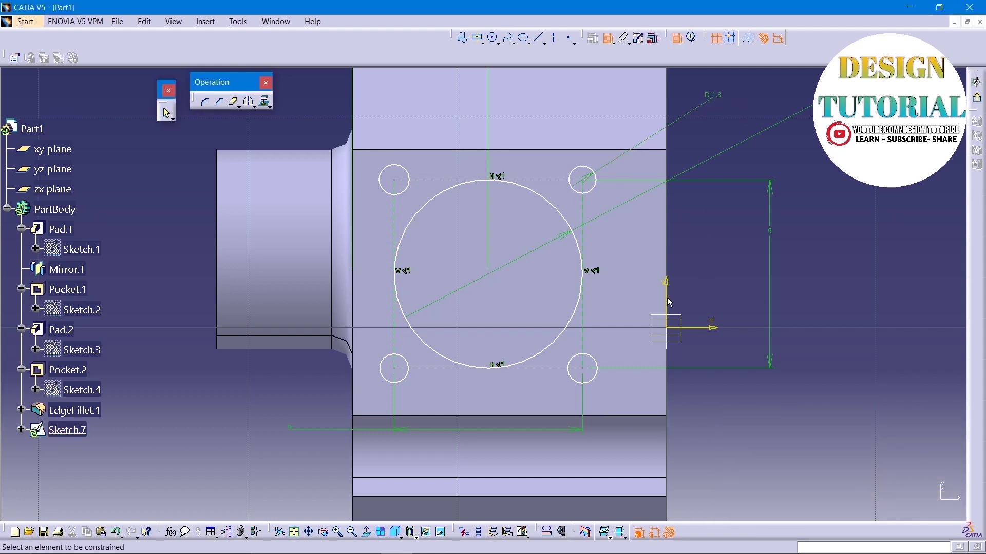
- Dimension the circle on the rectangle's lower-right corner and set its diameter to 1.3 mm
click(600, 371)
click(878, 274)
double_click(875, 269)
text(1.3mm)
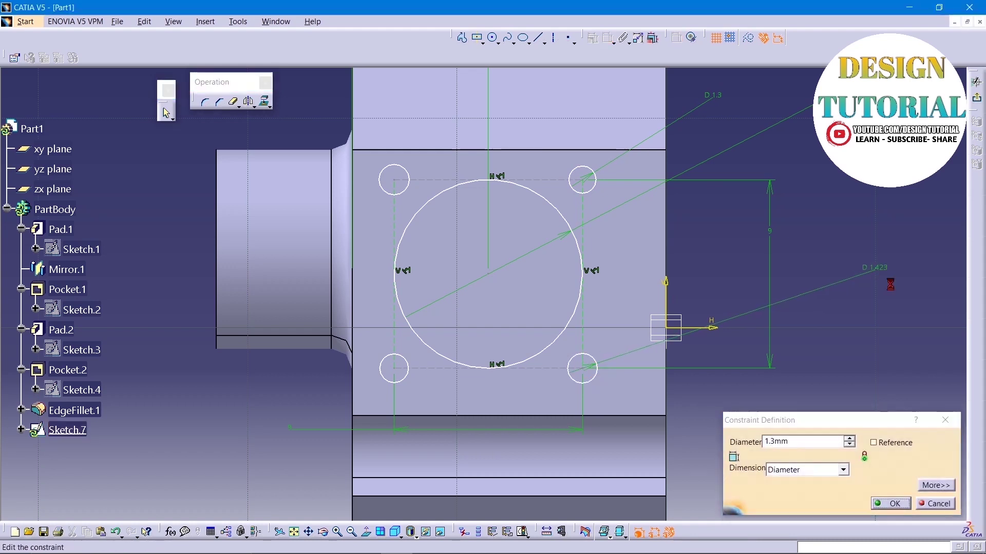
key(Return)
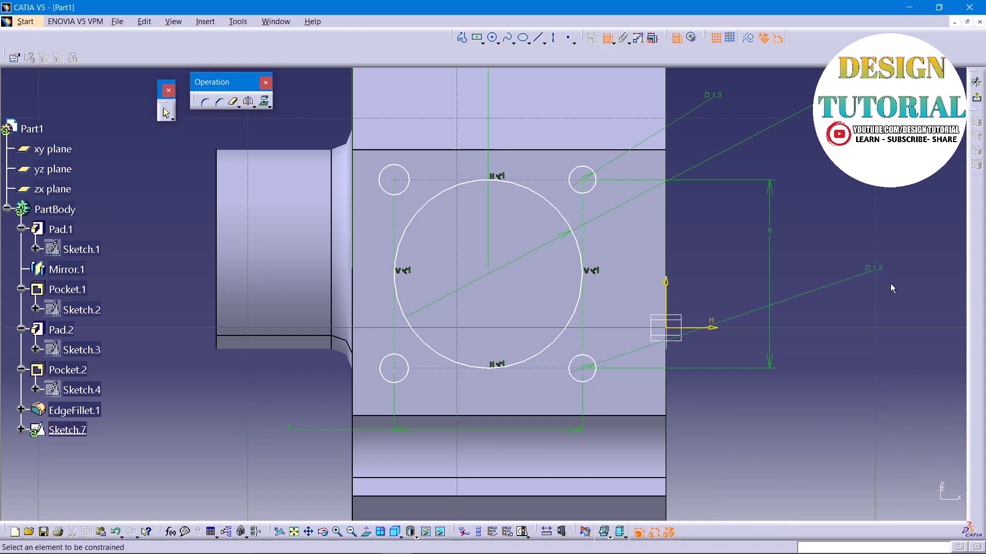
- Dimension the circles on the rectangle's lower-left and upper-left corners and set both diameters to 1.3 mm
click(383, 373)
click(285, 403)
double_click(285, 403)
key(Return)
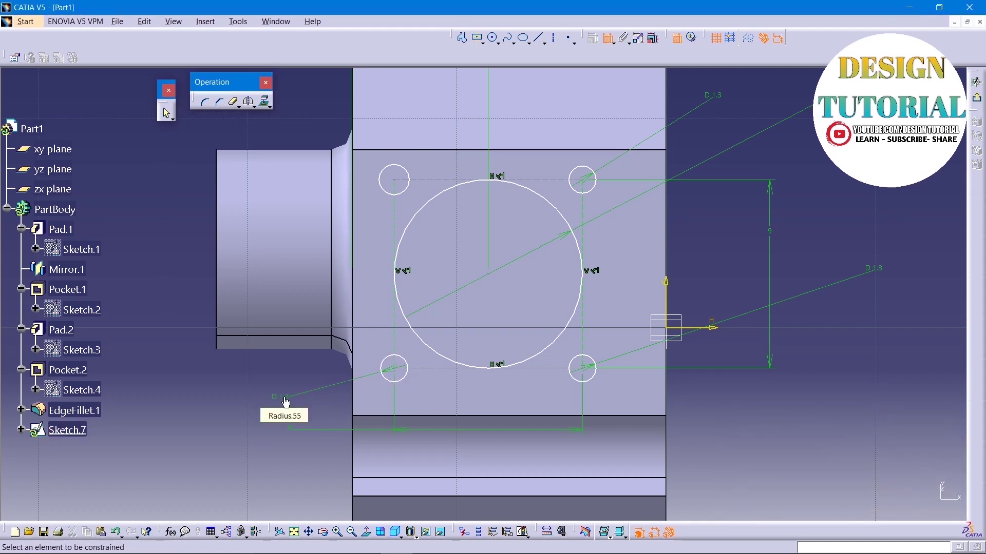
click(386, 193)
click(120, 197)
double_click(120, 193)
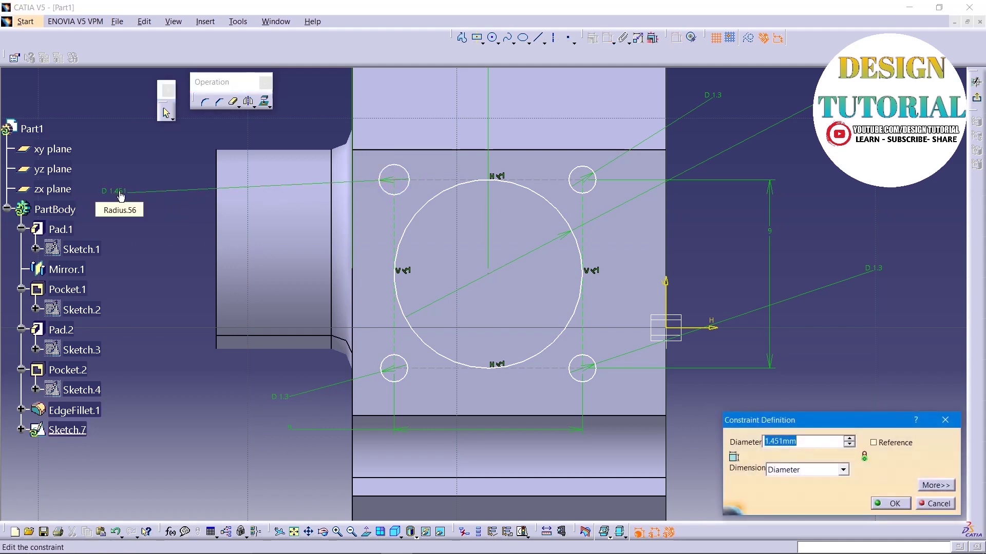
key(Return)
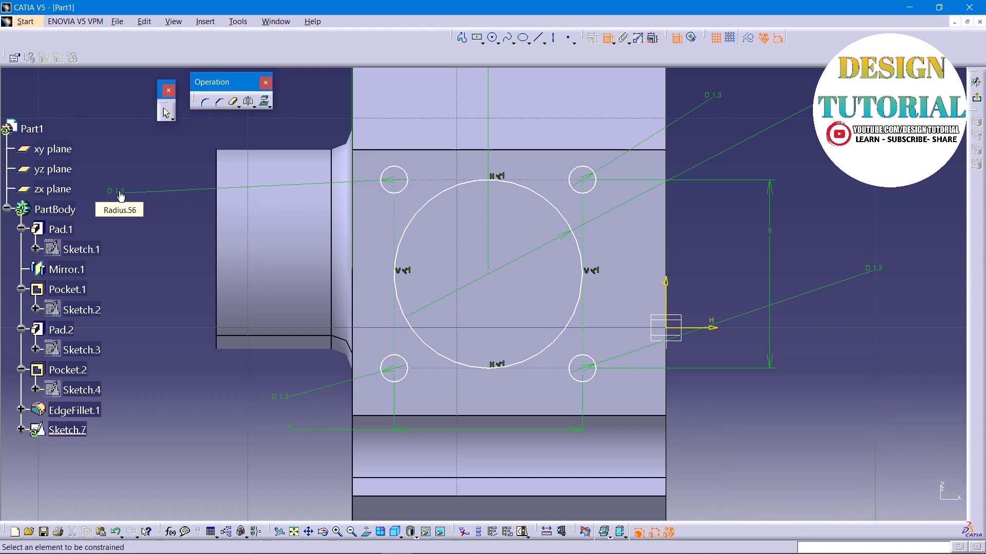
- Exit the sketch and pocket its large circle and four corner circles 7 mm deep into the sloping side face
click(977, 98)
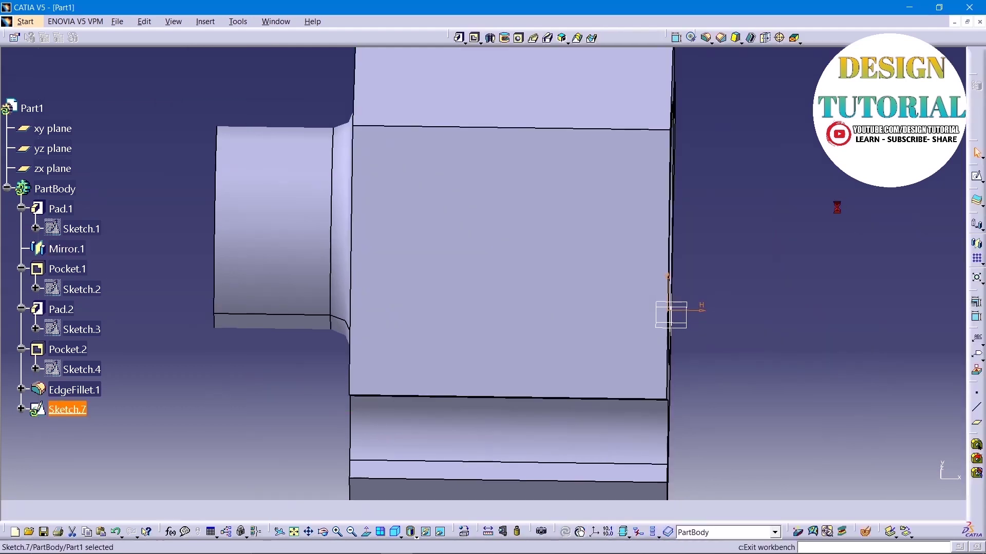
click(474, 39)
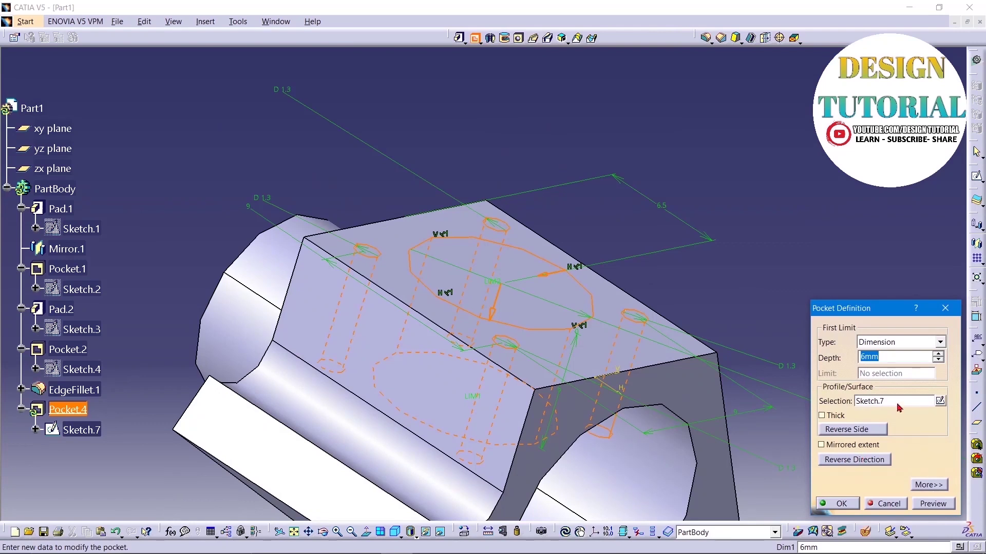
click(938, 354)
click(914, 508)
middle_drag(746, 254, 448, 207)
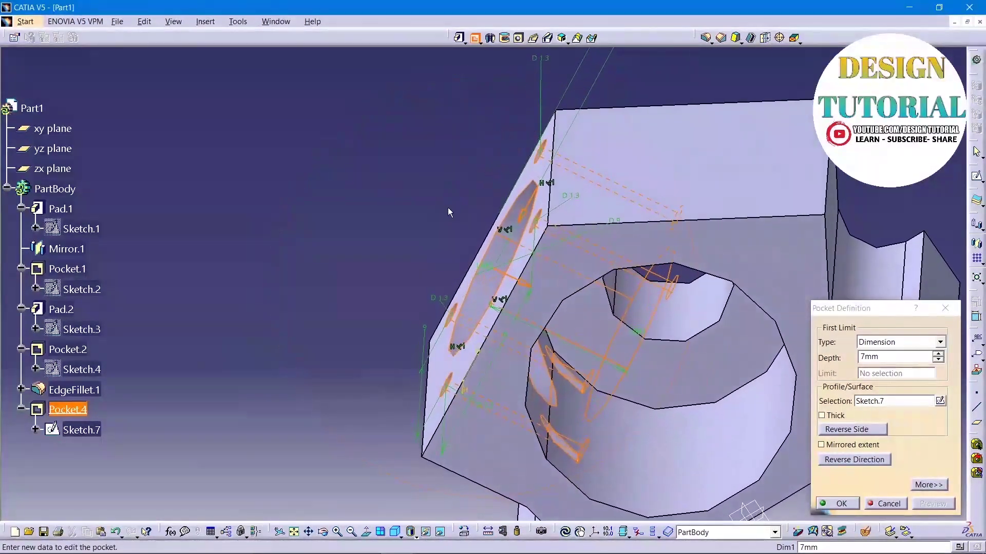
click(842, 505)
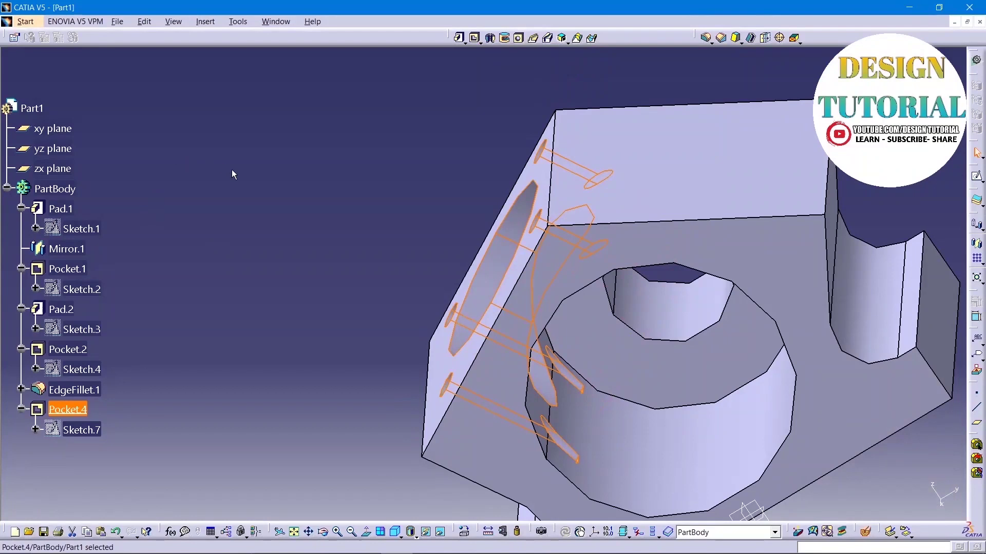
middle_drag(255, 248, 740, 176)
click(740, 175)
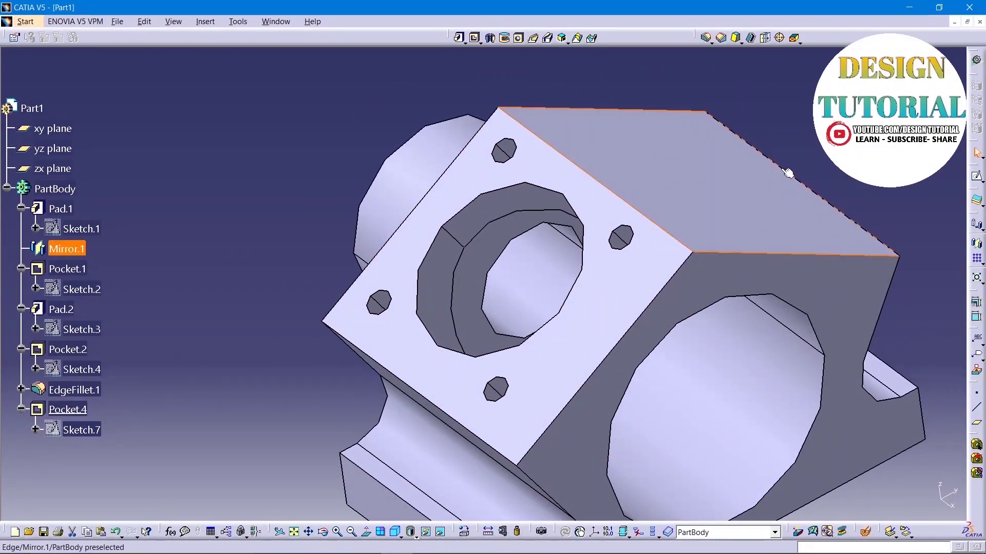
- Start a sketch on the opposite sloping face of the body and draw a circle about 8.6 mm in diameter on it
click(976, 177)
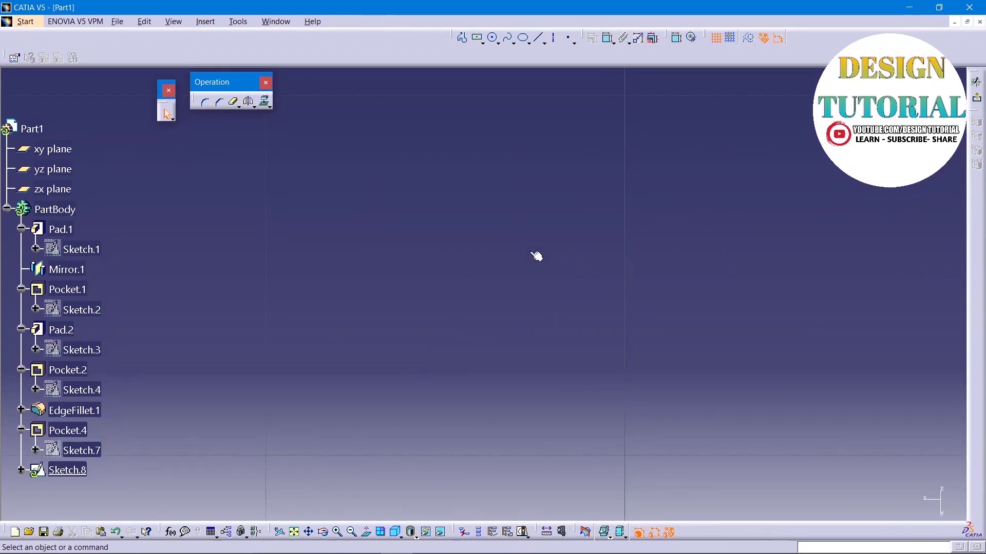
middle_drag(538, 222, 574, 393)
mouse_move(605, 457)
middle_down()
mouse_move(626, 404)
mouse_move(553, 200)
middle_up()
click(373, 535)
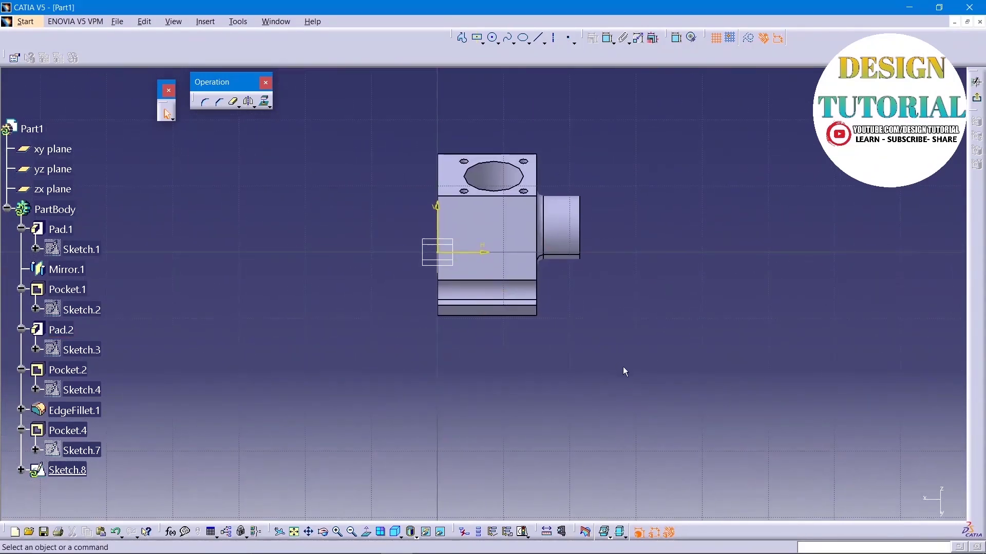
middle_drag(627, 368, 625, 300)
middle_drag(664, 265, 682, 370)
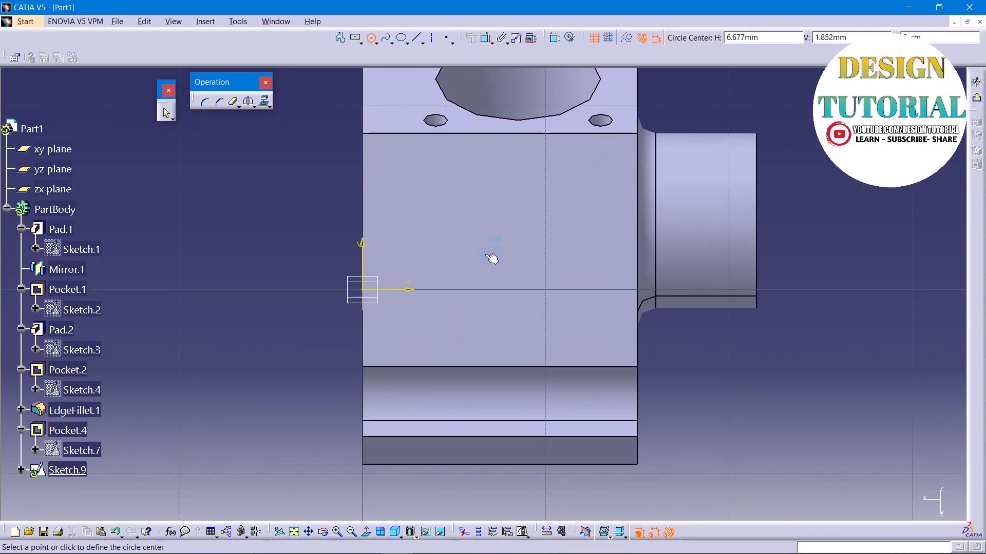
click(475, 237)
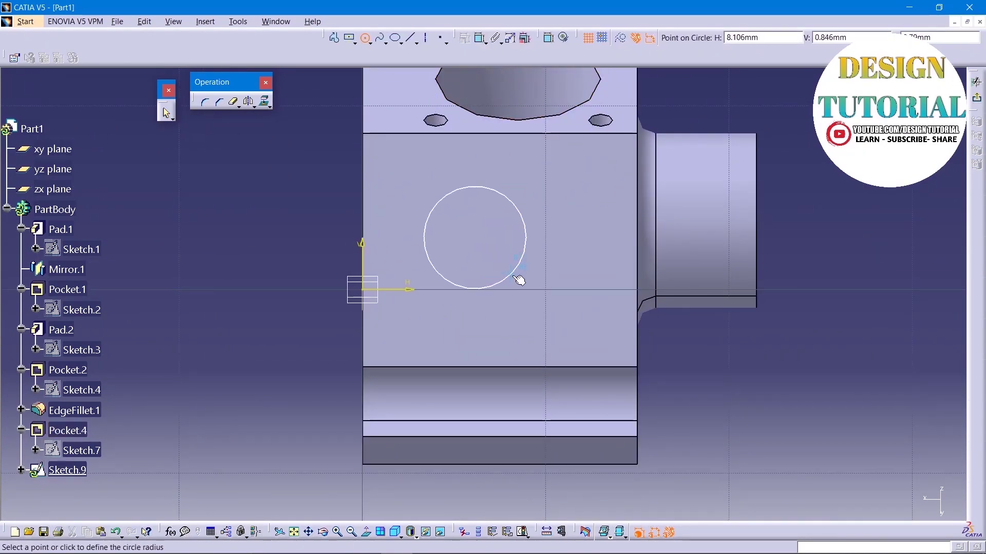
click(529, 293)
click(333, 195)
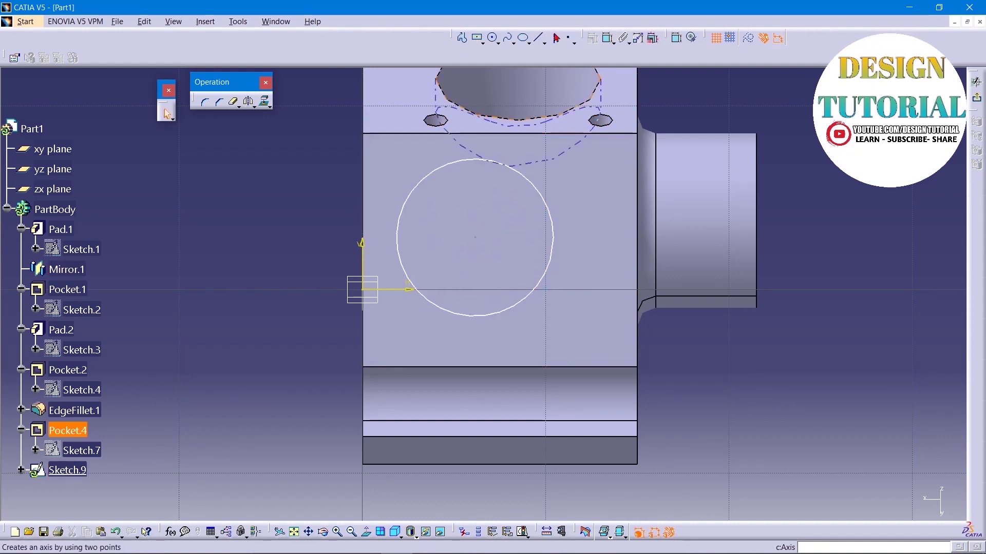
- Dimension the new circle's diameter and set it to 9 mm
click(607, 38)
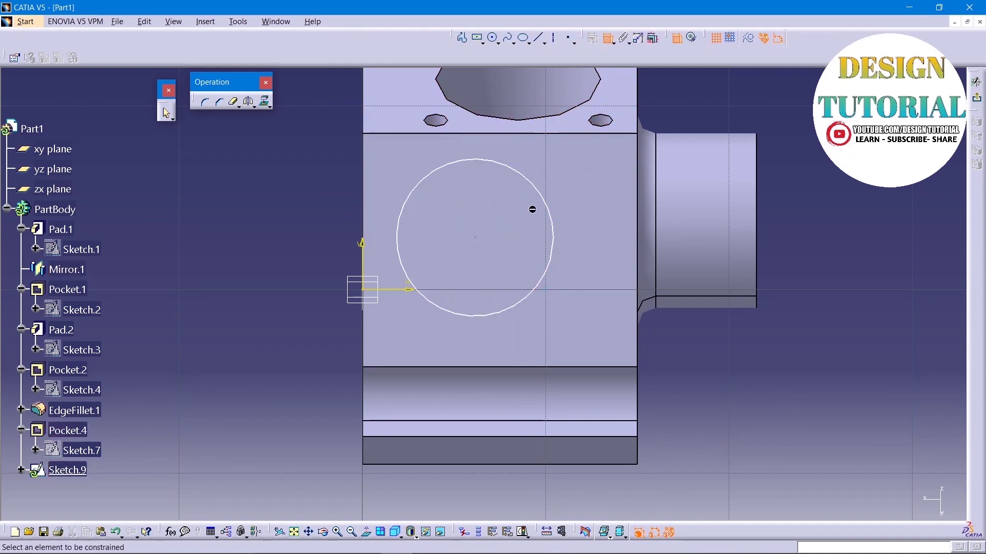
click(539, 194)
click(789, 116)
double_click(793, 115)
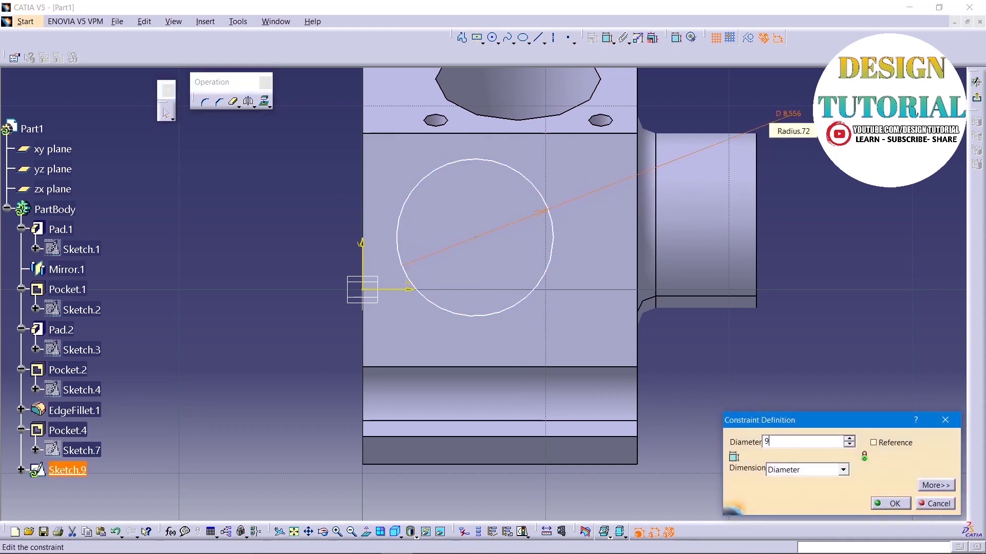
text(9)
key(Return)
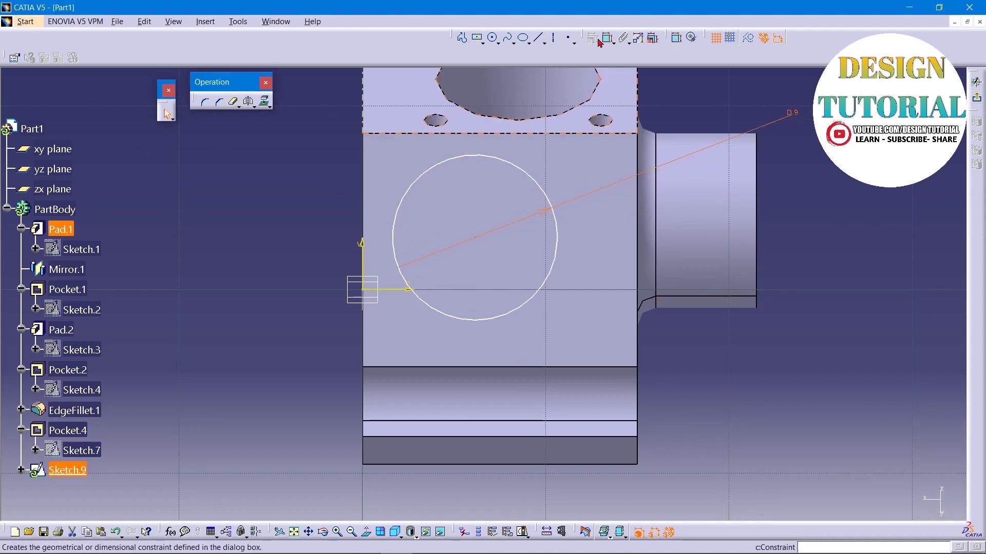
- Dimension the distance from the circle's centre to the face's left vertical edge and set it to 6.5 mm
click(609, 38)
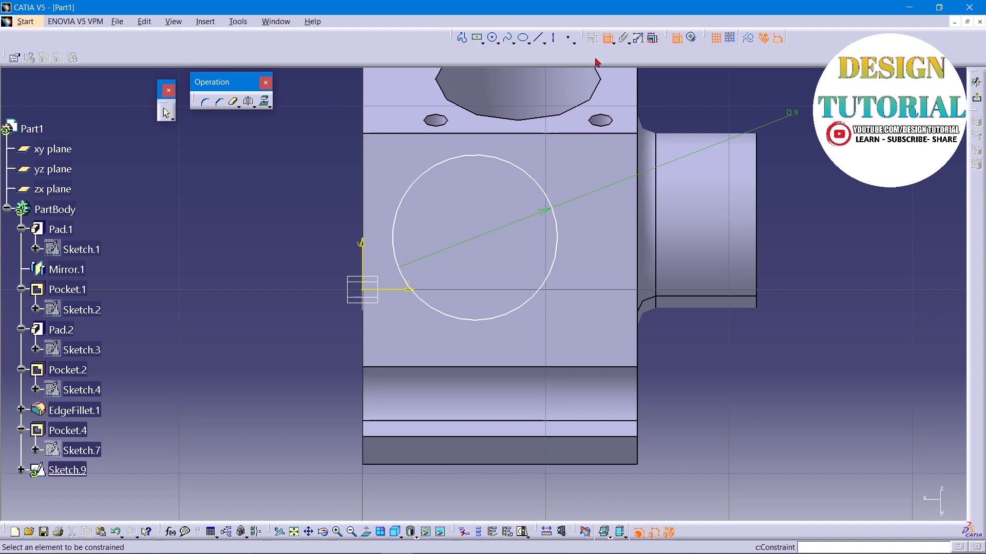
click(477, 238)
click(362, 168)
click(410, 495)
double_click(411, 495)
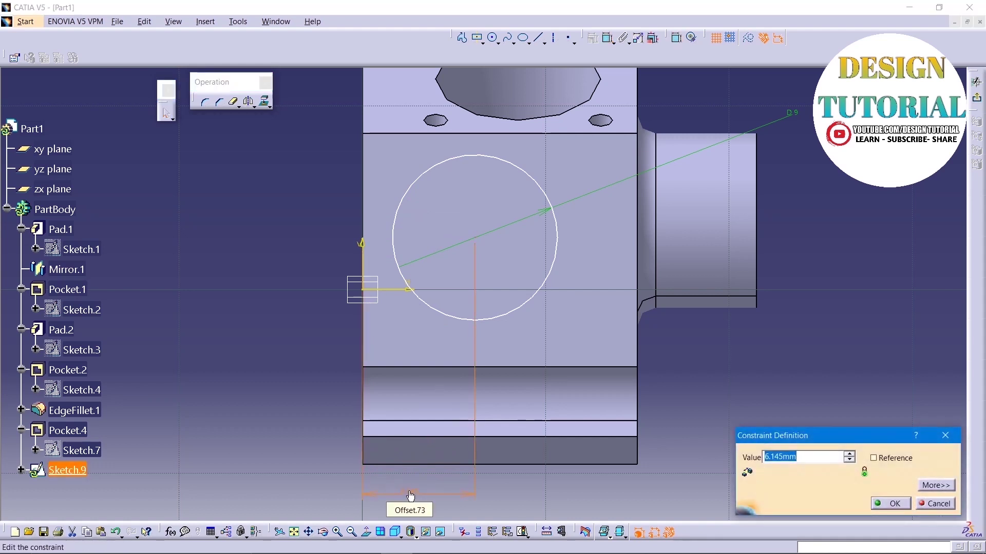
key(Return)
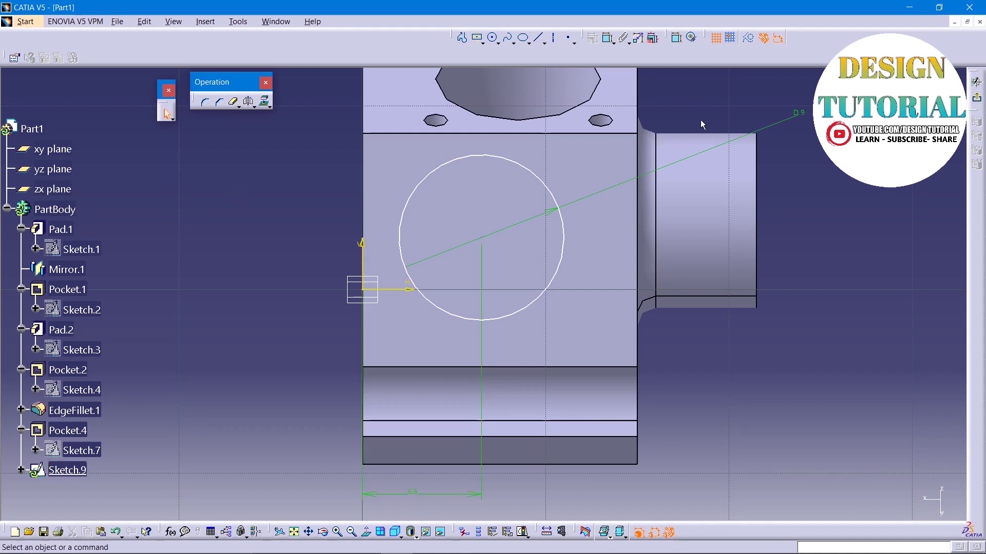
- Draw a centered rectangle about 11 mm wide and 9.9 mm high around the circle, starting from the circle's centre
click(477, 37)
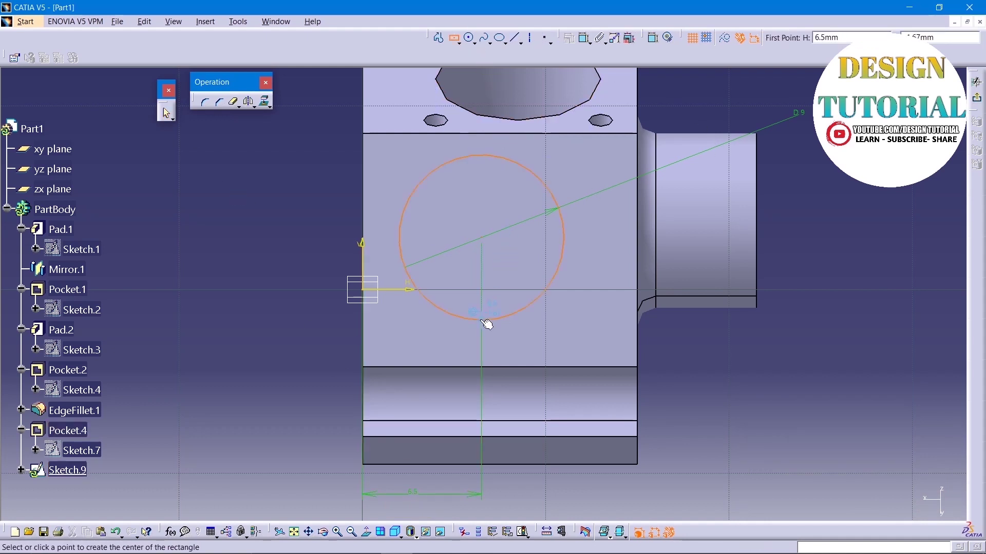
click(482, 238)
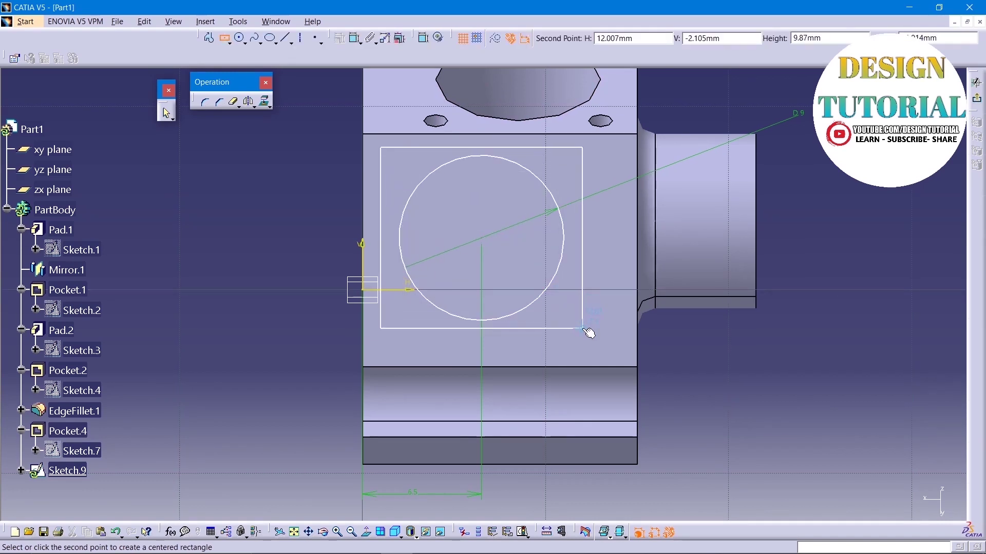
click(585, 331)
click(213, 193)
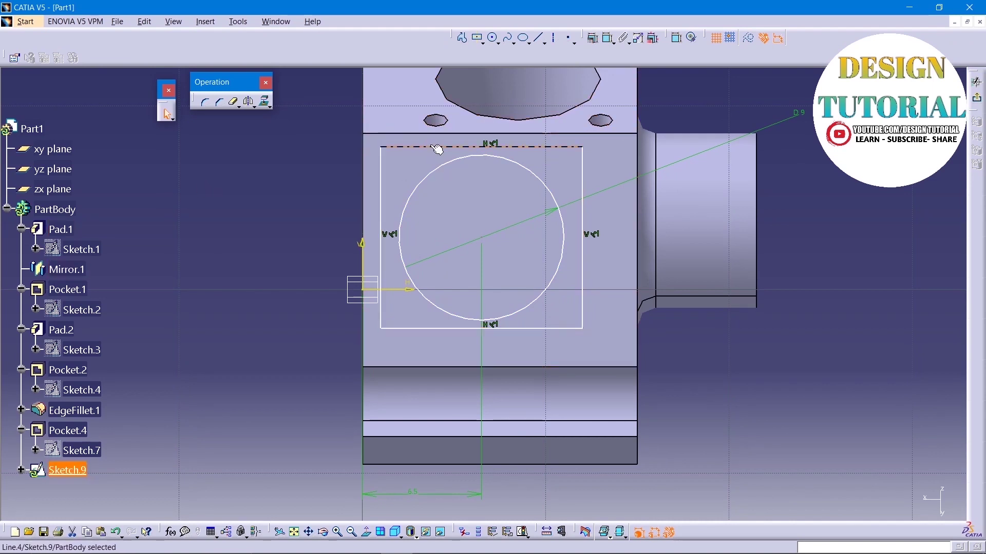
- Convert the four sides of the rectangle into construction lines
click(749, 40)
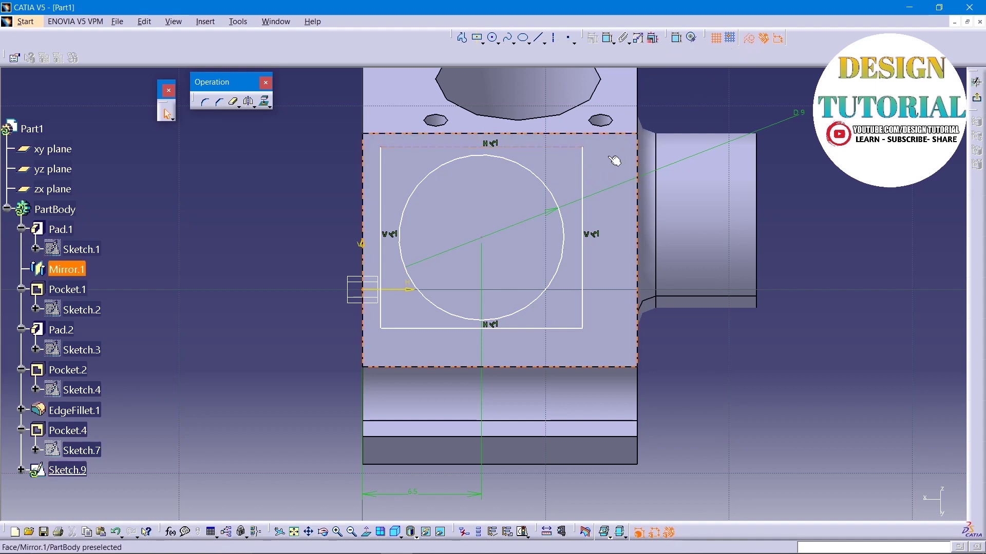
click(582, 167)
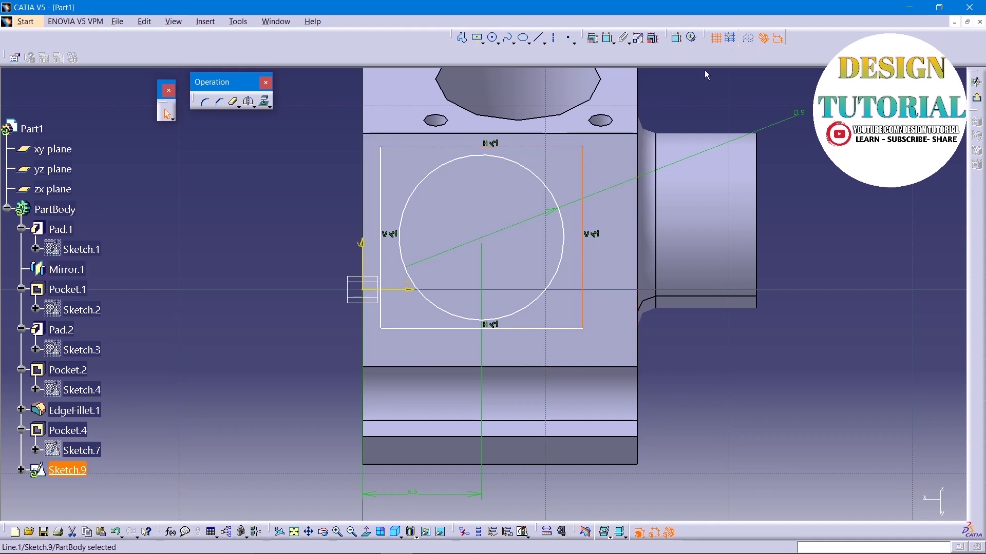
click(751, 43)
click(541, 327)
click(750, 41)
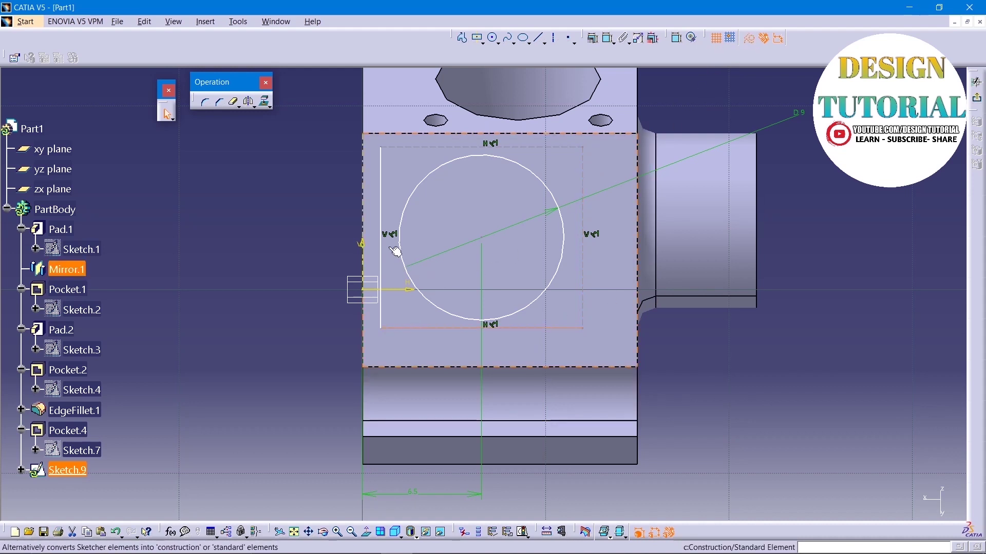
click(380, 207)
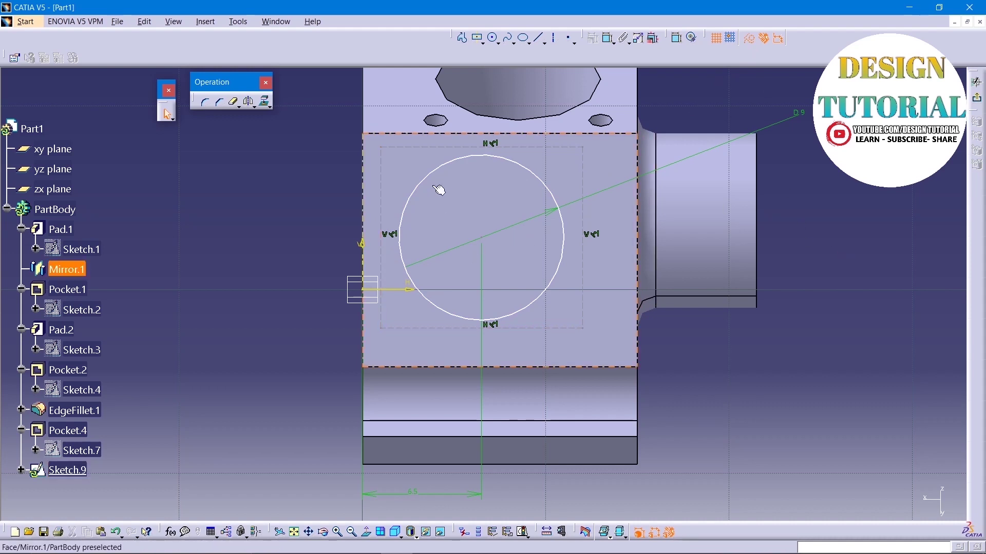
- Dimension the construction rectangle's right side and set its height to 9 mm
click(609, 38)
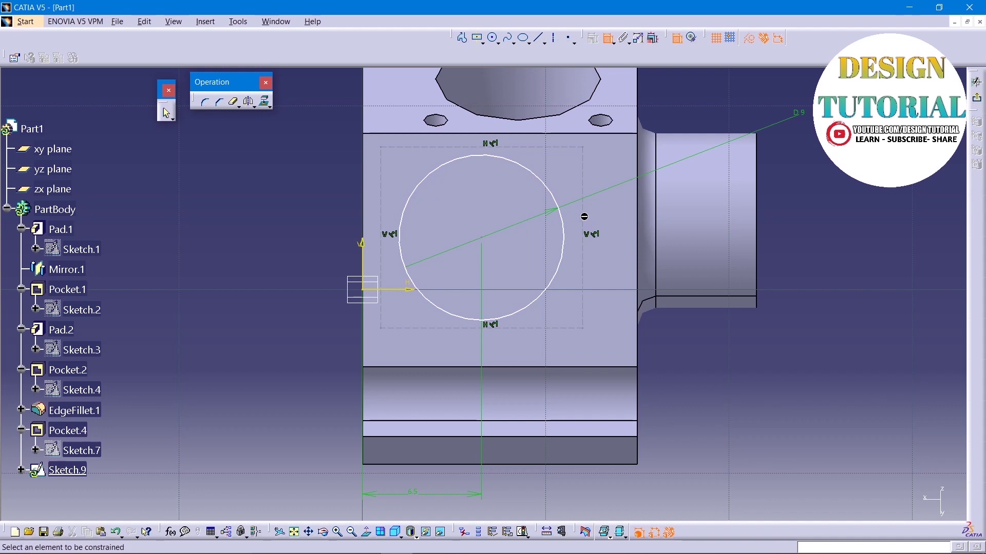
click(583, 214)
click(842, 242)
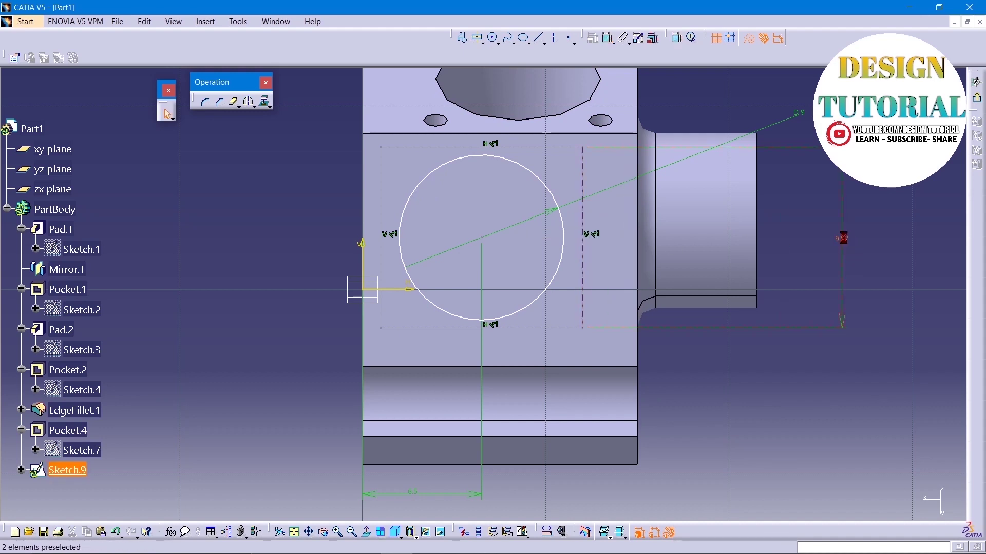
double_click(842, 237)
key(Return)
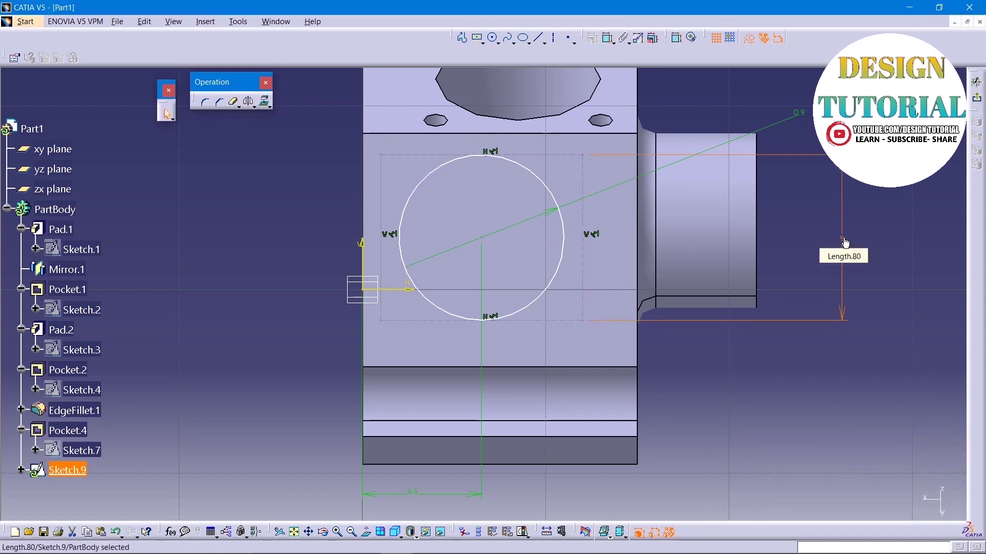
- Dimension the construction rectangle's lower side and set its width to 9 mm
click(607, 38)
click(417, 321)
click(735, 485)
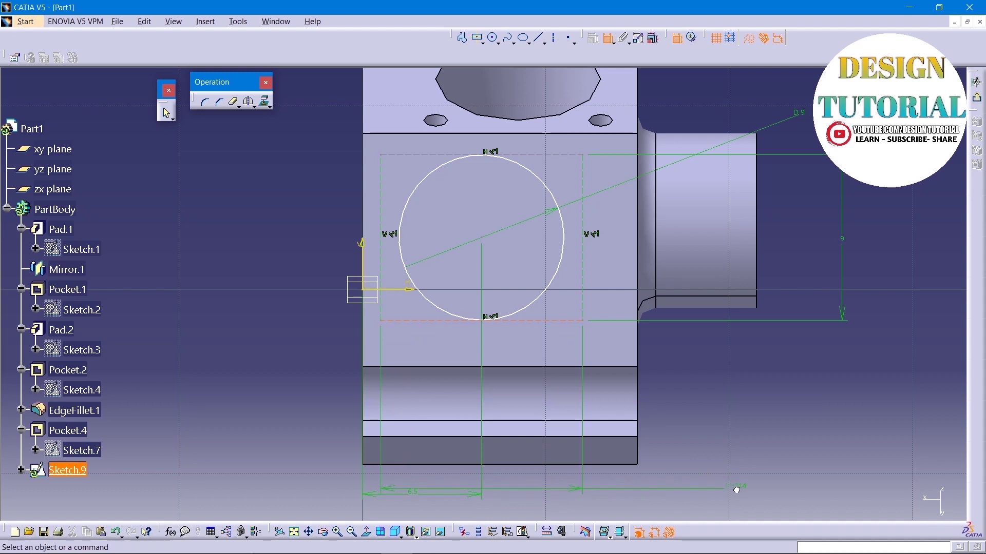
double_click(735, 489)
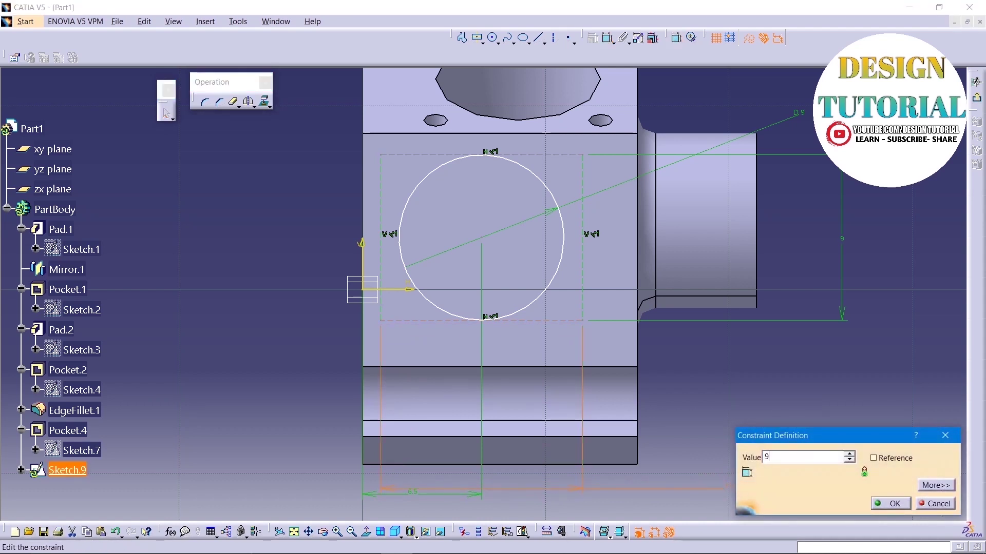
key(Return)
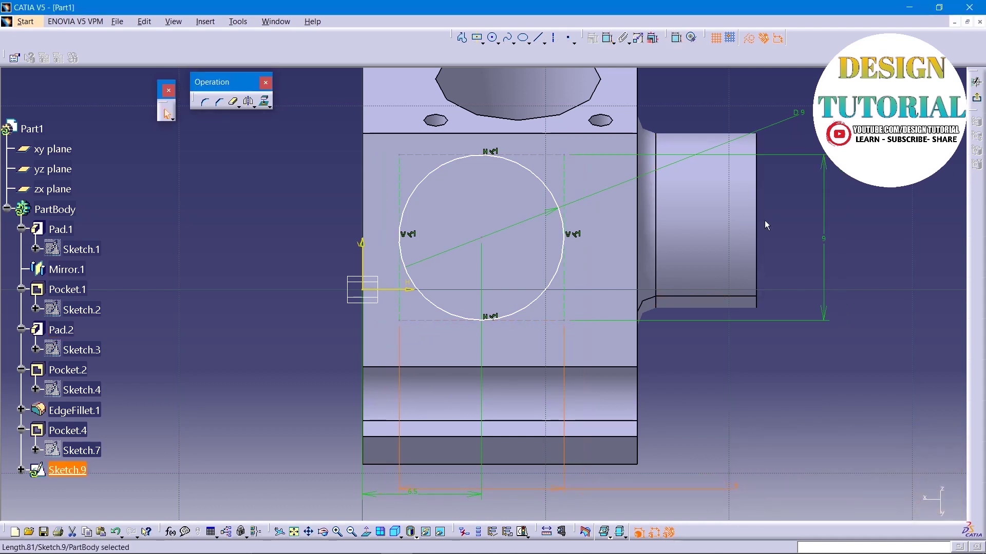
- Draw small circles centred on the rectangle's upper-right and upper-left corners, making the upper-right one standard geometry
click(496, 41)
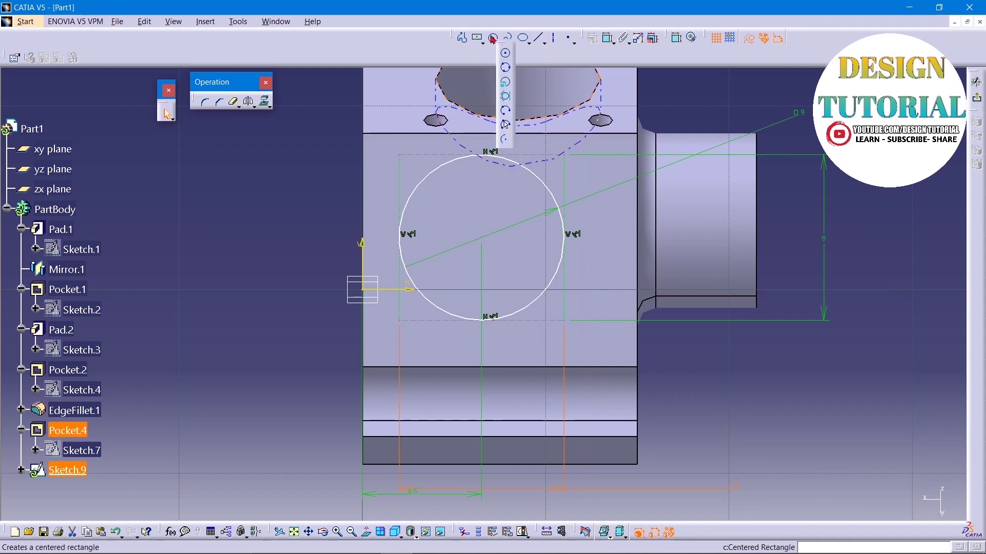
click(505, 53)
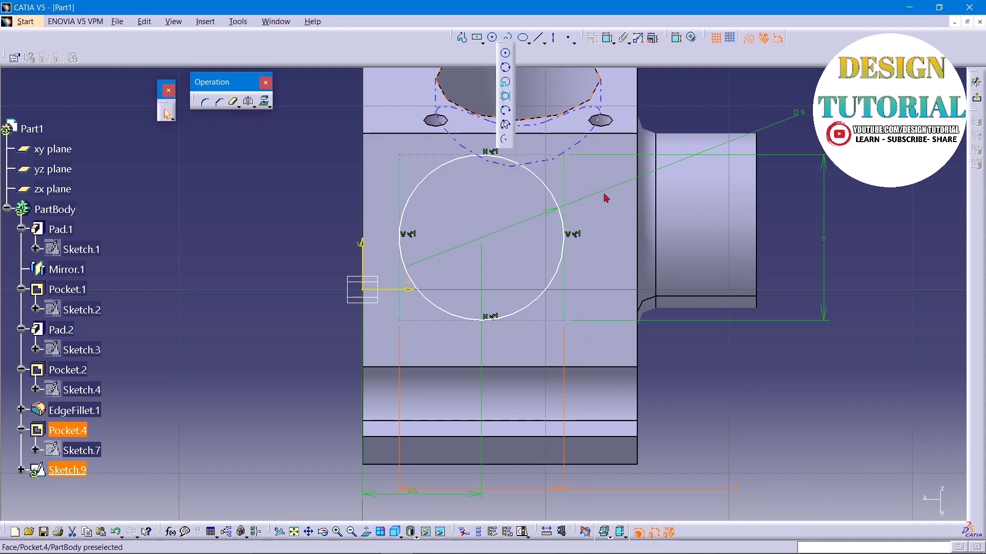
click(565, 155)
click(575, 167)
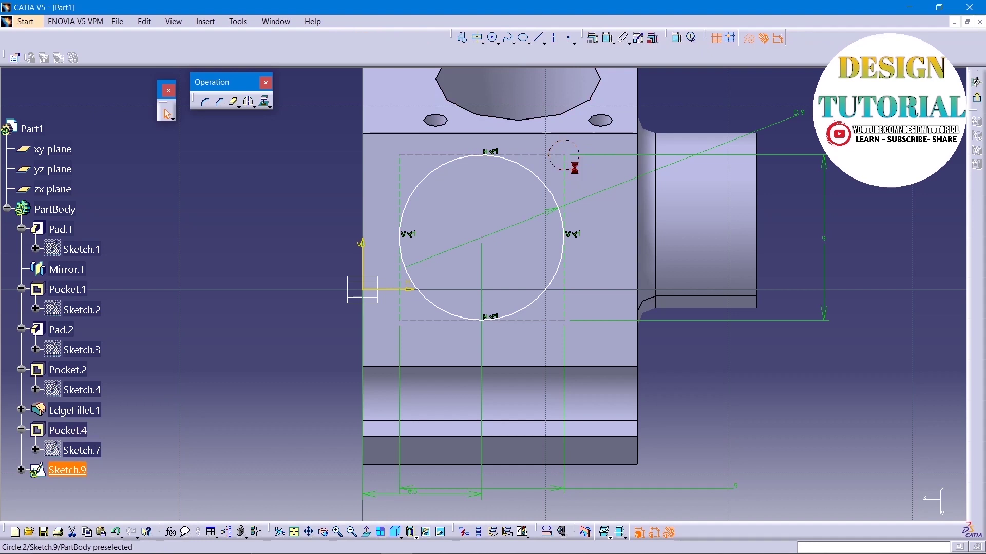
click(751, 41)
click(494, 39)
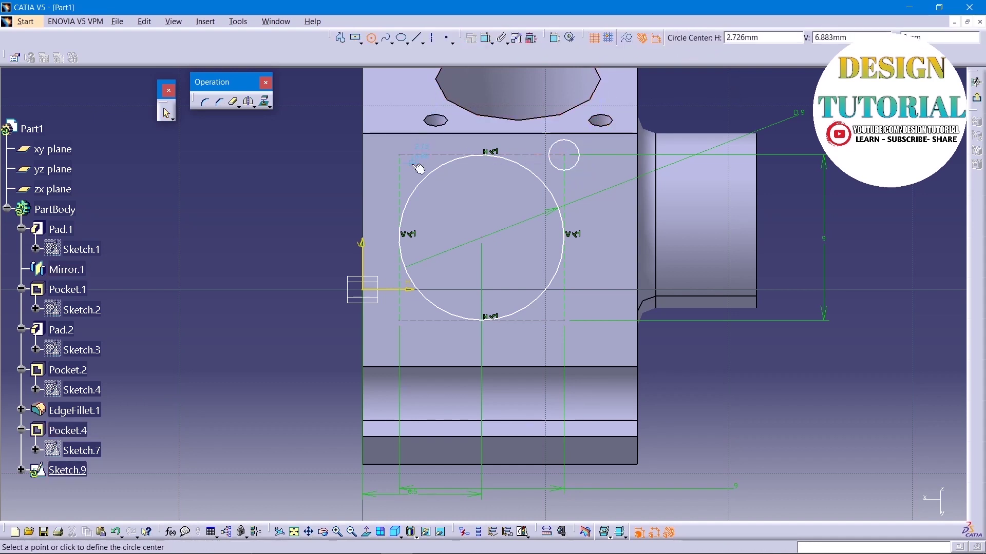
click(405, 159)
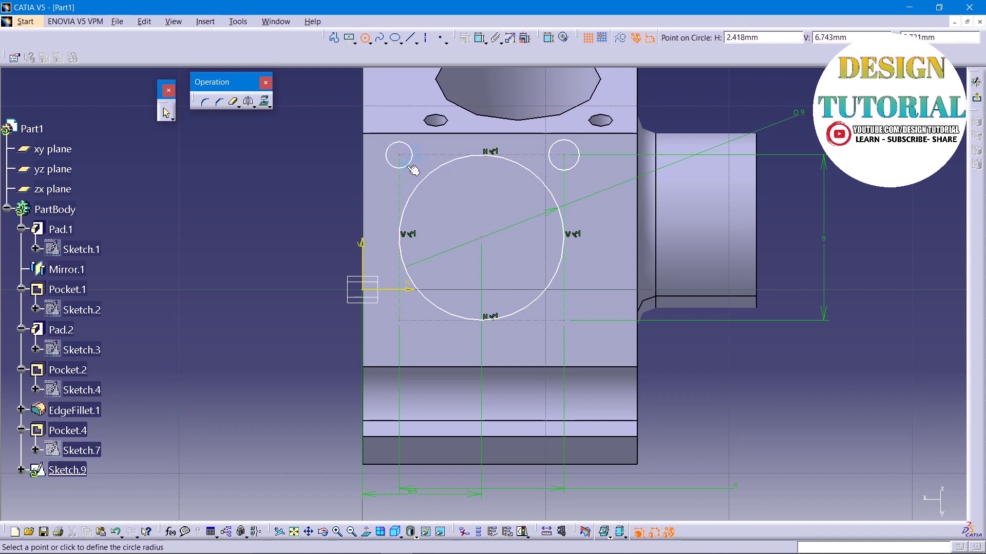
click(412, 167)
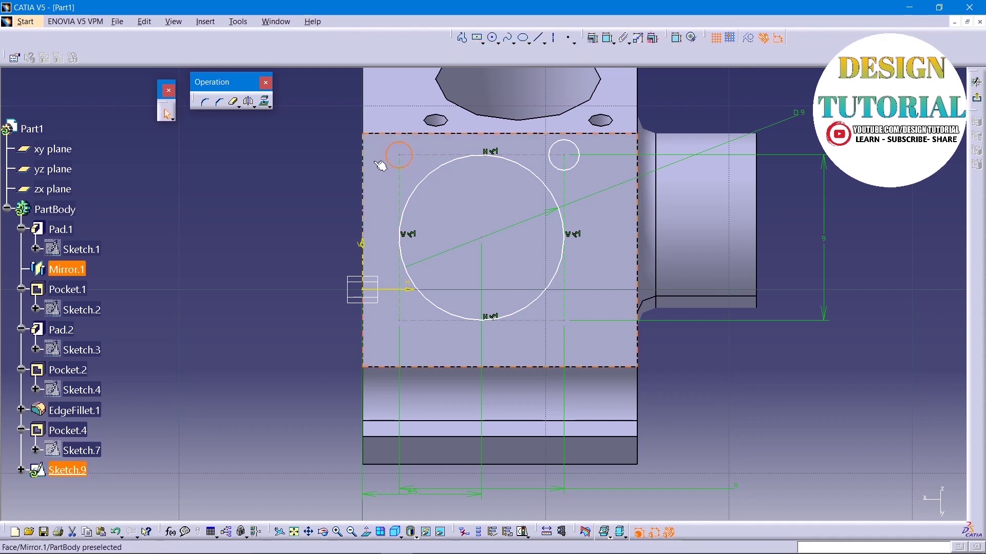
- Draw small circles centred on the construction rectangle's lower-right and lower-left corners
click(497, 42)
click(505, 50)
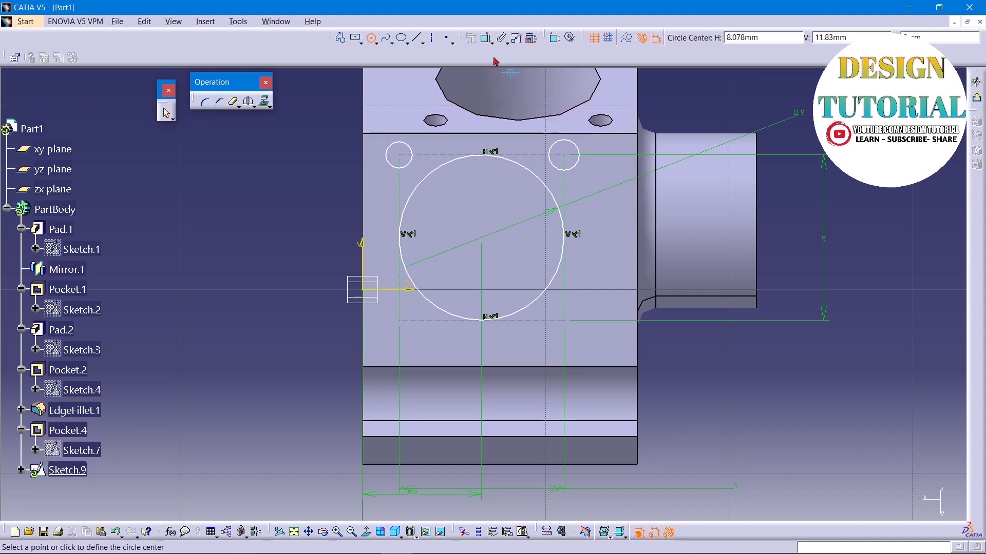
click(564, 321)
click(567, 331)
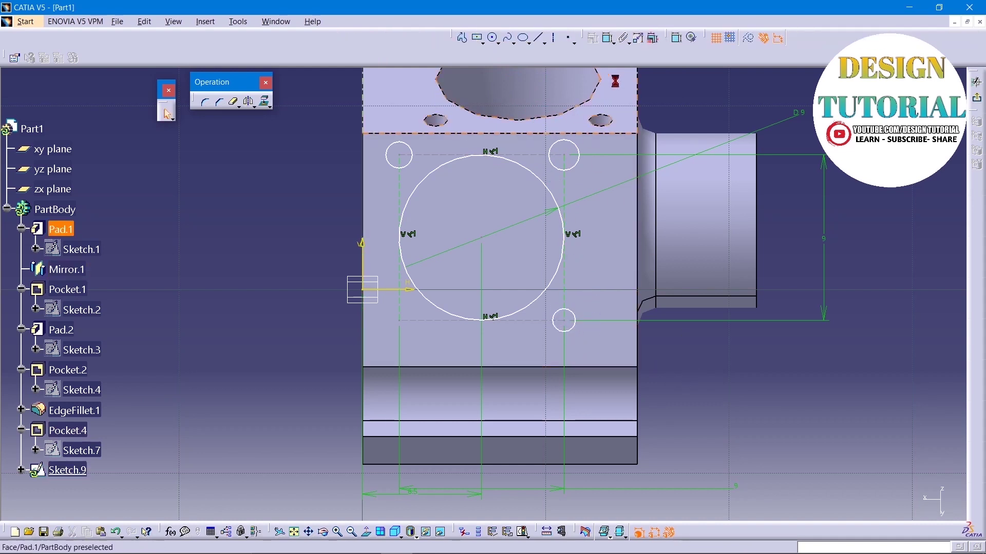
click(609, 38)
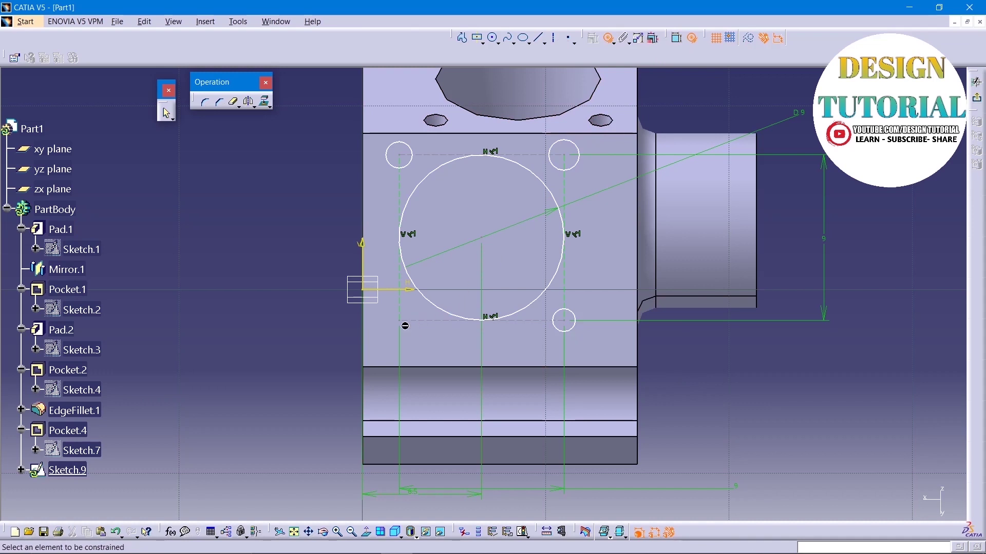
click(493, 38)
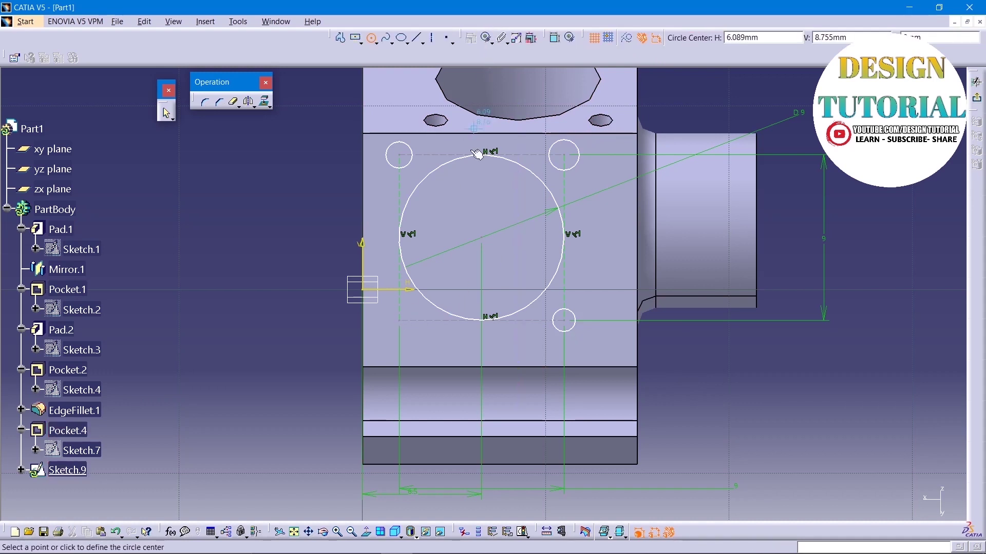
click(399, 320)
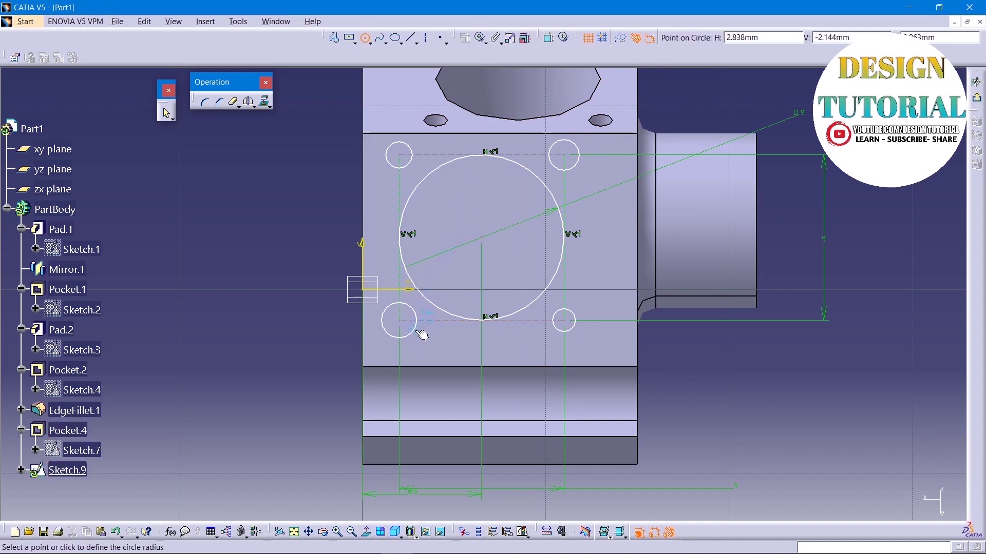
click(414, 331)
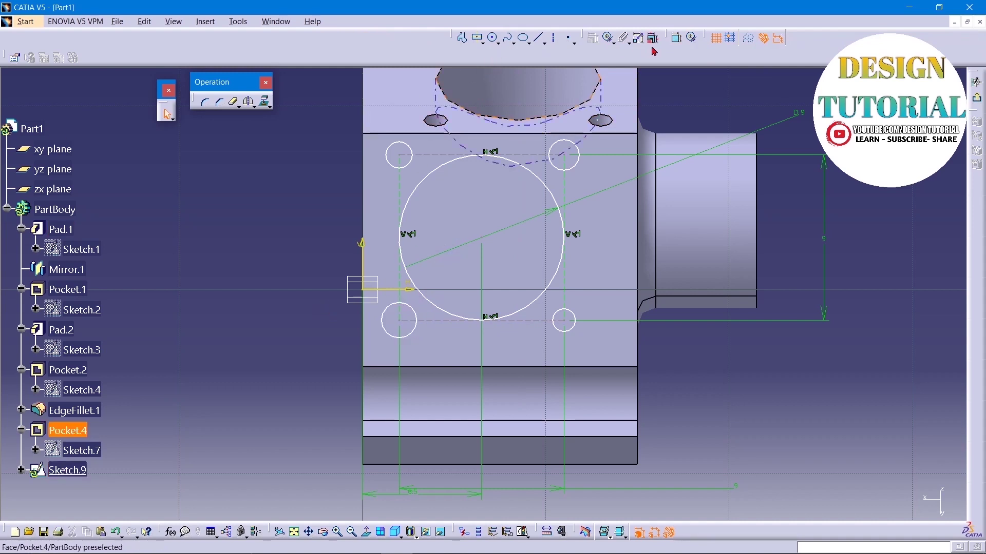
- Dimension the upper-right and upper-left corner circles and set each diameter to 1.3 mm
click(585, 163)
click(709, 94)
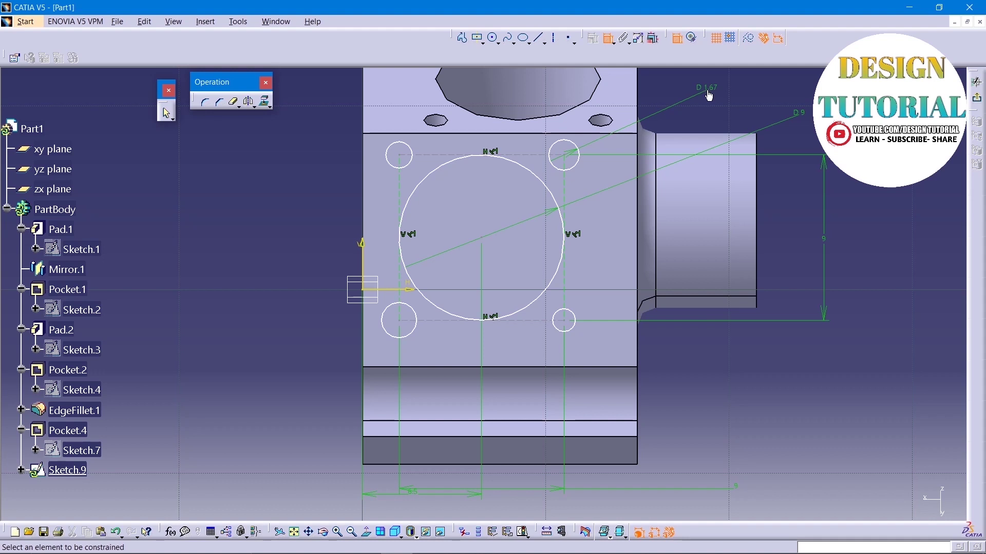
double_click(710, 93)
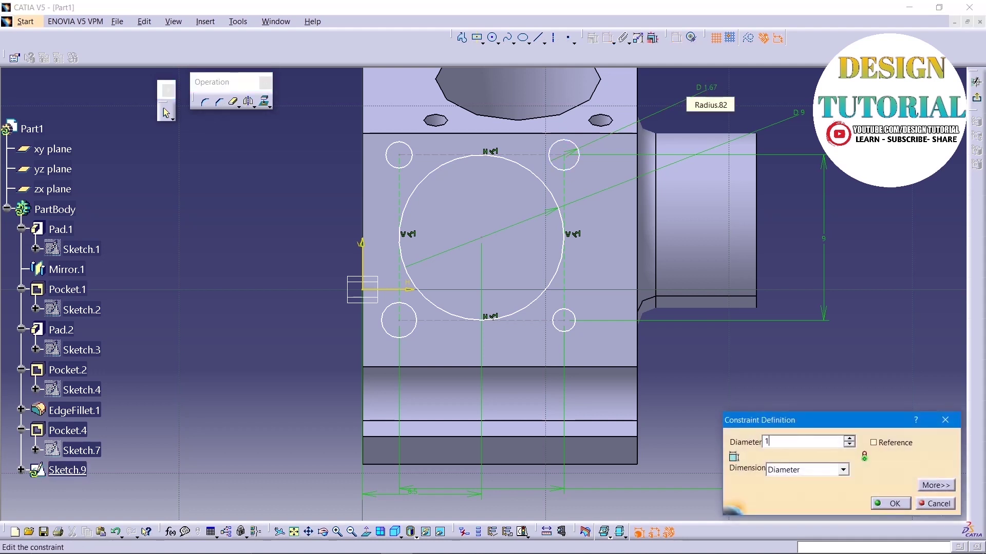
key(Return)
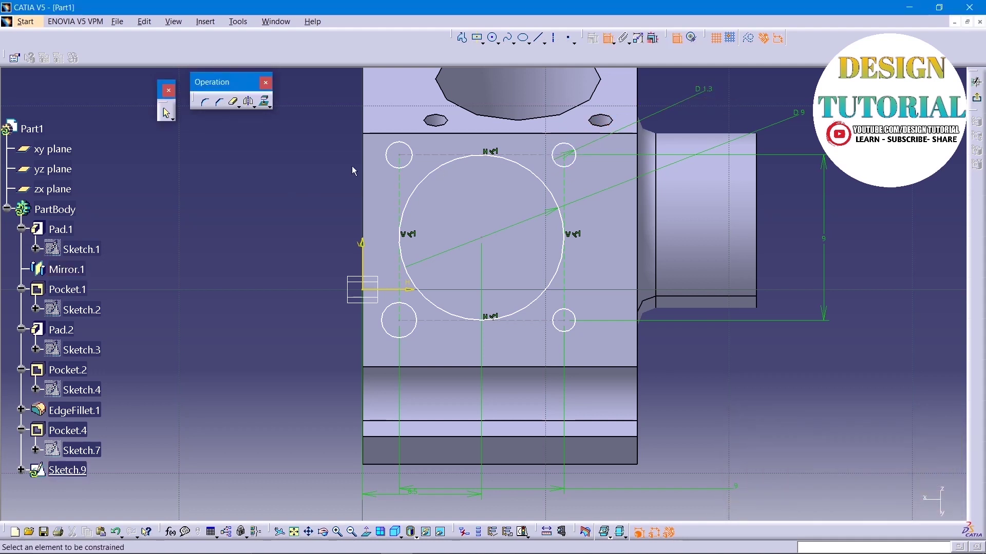
click(386, 153)
click(318, 181)
double_click(318, 178)
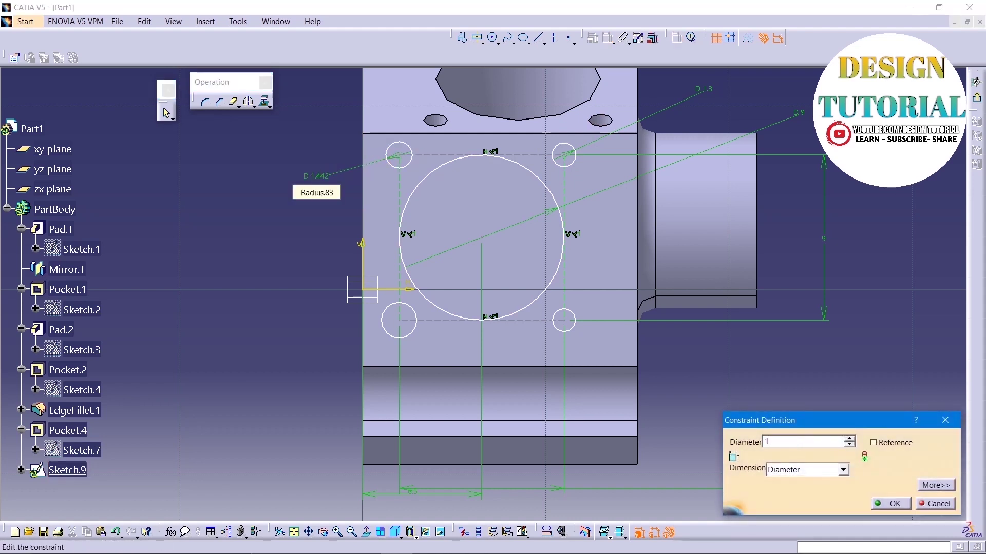
key(Return)
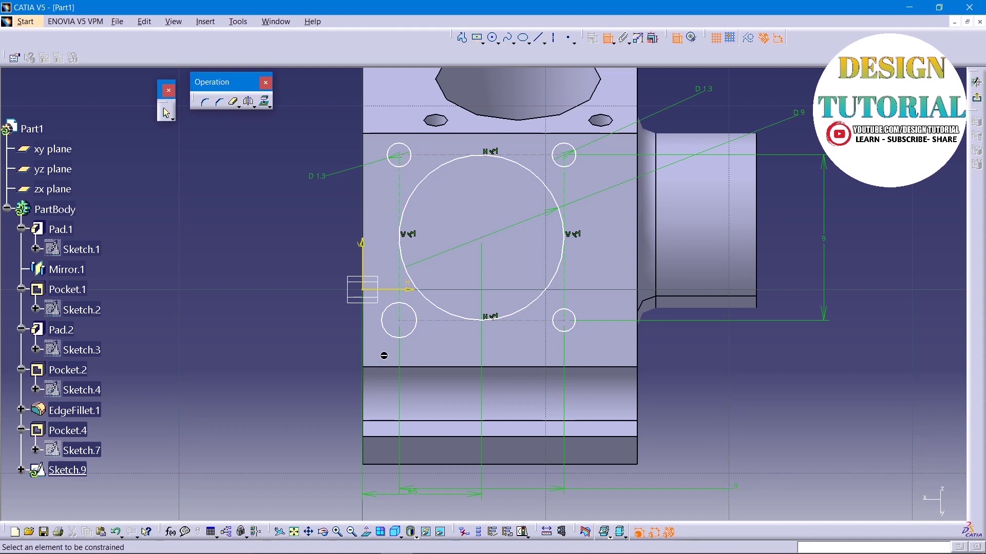
- Dimension the lower-left and lower-right corner circles and set each diameter to 1.3 mm
click(387, 337)
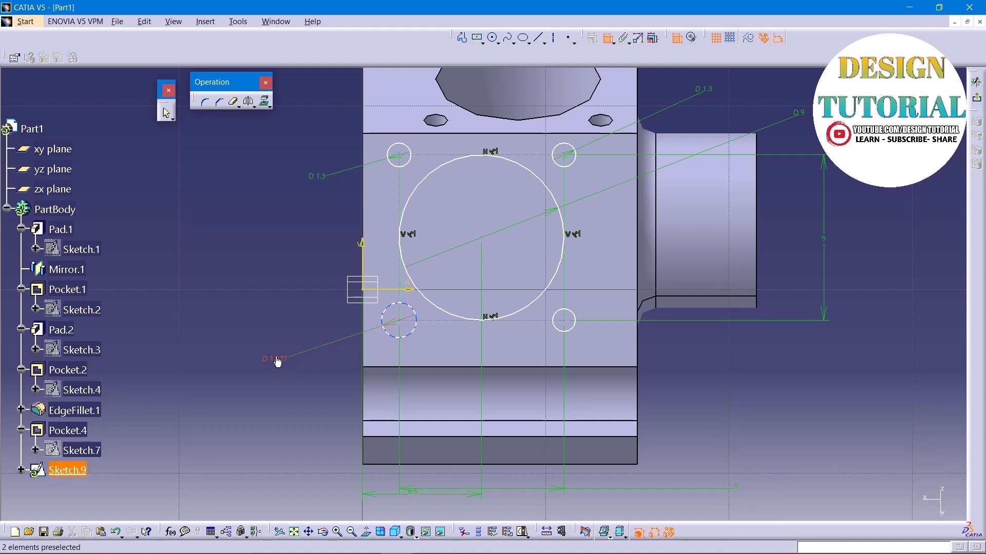
click(278, 363)
double_click(278, 361)
text(1.)
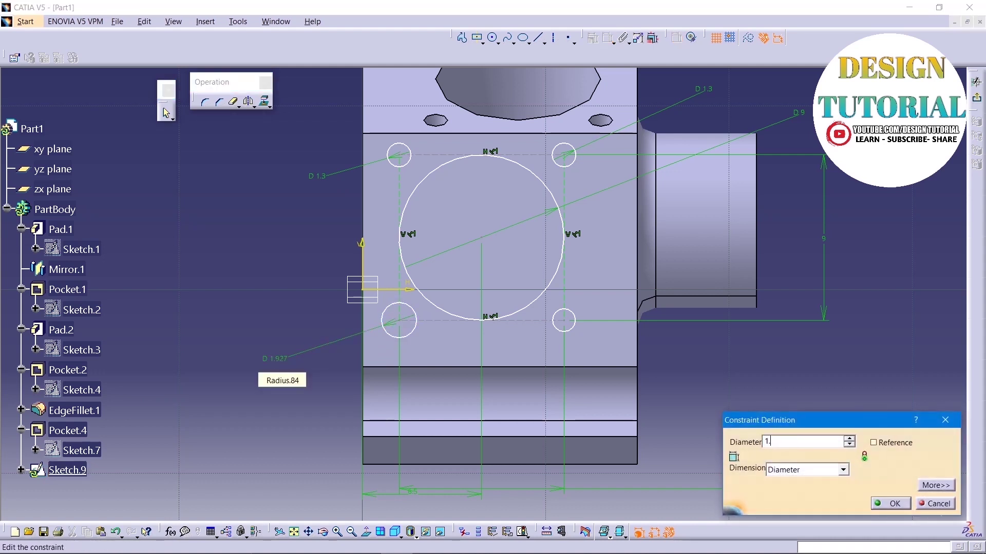
text(3)
key(Return)
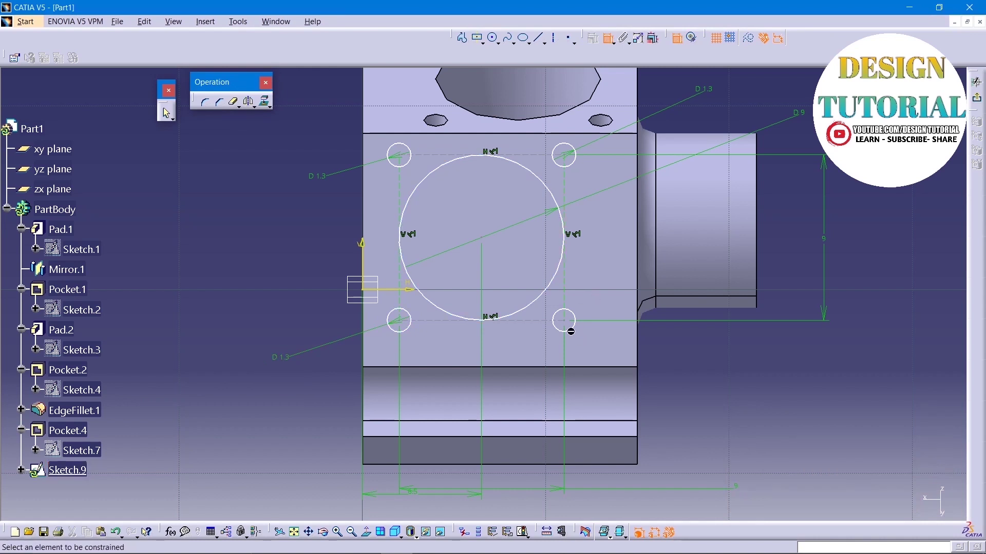
click(571, 331)
click(697, 396)
double_click(699, 399)
text(1.3)
key(Return)
- Exit the sketch and cut the large circle and four corner circles as a pocket 7 mm deep
click(976, 82)
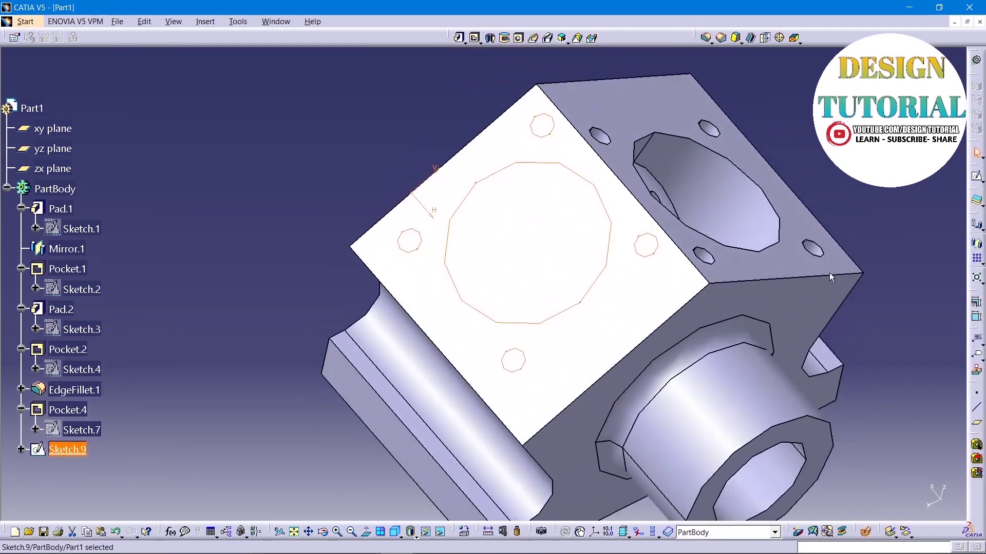
click(474, 37)
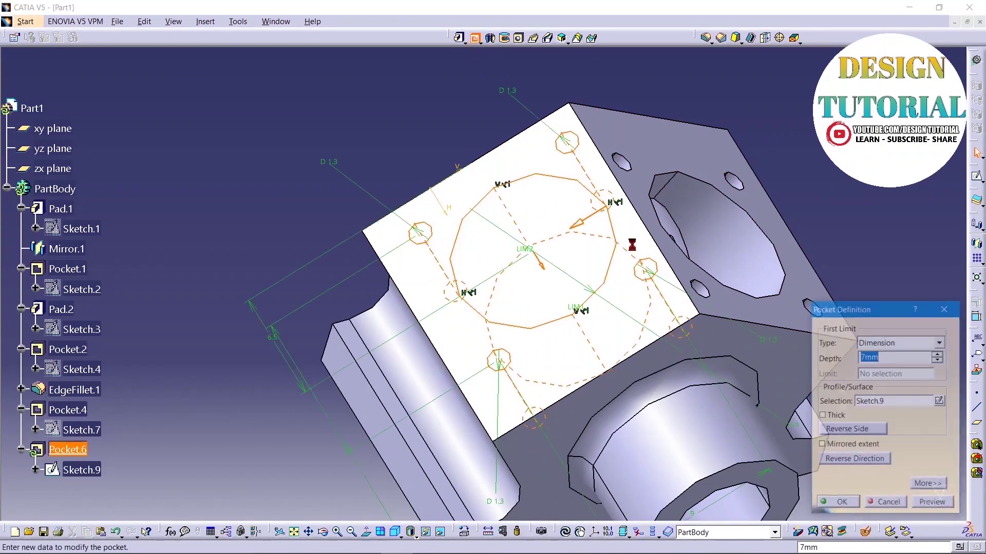
click(839, 504)
middle_drag(899, 325, 760, 217)
middle_drag(766, 206, 746, 279)
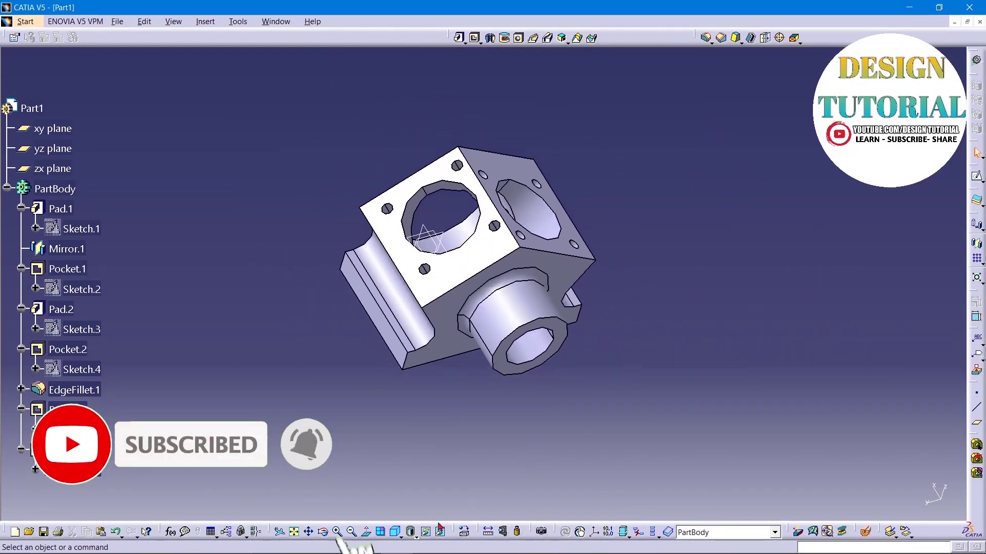
- Set the display mode to Shading with Material and open the material library
click(415, 536)
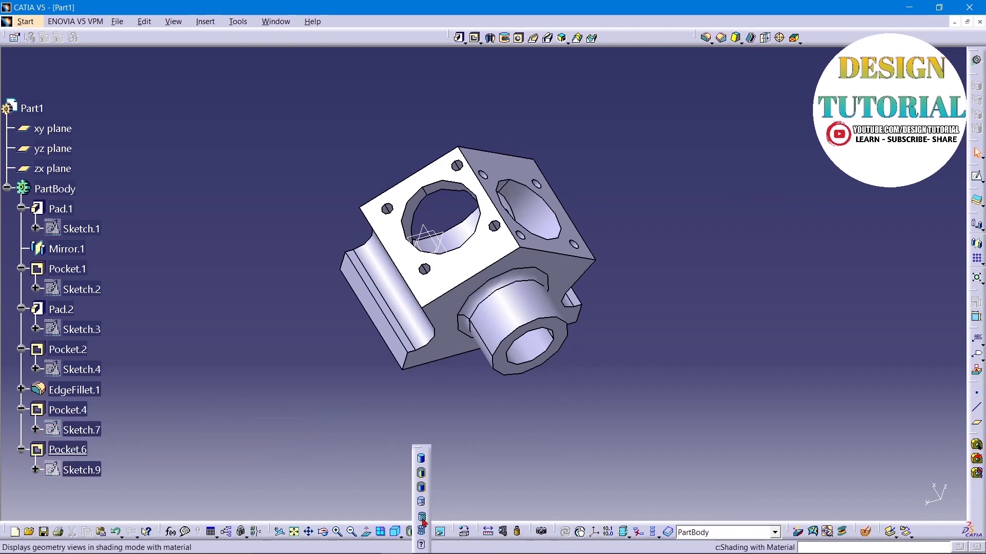
click(421, 518)
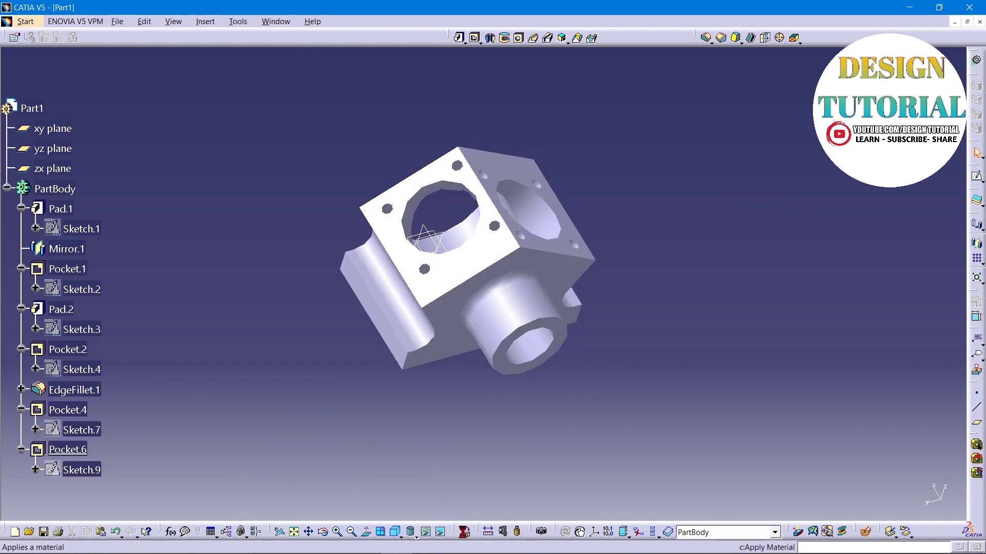
click(464, 532)
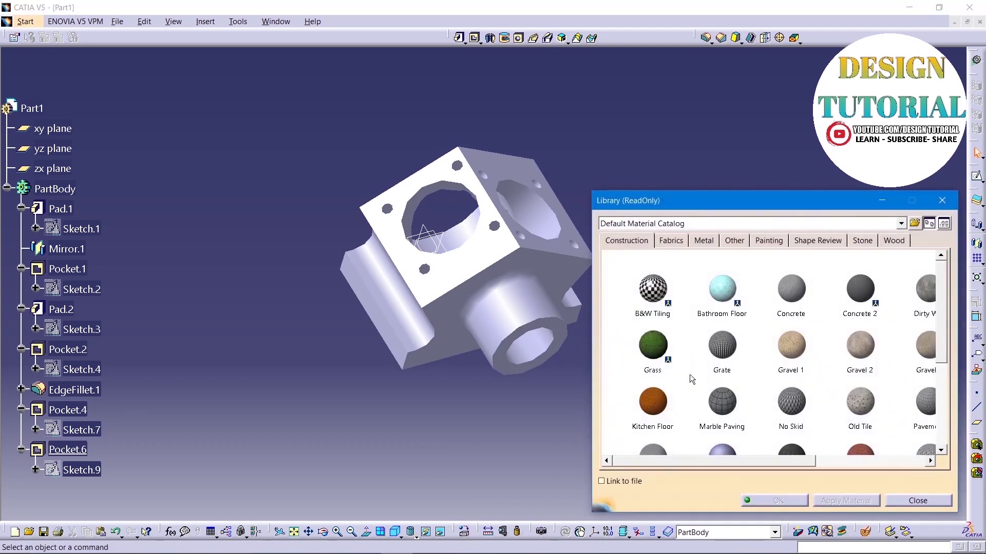
- Apply the Silver metal material to the part body
click(704, 241)
click(713, 288)
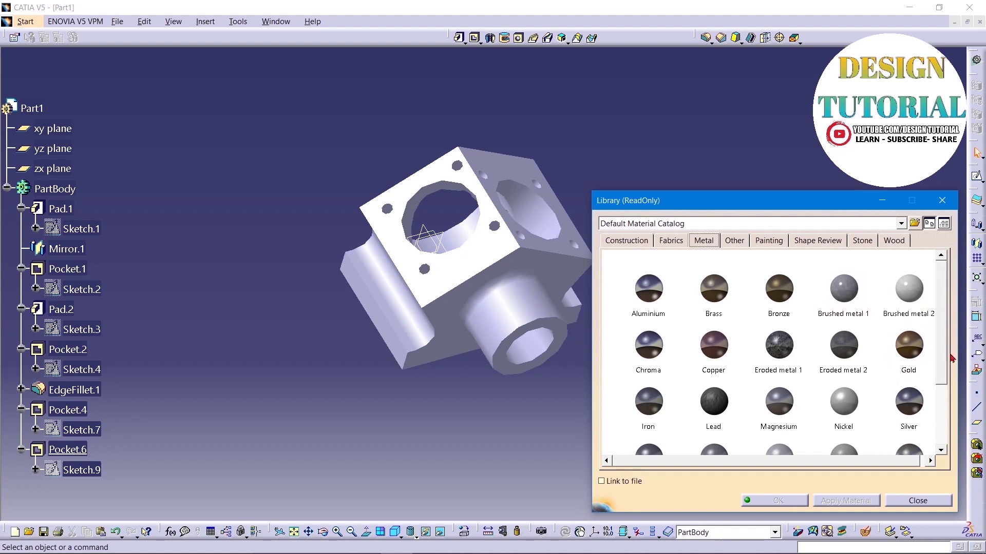
drag(940, 334, 942, 370)
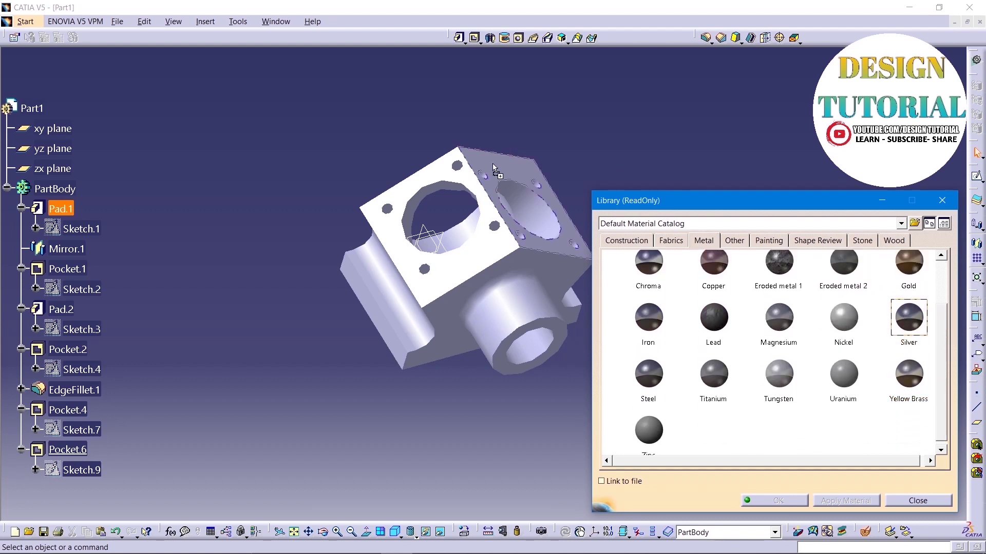
drag(493, 168, 494, 169)
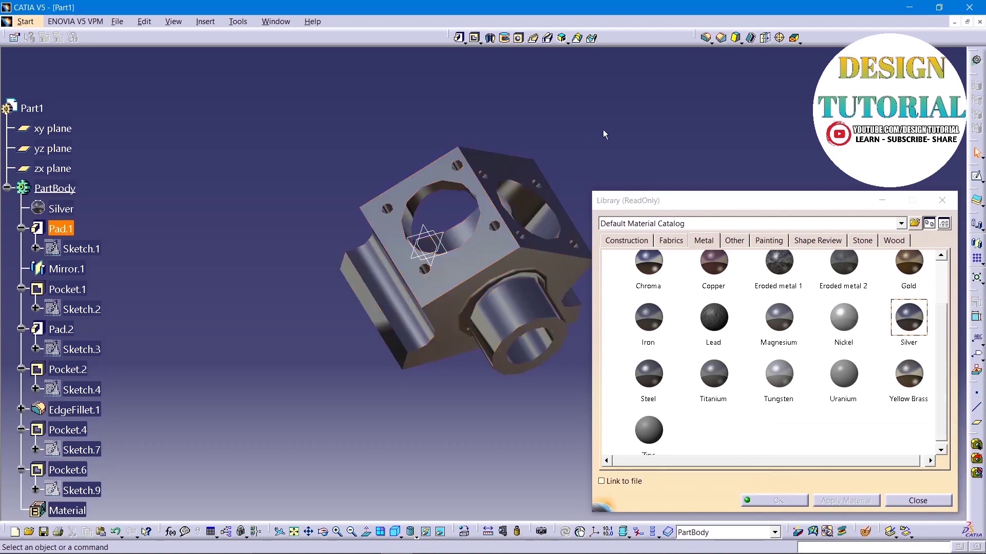
- Replace the part body's material with Titanium
click(714, 372)
drag(715, 377, 503, 153)
click(689, 128)
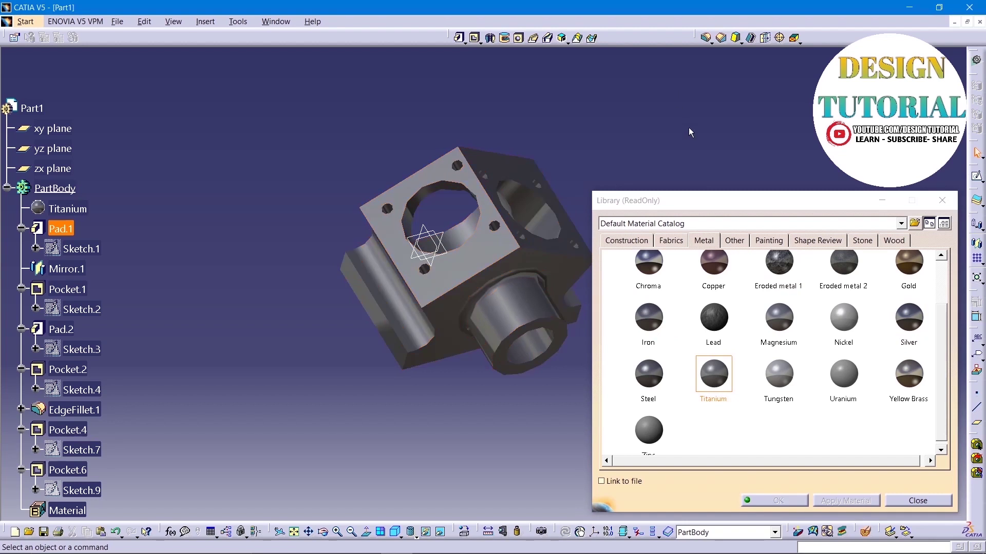
- Apply the Fire Red painting material to the part body and close the material library
click(648, 240)
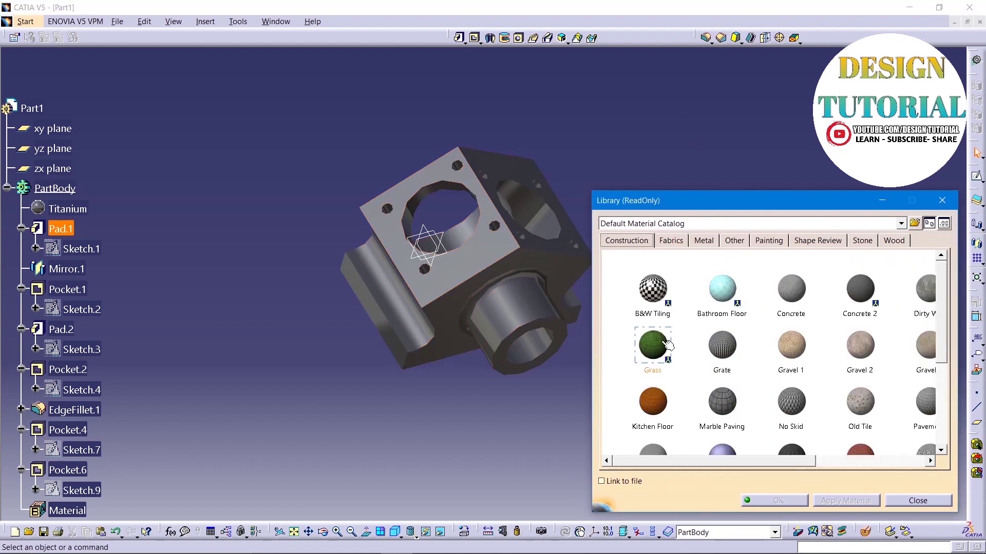
click(779, 243)
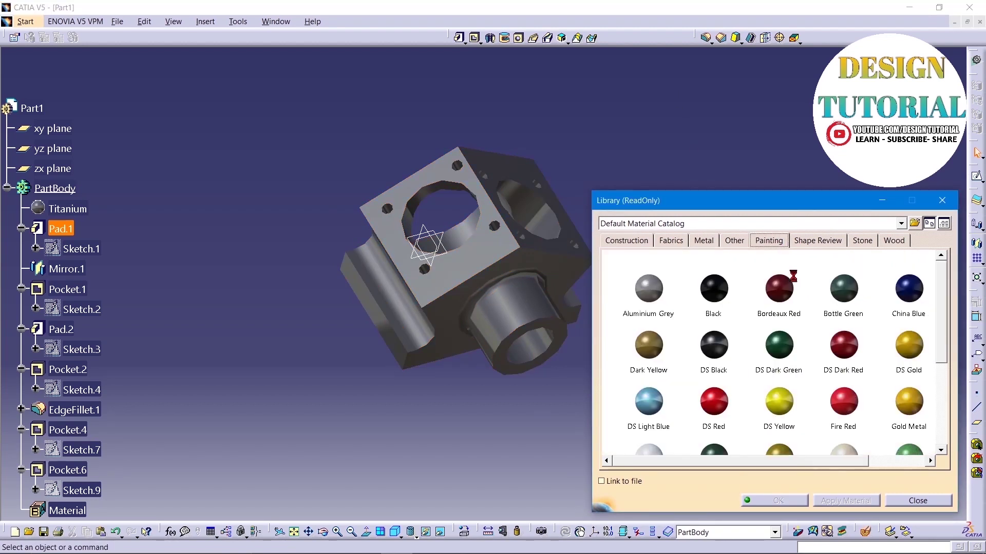
scroll(631, 409, down, 3)
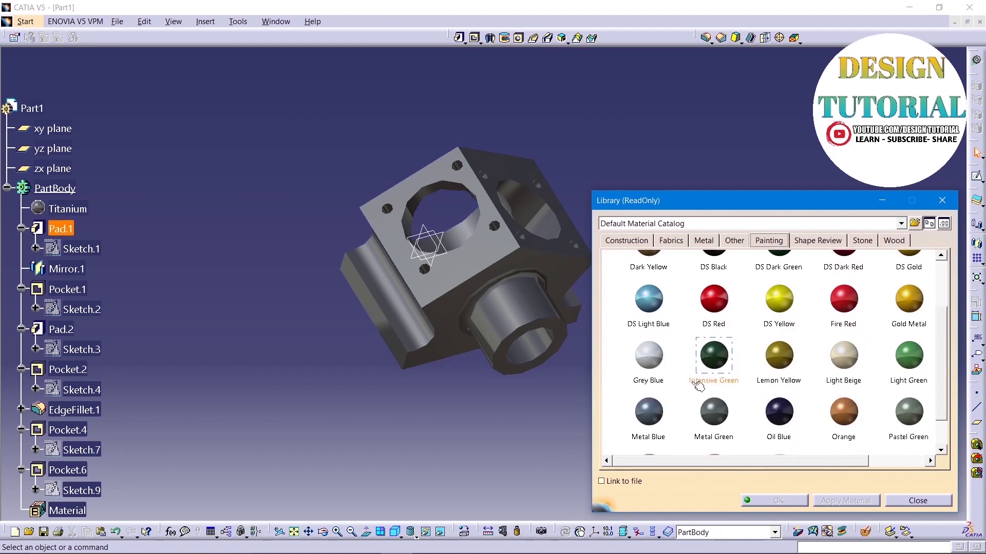
drag(850, 327, 507, 164)
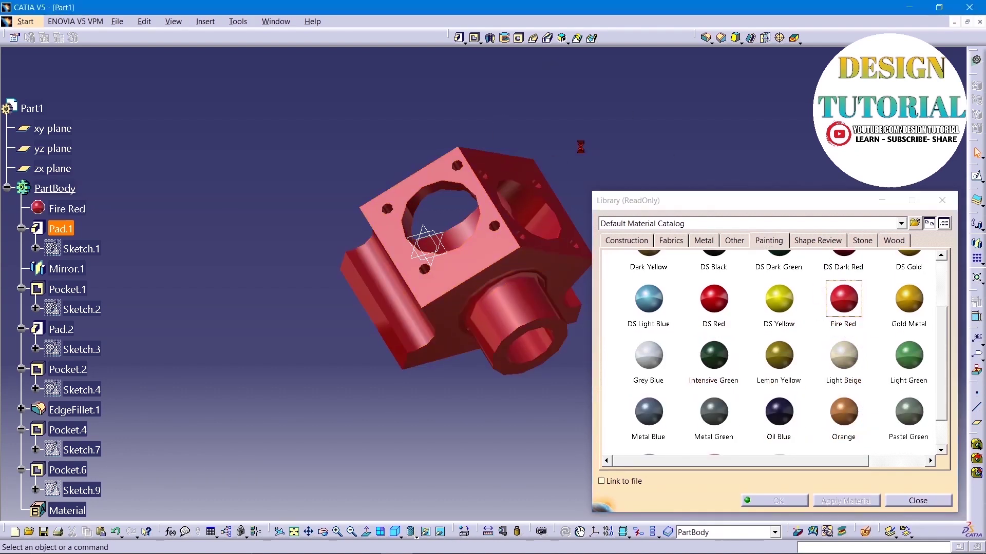
click(914, 504)
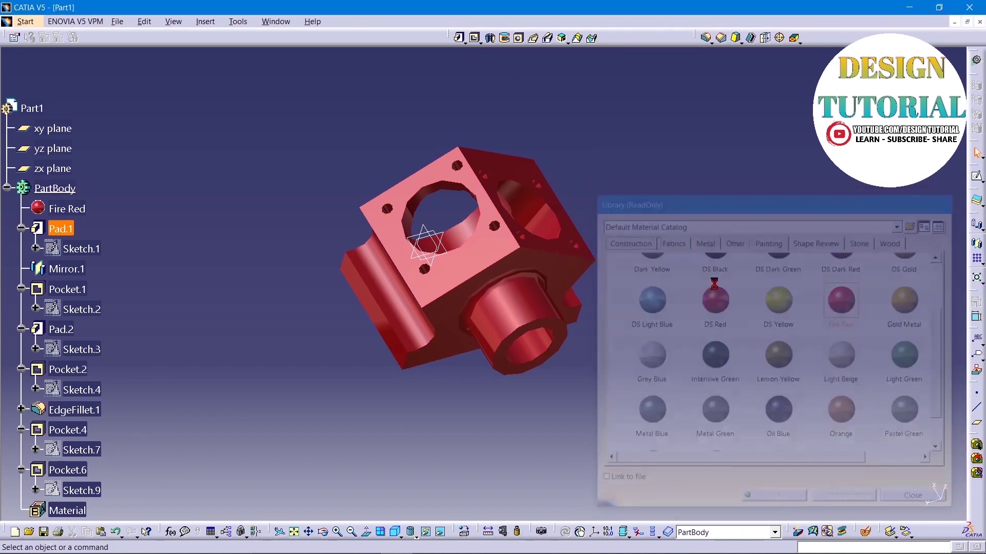
mouse_move(644, 402)
middle_down()
mouse_move(610, 367)
mouse_move(500, 306)
mouse_move(387, 179)
mouse_move(603, 184)
mouse_move(687, 308)
mouse_move(524, 345)
middle_up()
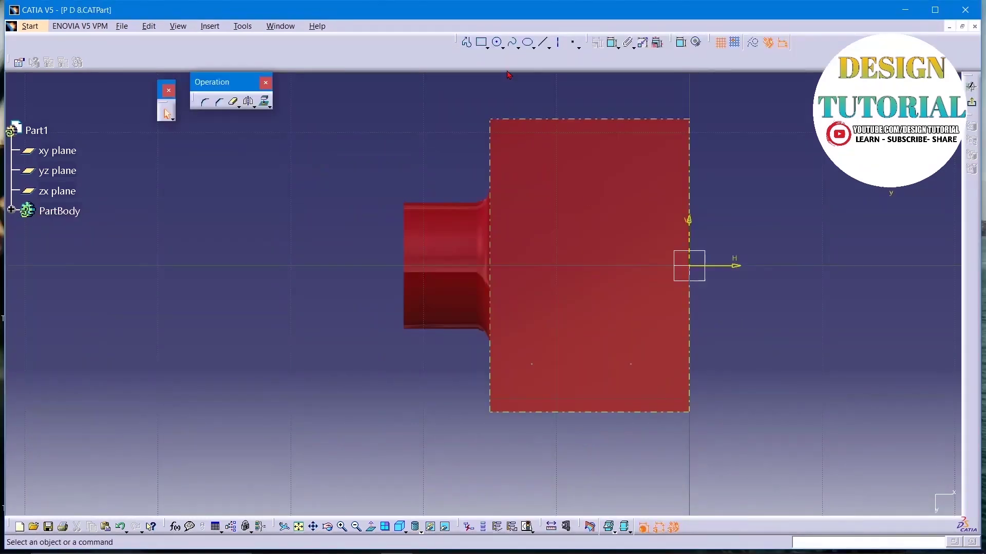
- Sketch a circle centred at about H -4.65 mm, V 7.2 mm on the rectangular face and another on the existing point below it
click(497, 42)
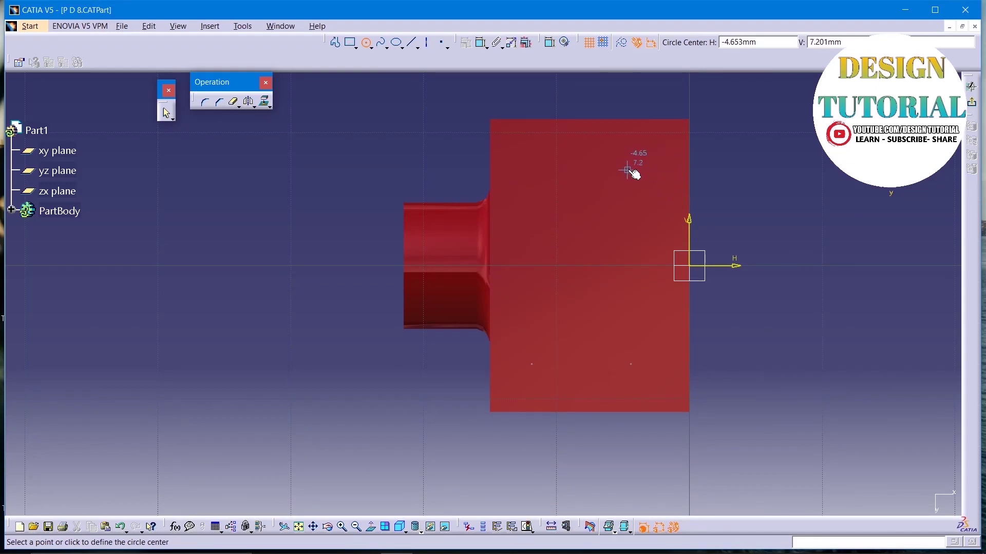
click(629, 170)
click(643, 179)
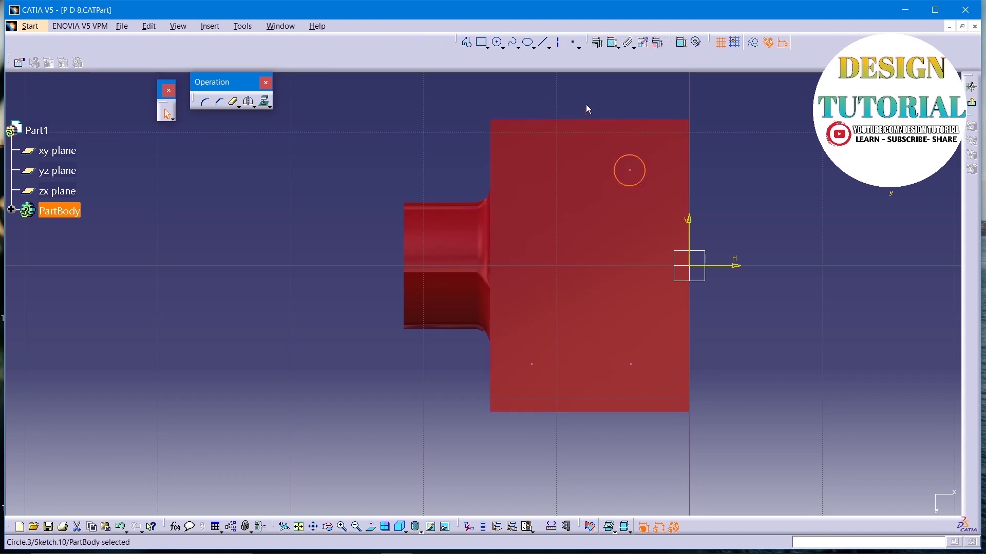
click(496, 42)
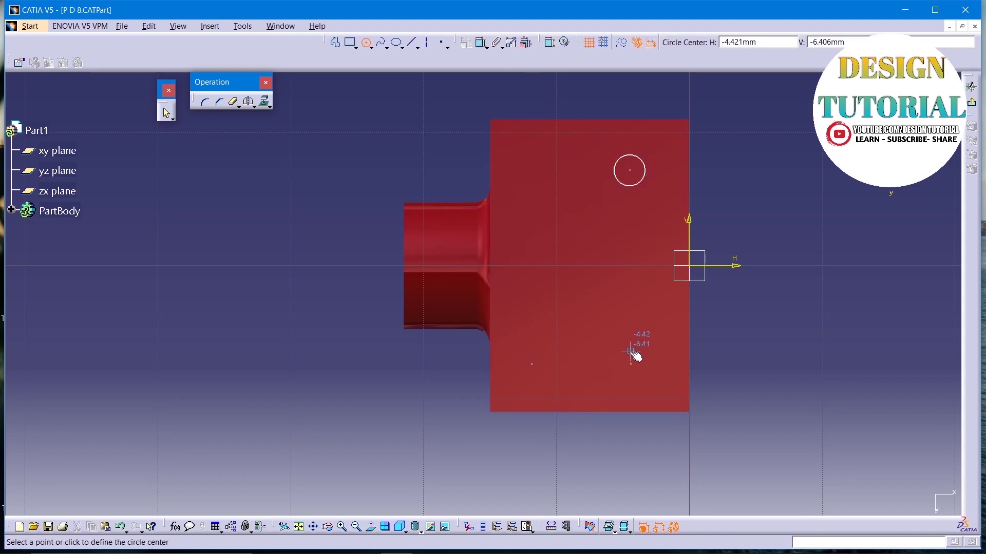
click(631, 364)
click(646, 369)
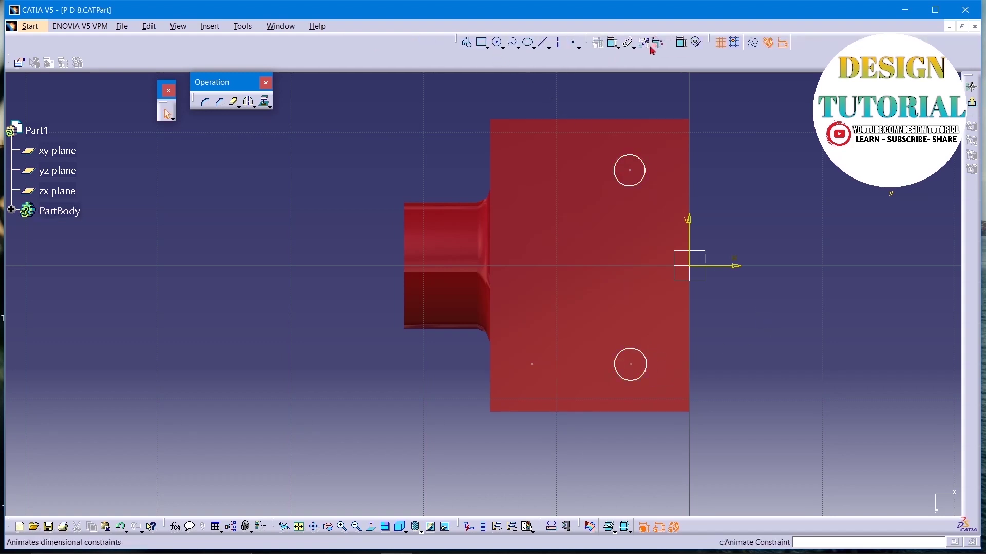
- Constrain the upper circle's centre to lie 5 mm below the rectangular face's top edge
click(682, 42)
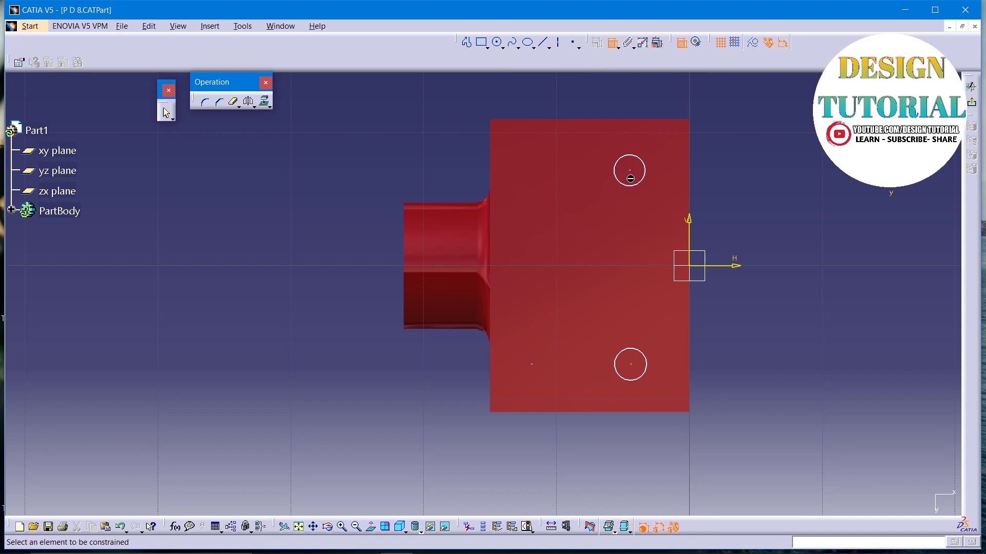
click(629, 119)
click(735, 158)
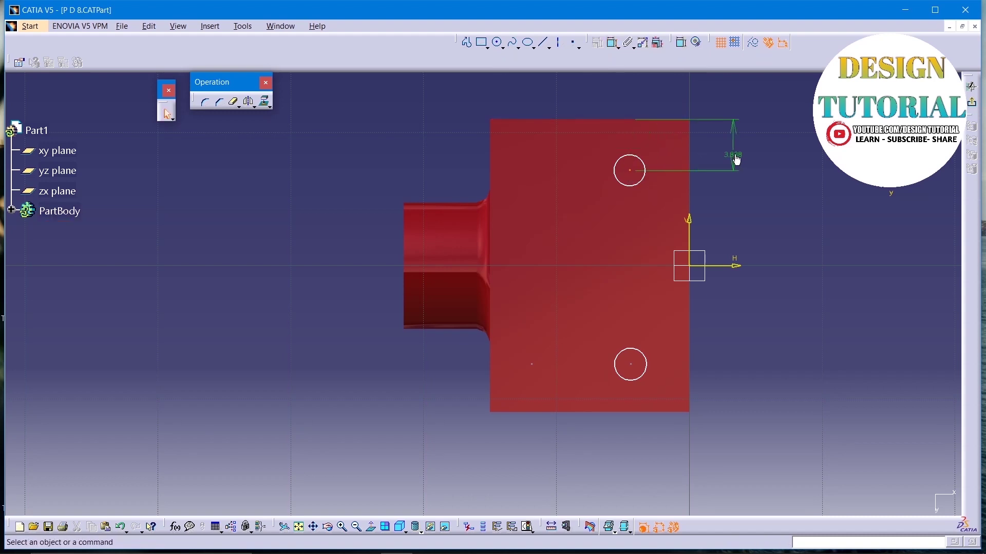
double_click(734, 157)
text(5)
key(Return)
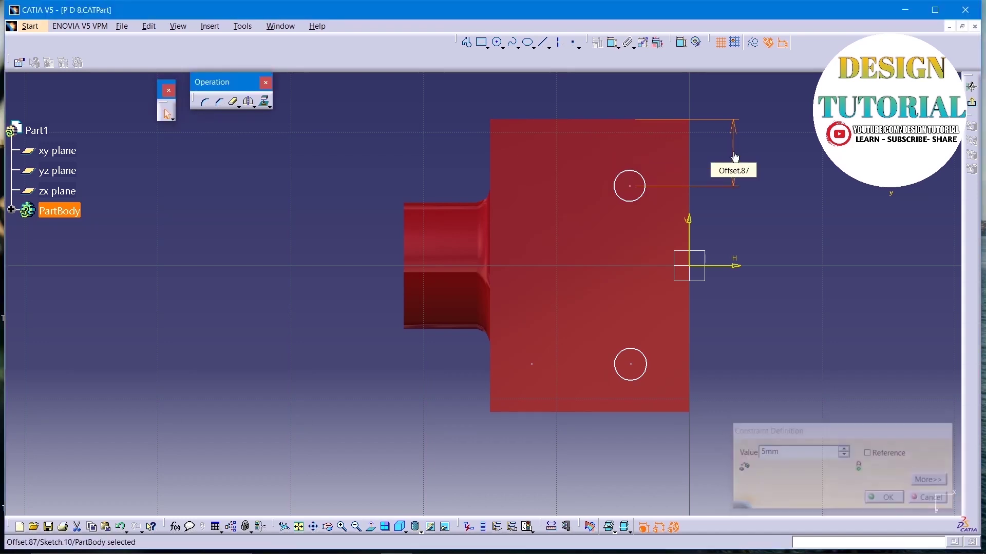
- Constrain the distance between the upper and lower circle centres to 12 mm
drag(631, 365, 631, 362)
click(630, 185)
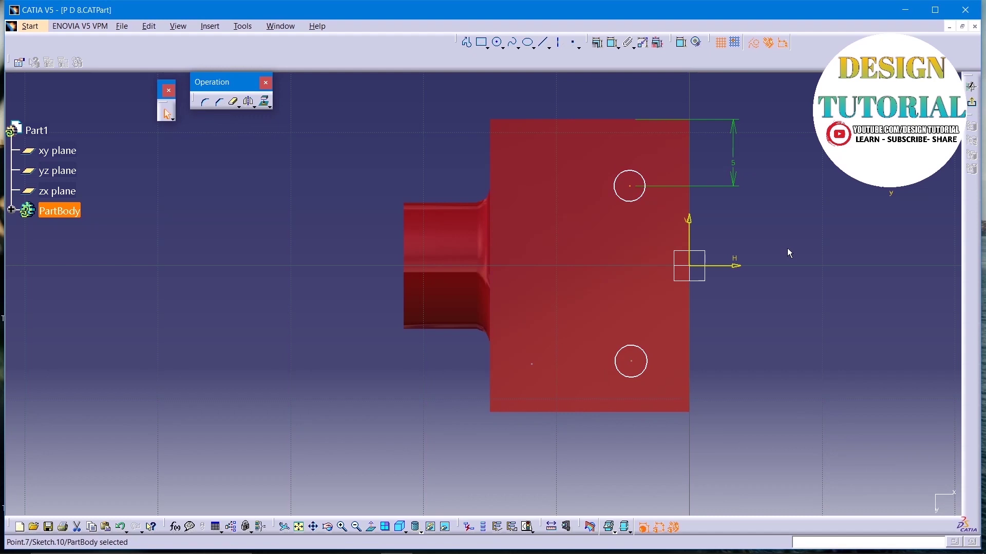
click(681, 42)
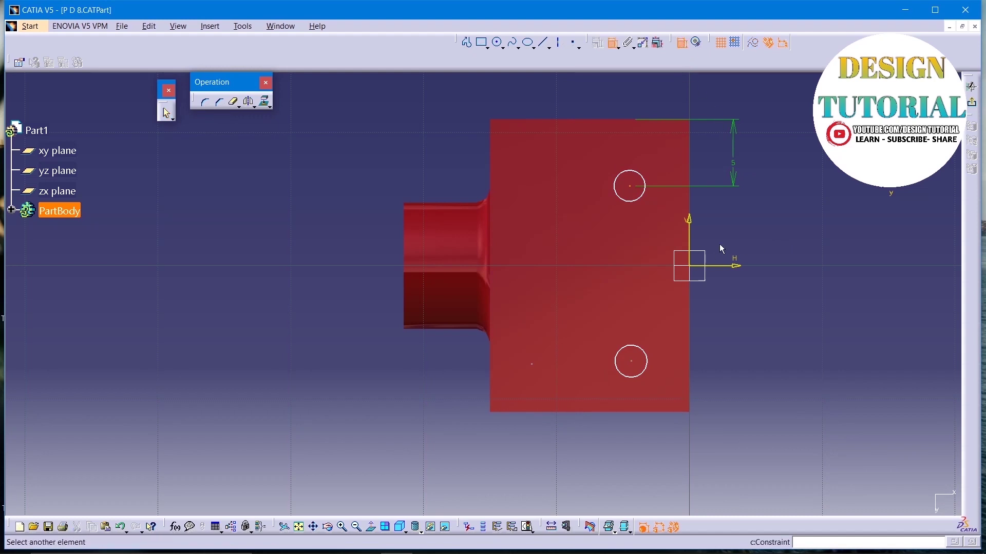
click(631, 360)
click(749, 298)
double_click(749, 297)
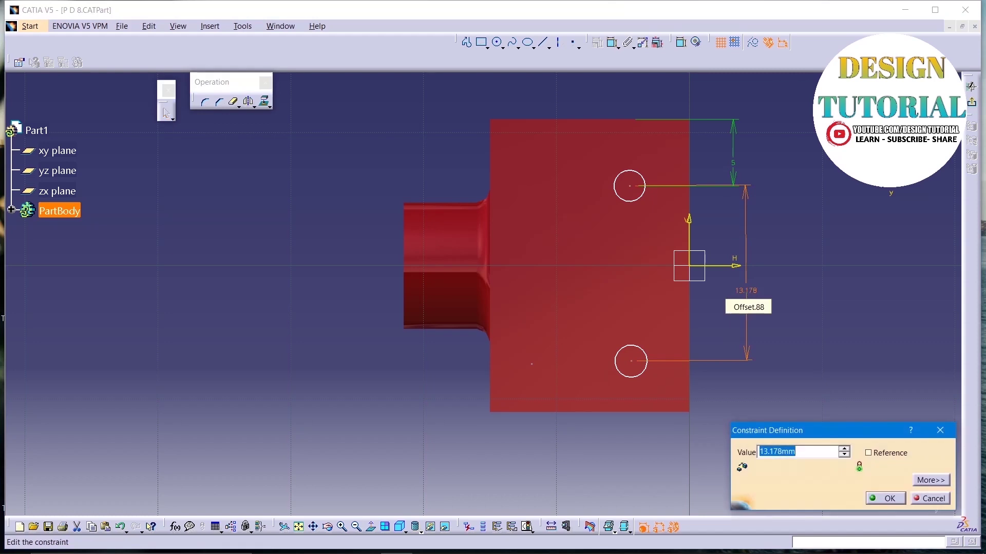
key(Return)
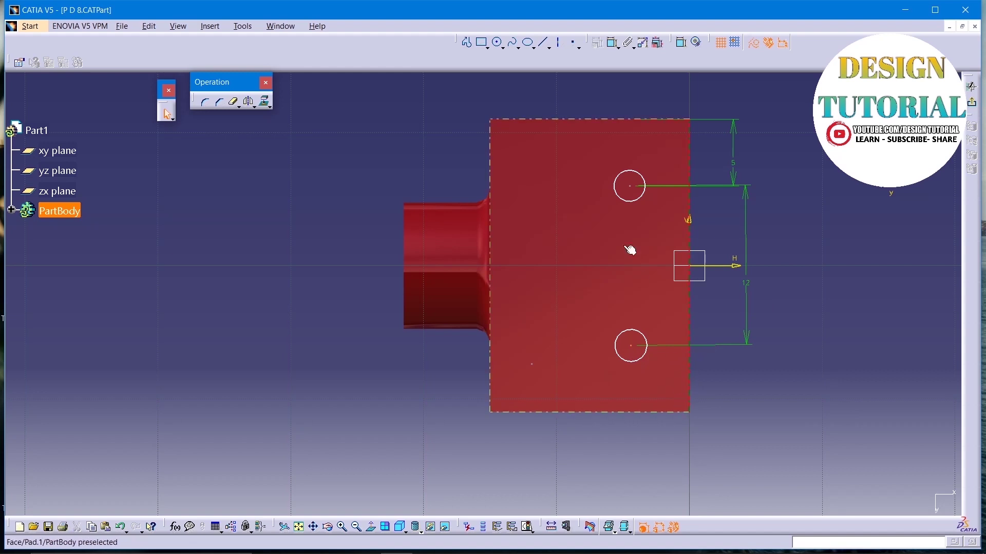
- Constrain the lower circle's centre to 7.5 mm from the rectangular face's right edge
click(611, 42)
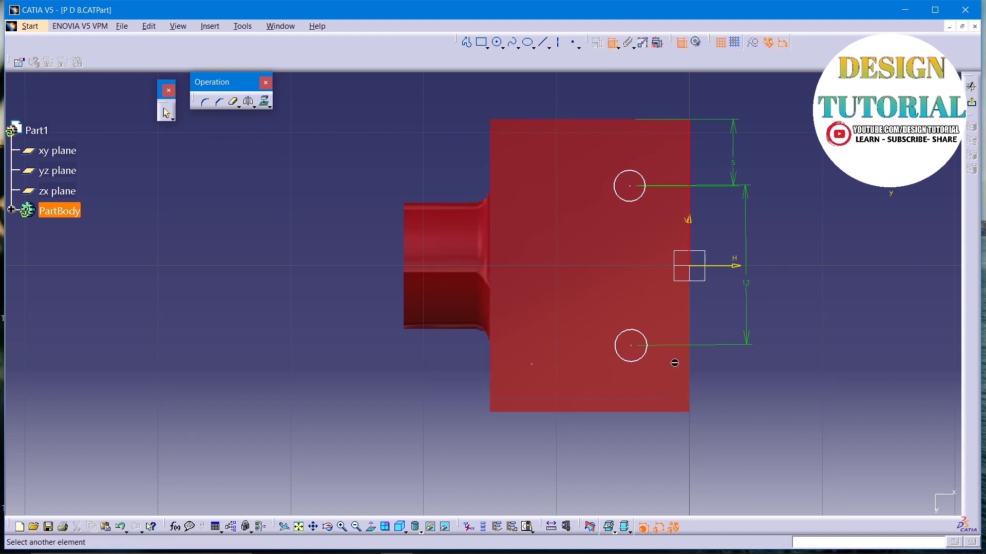
click(638, 351)
click(659, 434)
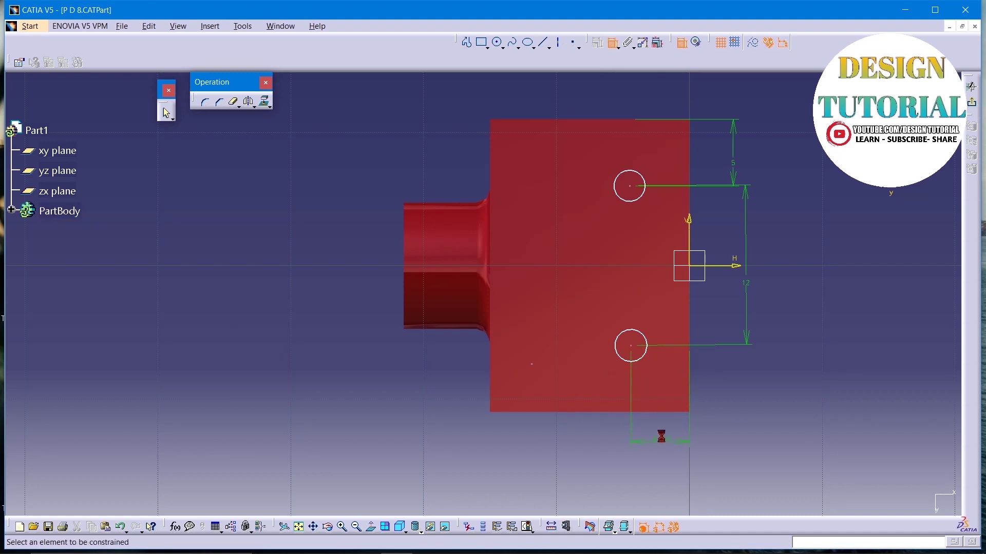
double_click(661, 437)
text(7.5)
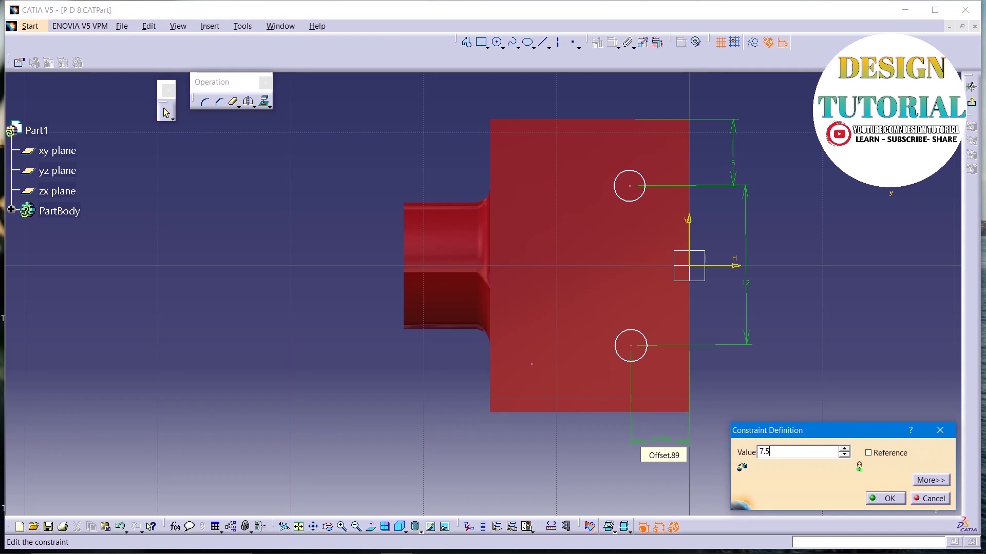
key(Return)
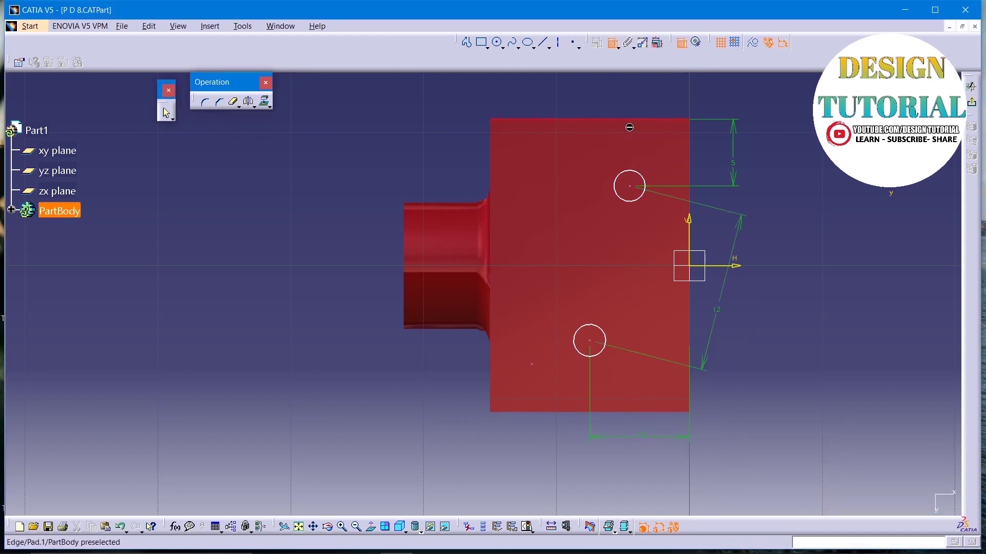
click(638, 172)
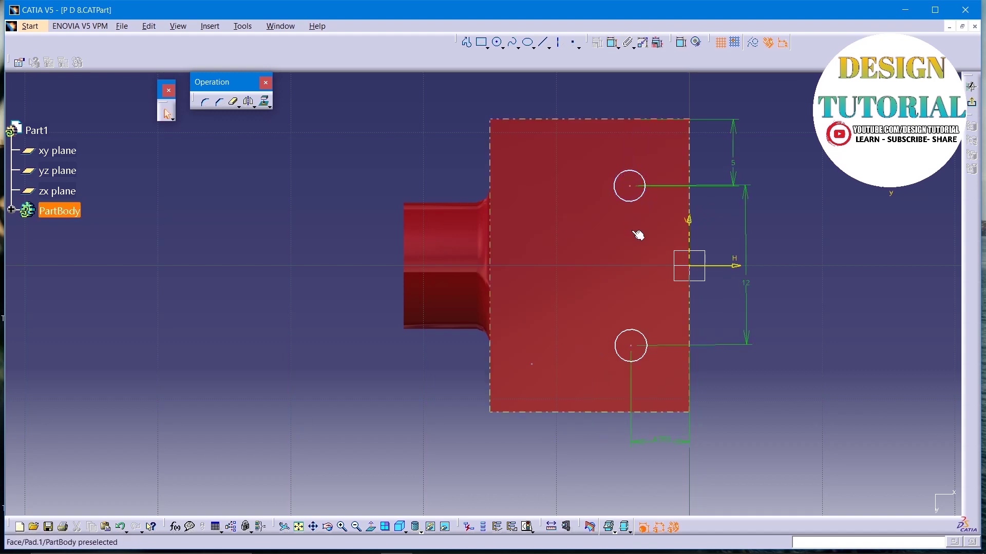
double_click(661, 441)
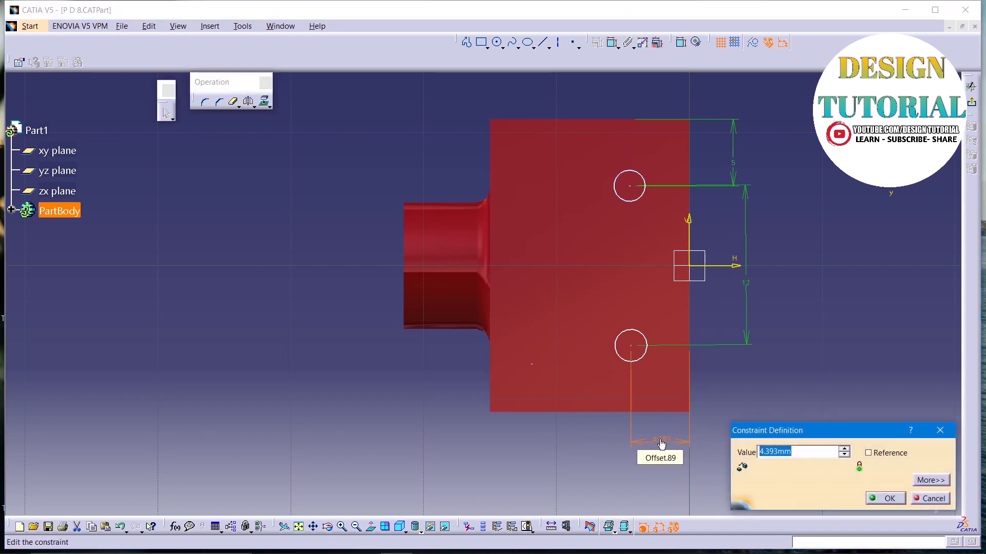
text(7.5)
key(Return)
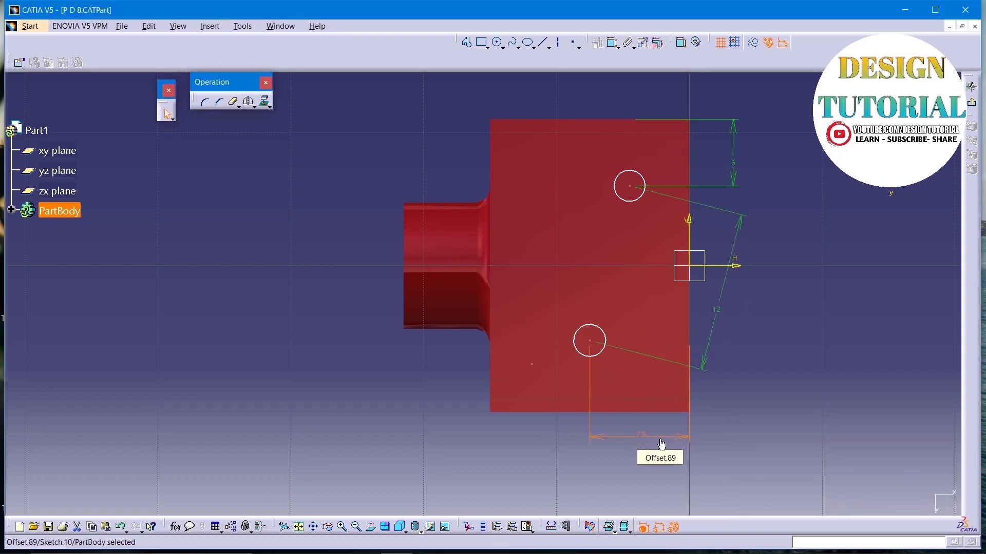
- Constrain the upper circle's centre to 7.5 mm from the rectangular face's right edge
click(679, 44)
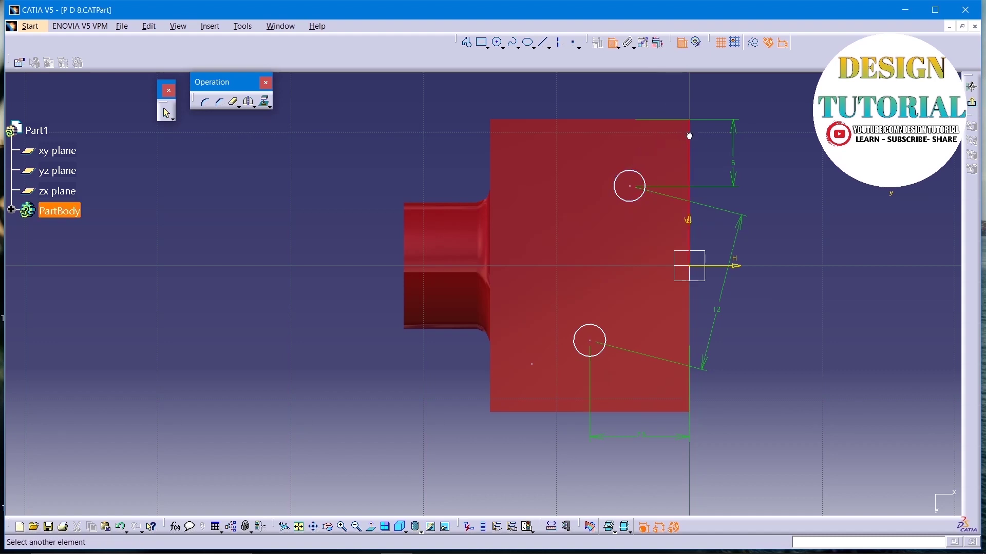
click(637, 188)
click(645, 113)
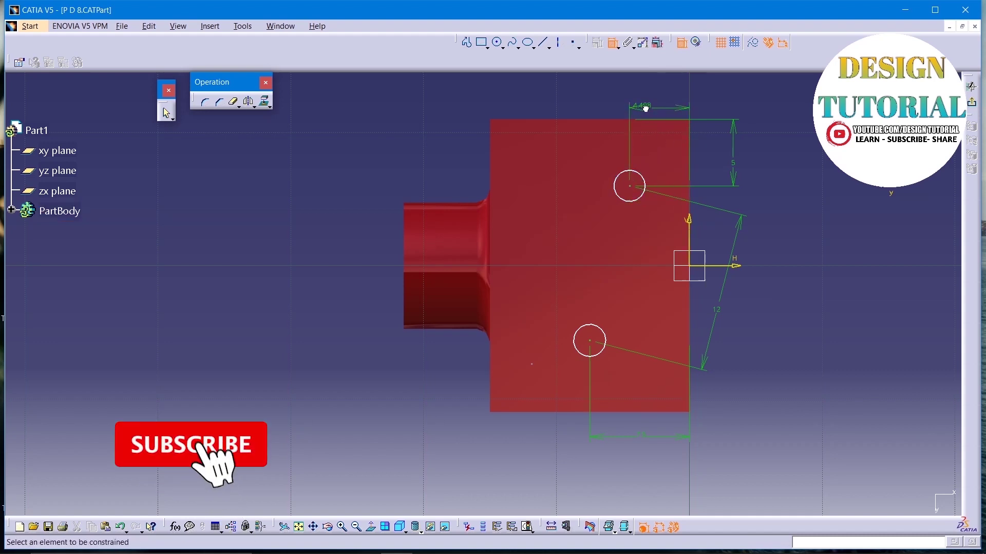
double_click(645, 113)
text(7.5)
key(Return)
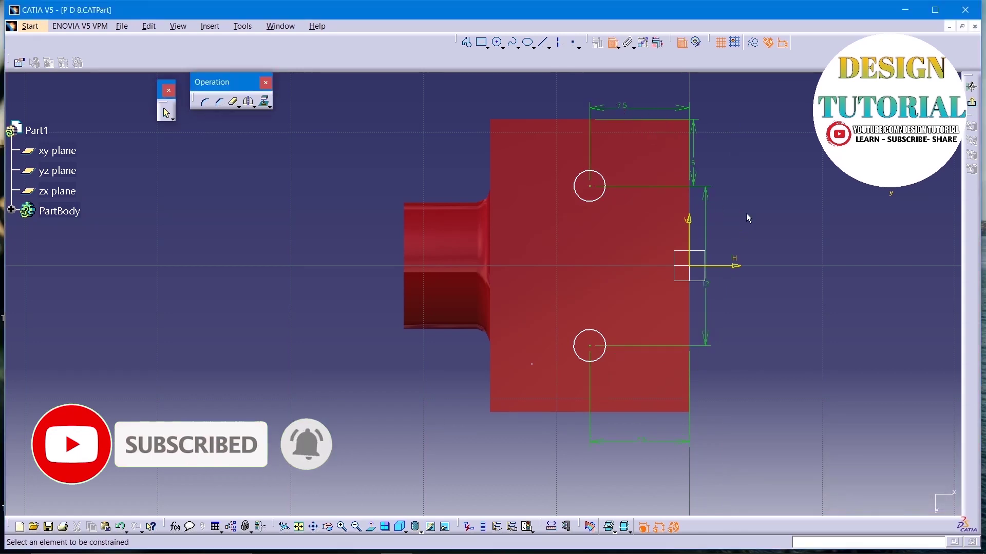
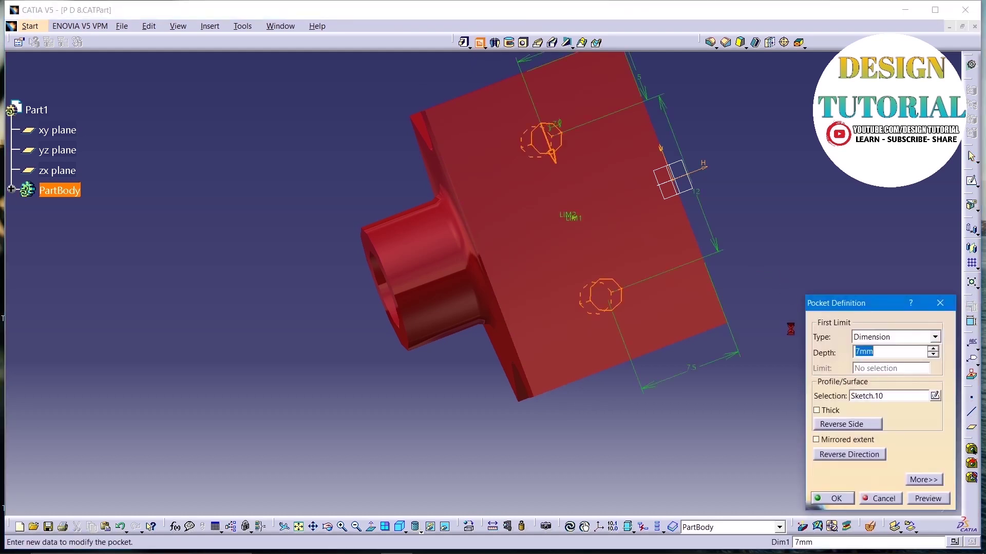
- Pocket the two sketched circles into the rectangular face to a depth of 3 mm
middle_drag(742, 446, 277, 227)
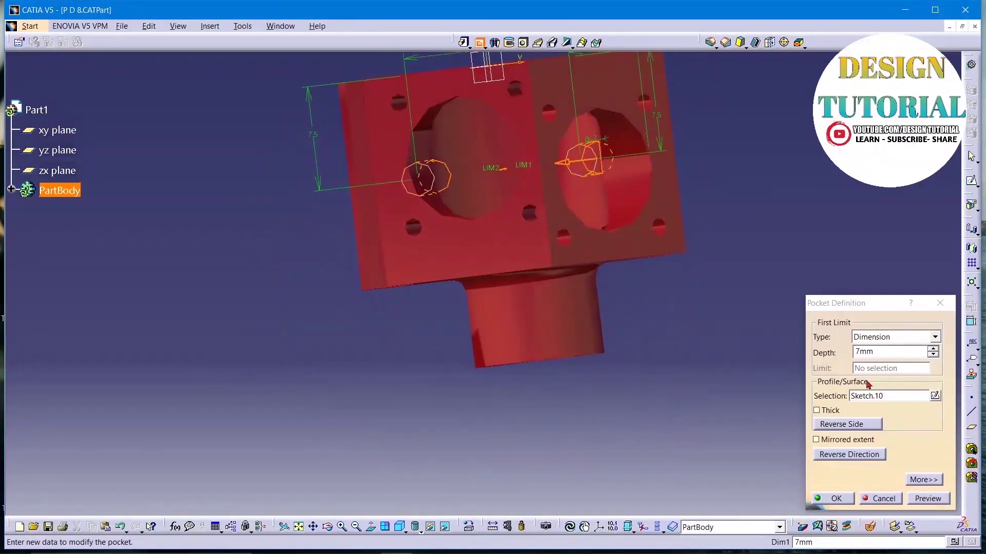
click(933, 354)
click(934, 354)
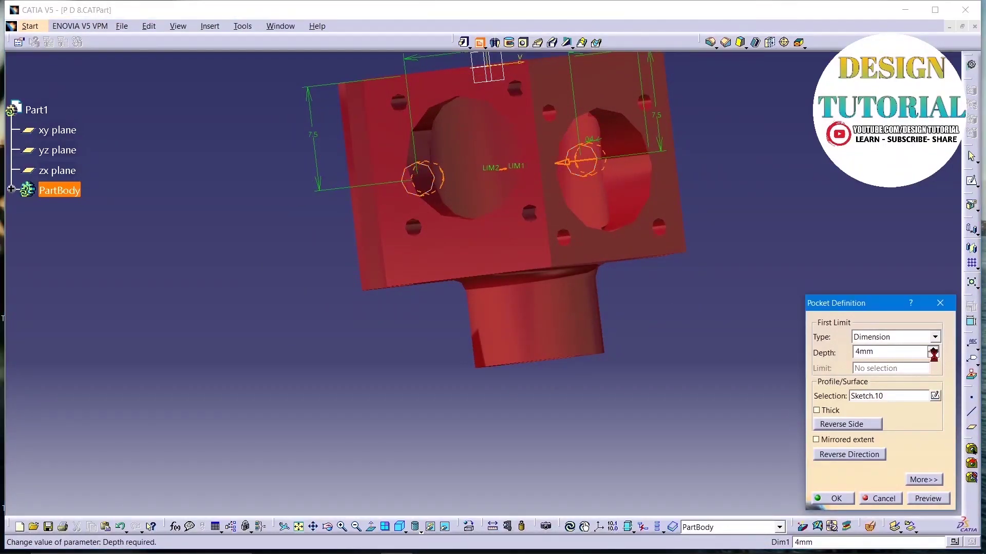
click(933, 355)
middle_drag(744, 438, 618, 298)
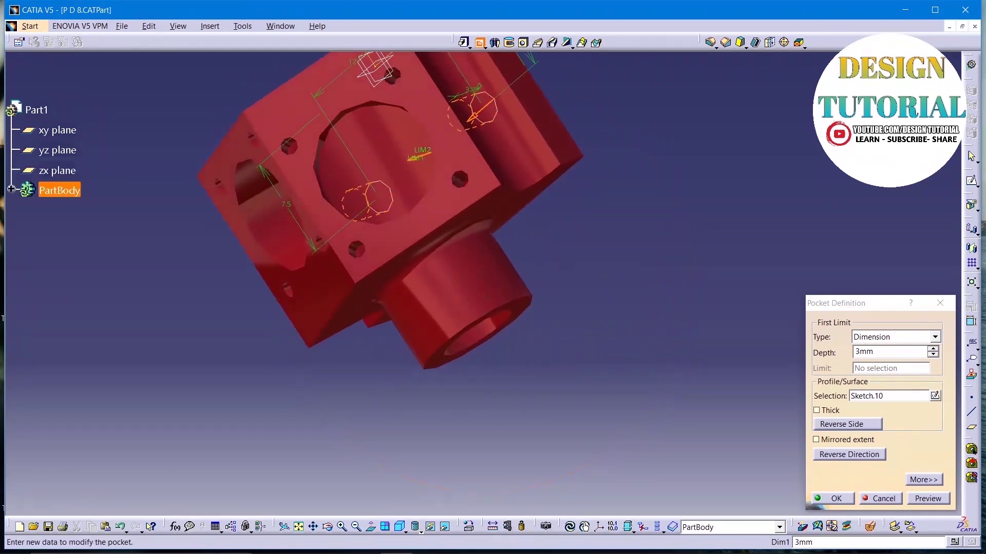
click(922, 499)
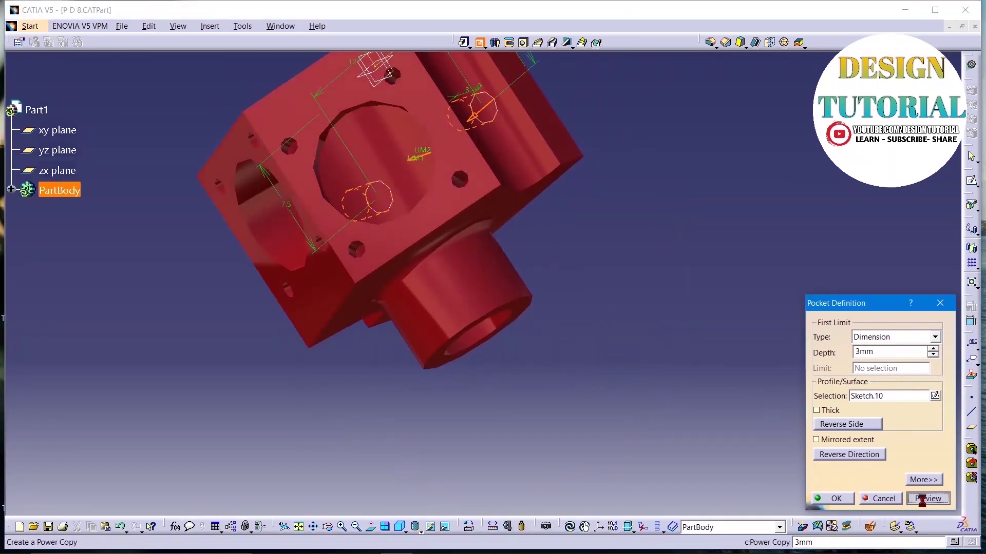
click(834, 499)
- Switch the part's display from material shading to shading with edges and inspect the bores from several sides
middle_drag(525, 333, 515, 411)
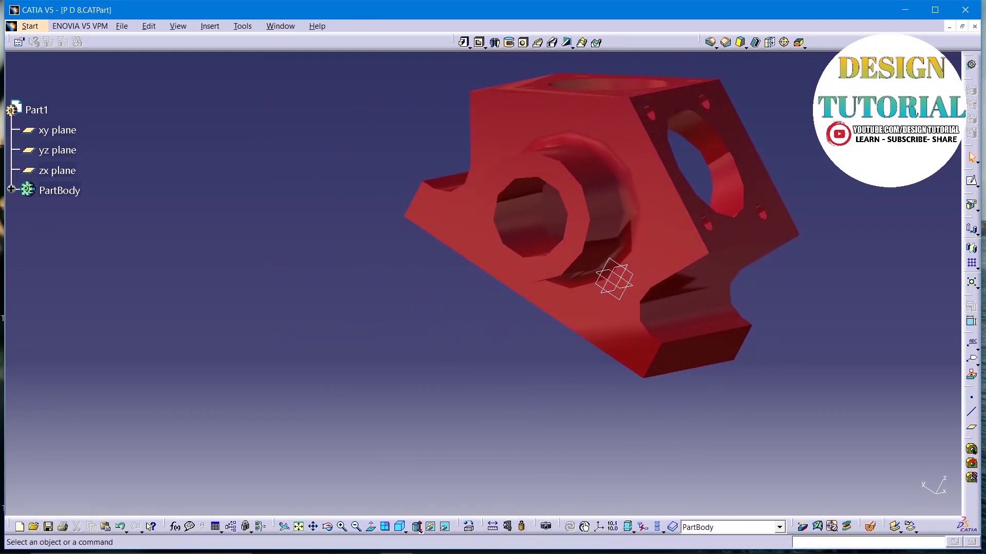
click(417, 527)
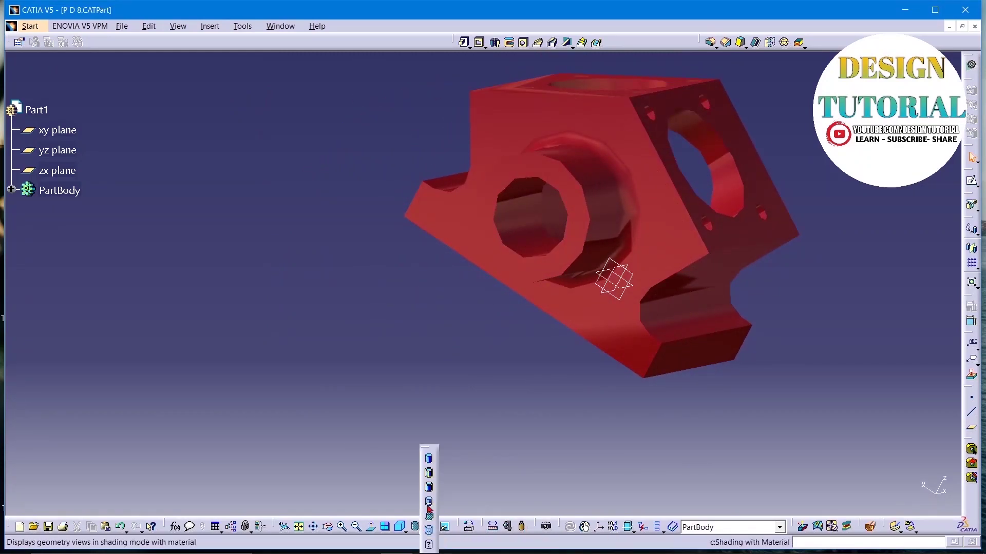
click(428, 461)
middle_click(554, 424)
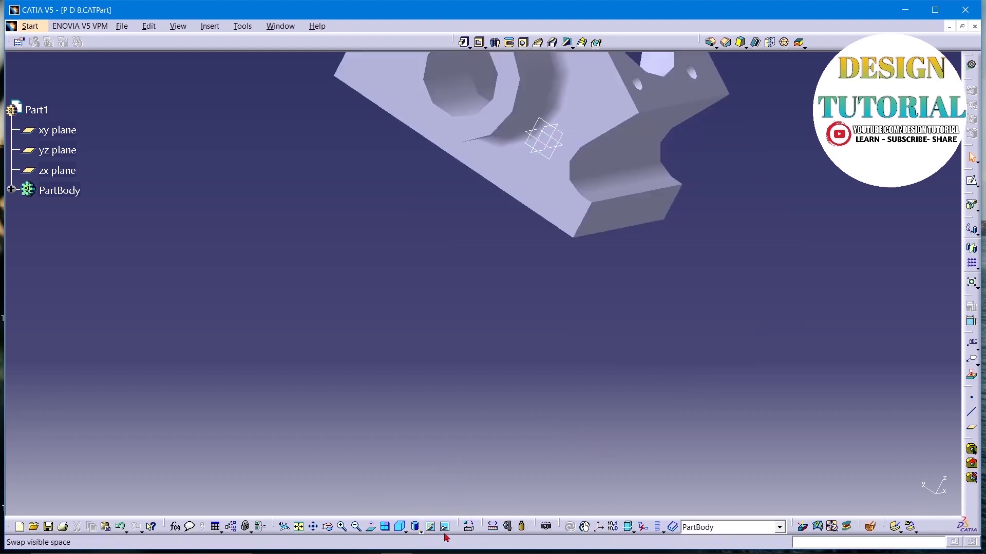
click(417, 526)
click(415, 526)
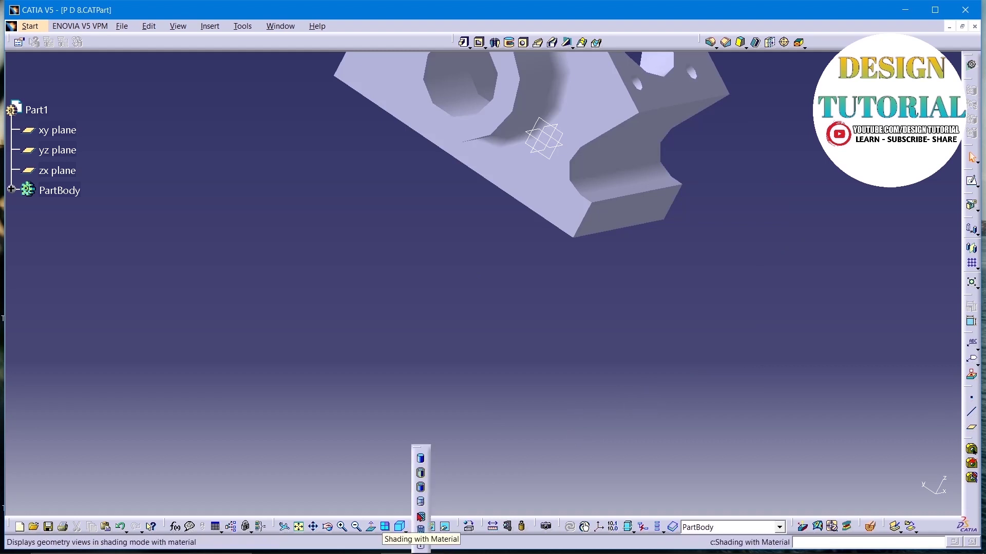
click(418, 475)
middle_drag(611, 401, 585, 363)
mouse_move(810, 222)
middle_down()
mouse_move(796, 242)
mouse_move(682, 123)
middle_up()
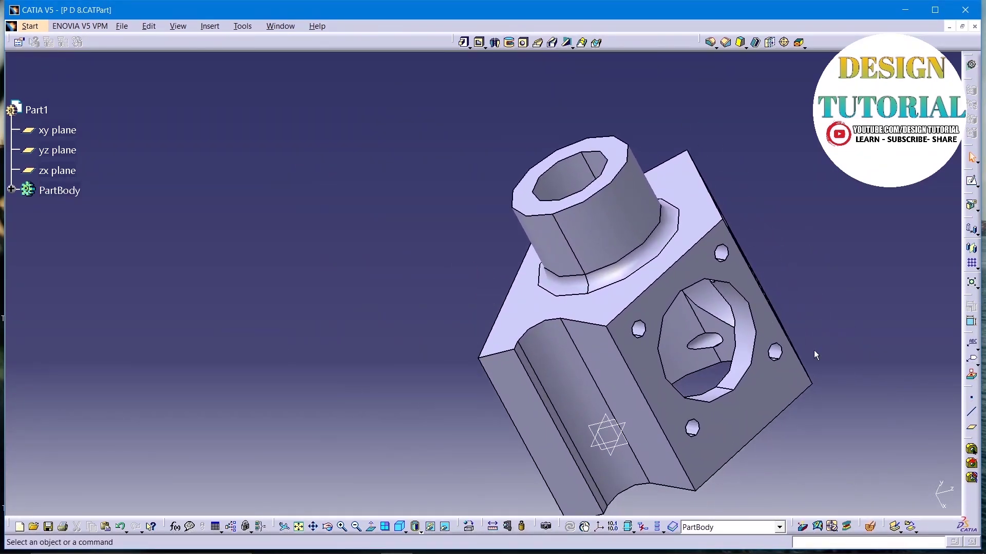
middle_drag(816, 355, 678, 216)
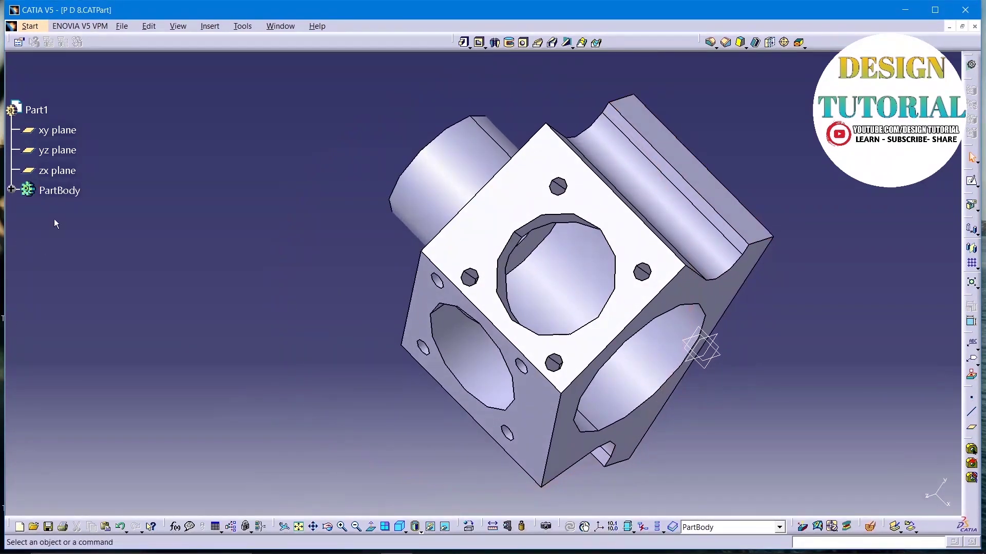
- Set the depth of the two-hole pocket on the rectangular face to 5 mm and inspect the holes inside the bore
click(11, 190)
scroll(92, 467, down, 3)
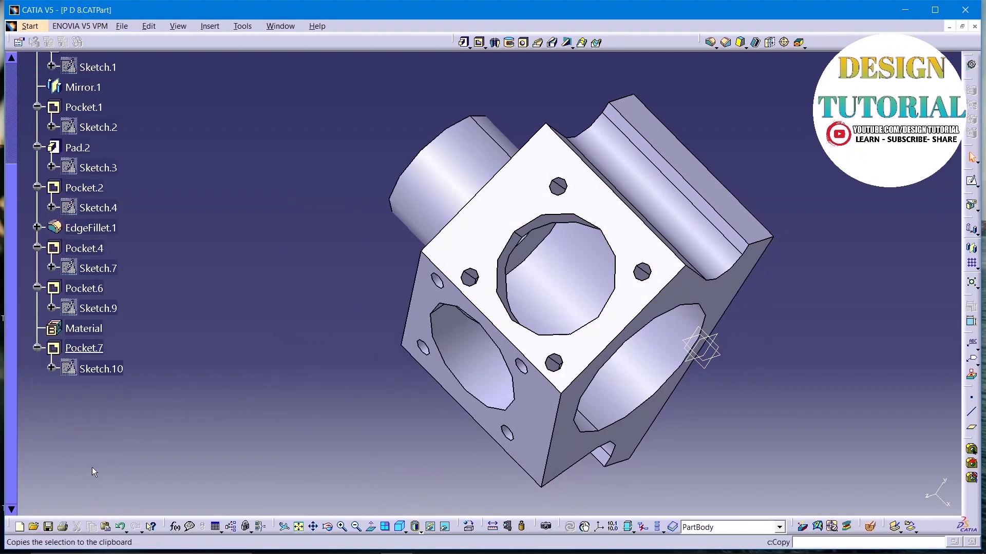
double_click(84, 348)
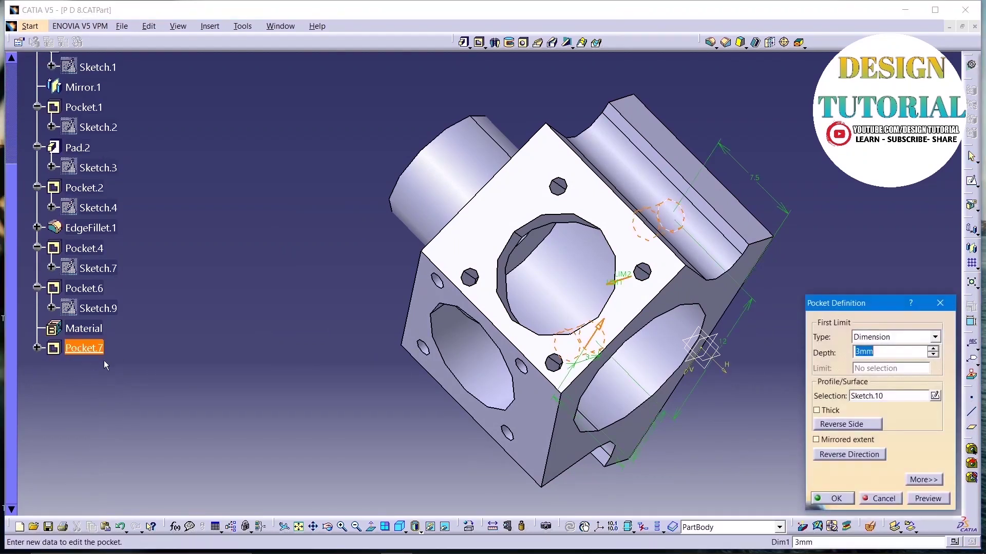
click(933, 350)
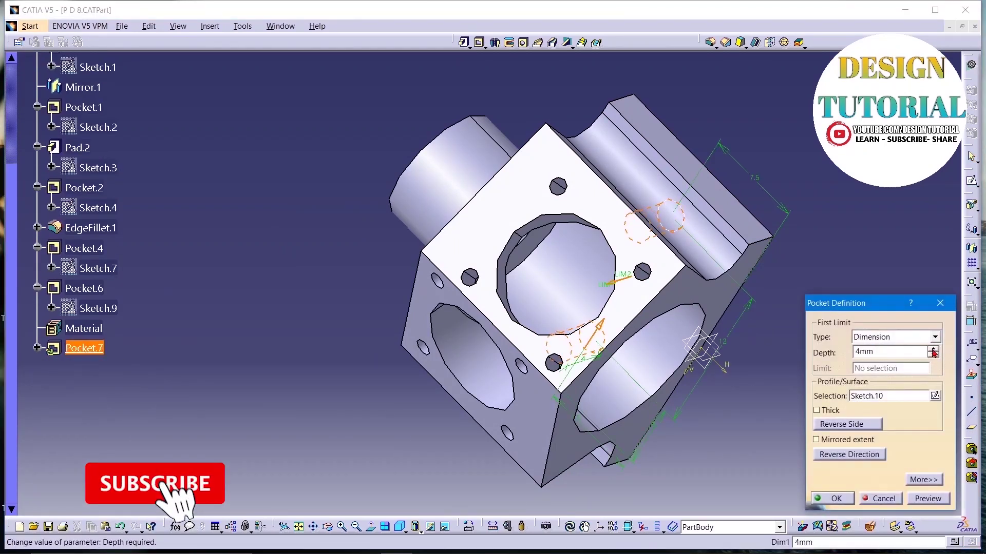
click(932, 349)
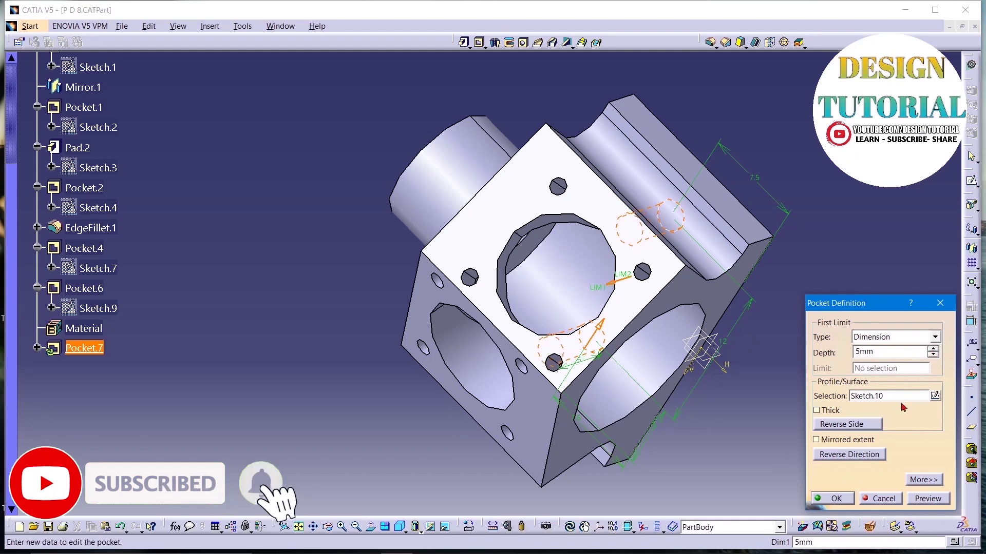
click(927, 499)
click(836, 498)
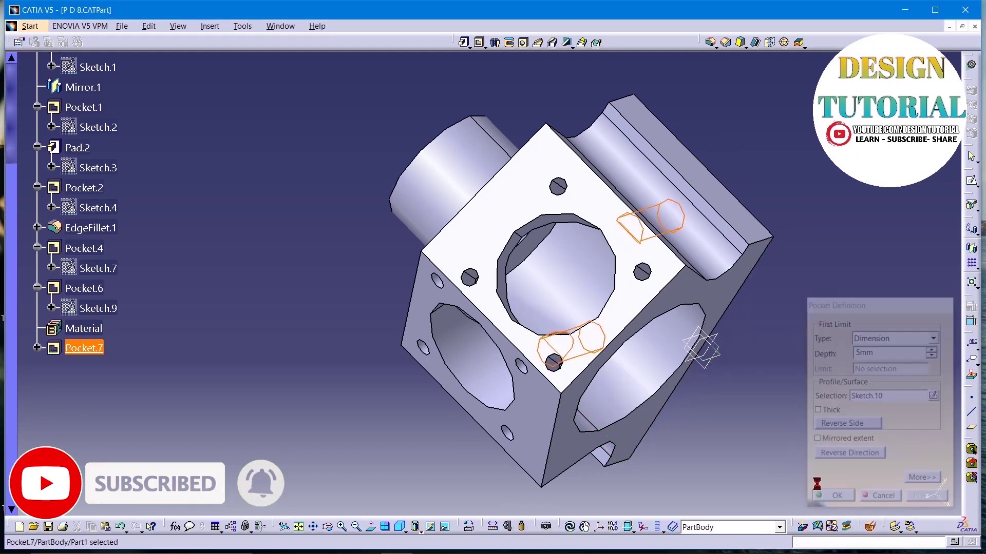
middle_drag(775, 457, 643, 349)
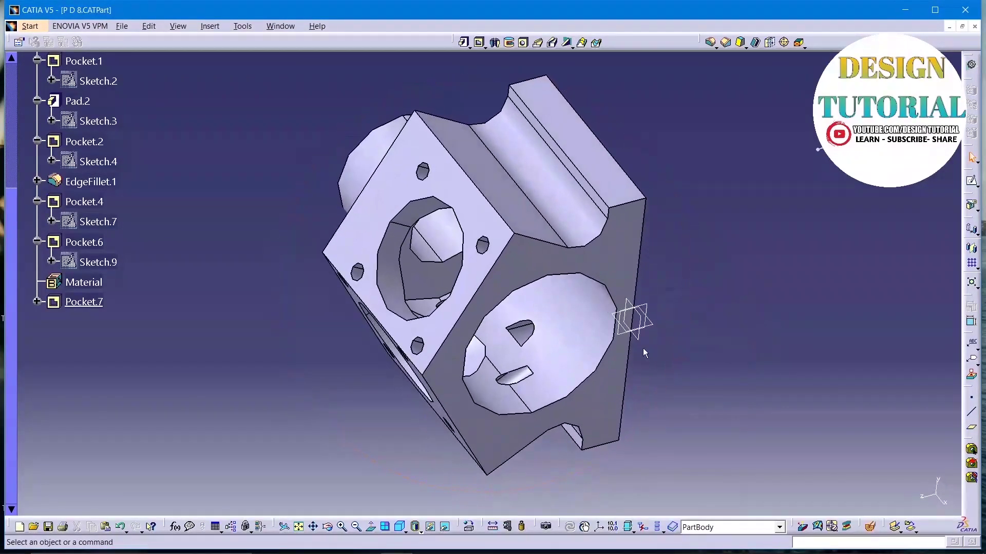